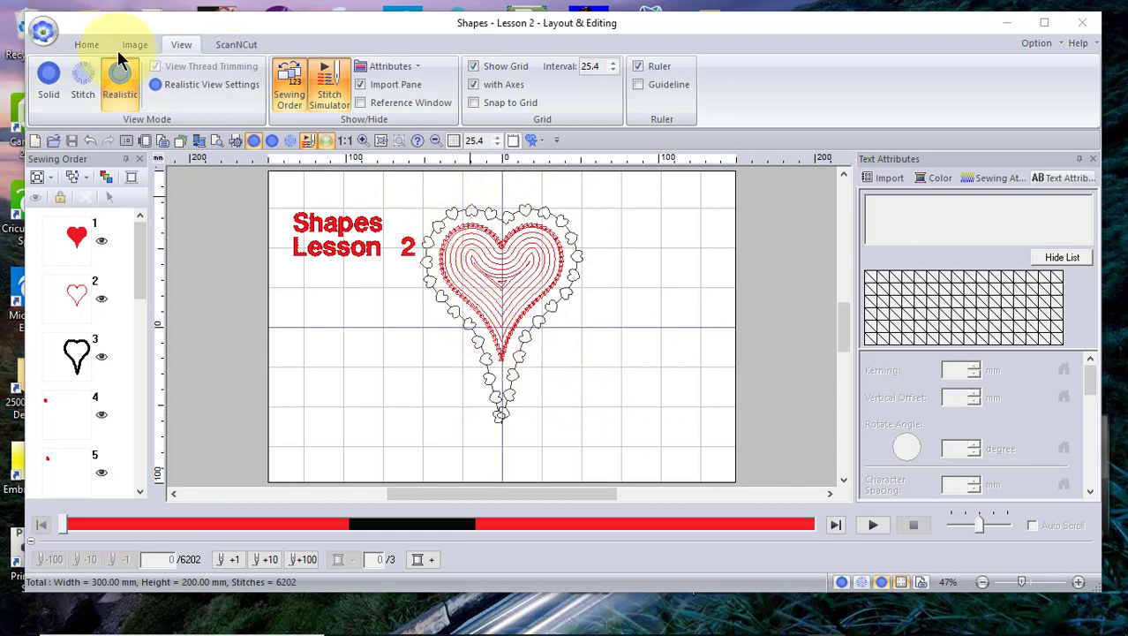
Step: Draw a small heart from the Shapes gallery to the right of the large heart
click(85, 45)
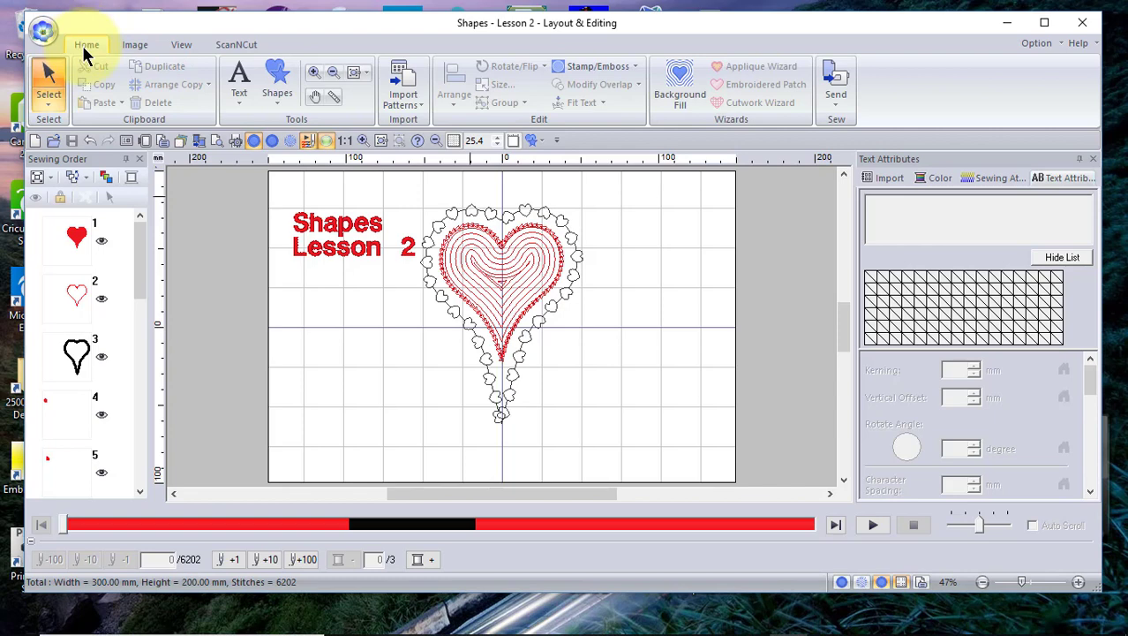
click(277, 84)
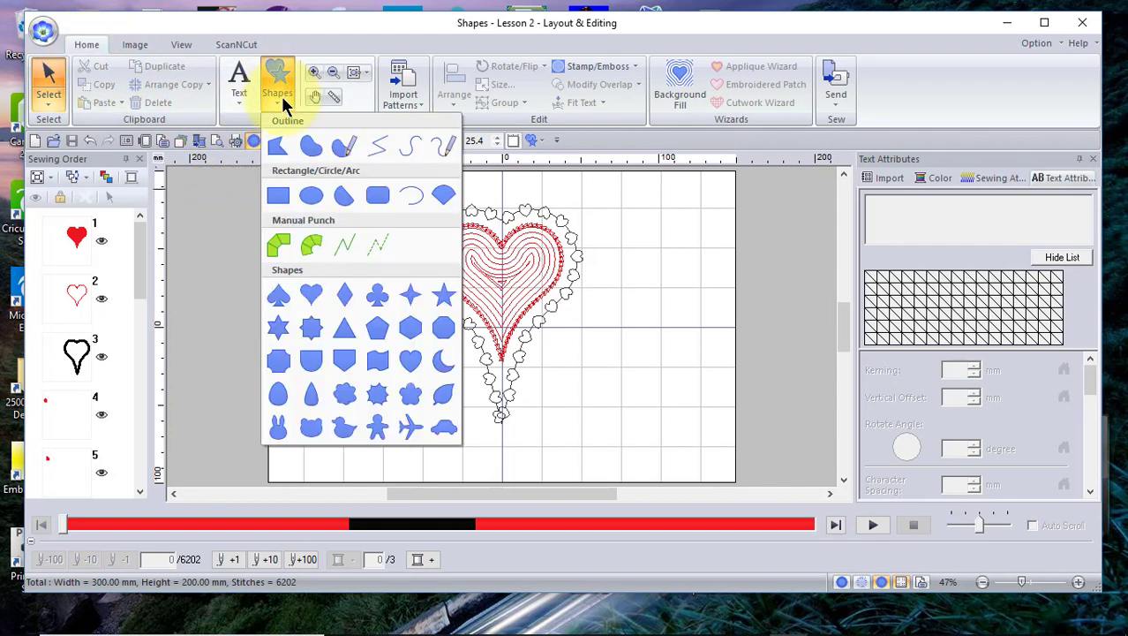
click(309, 299)
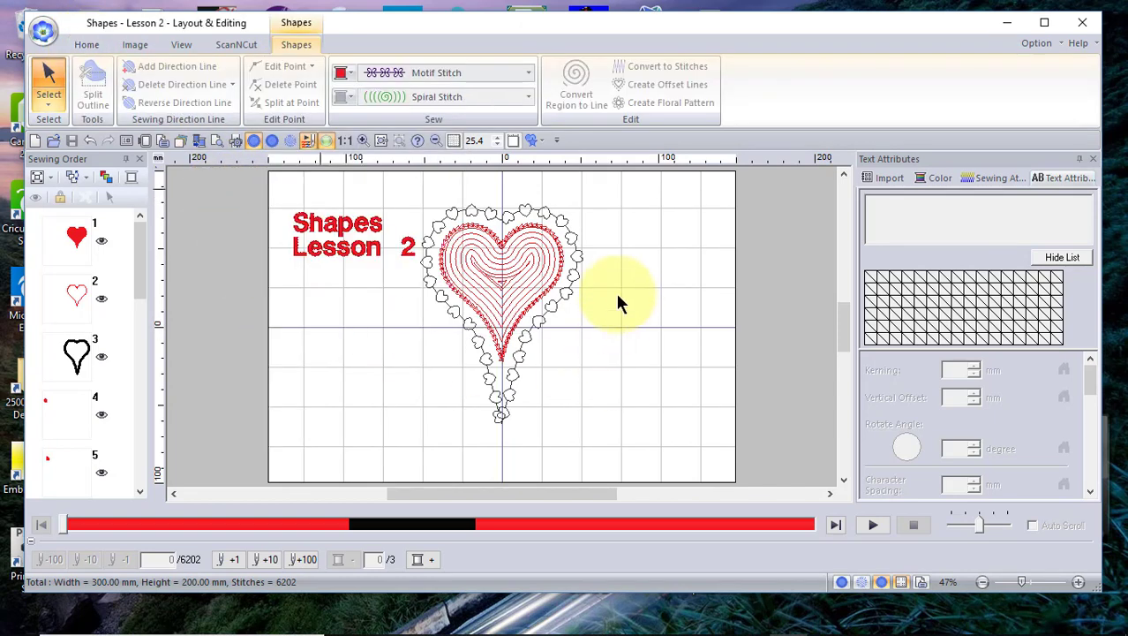
drag(611, 298, 690, 413)
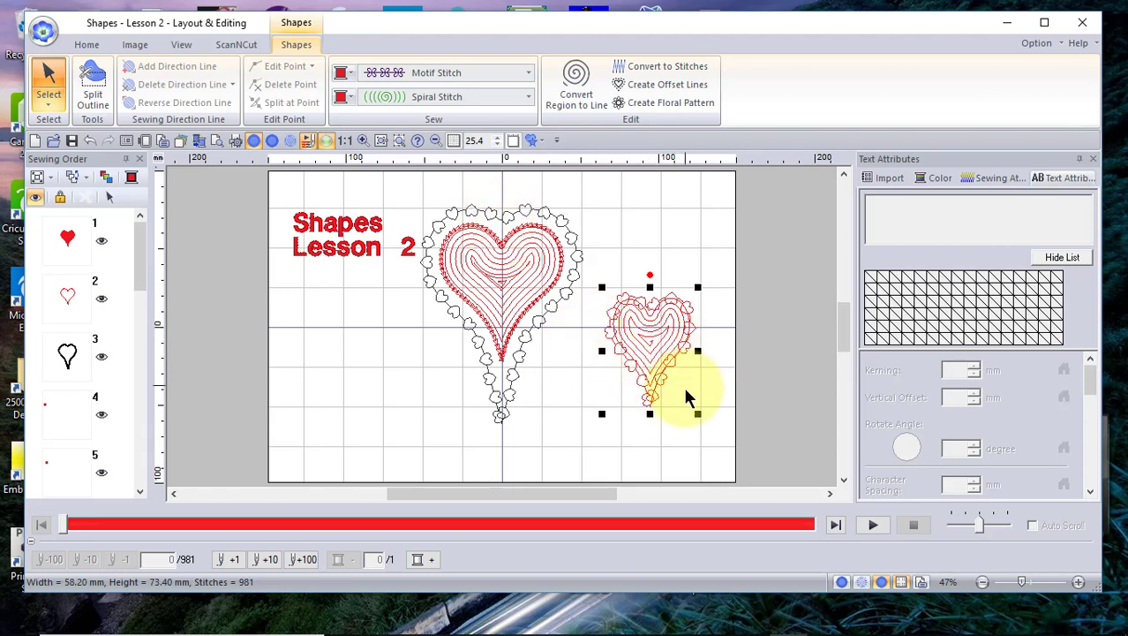
Step: Switch the small heart's outline from Motif Stitch to Chain Stitch
click(528, 75)
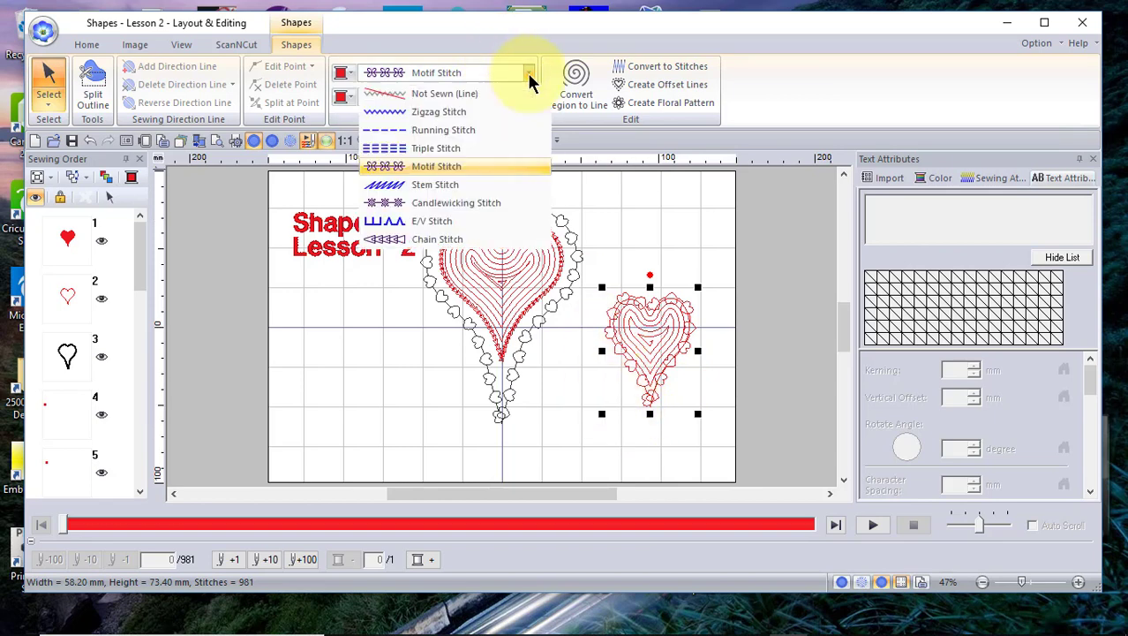
click(434, 239)
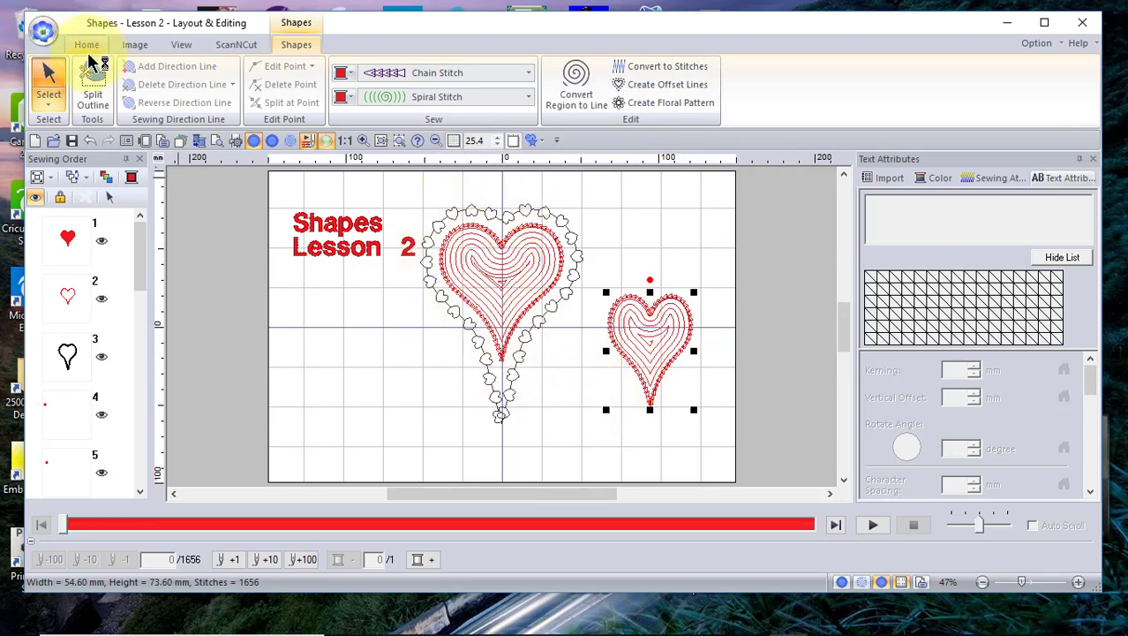
Step: Start a new design without saving Shapes - Lesson 2, and bring up the Shapes gallery
click(44, 34)
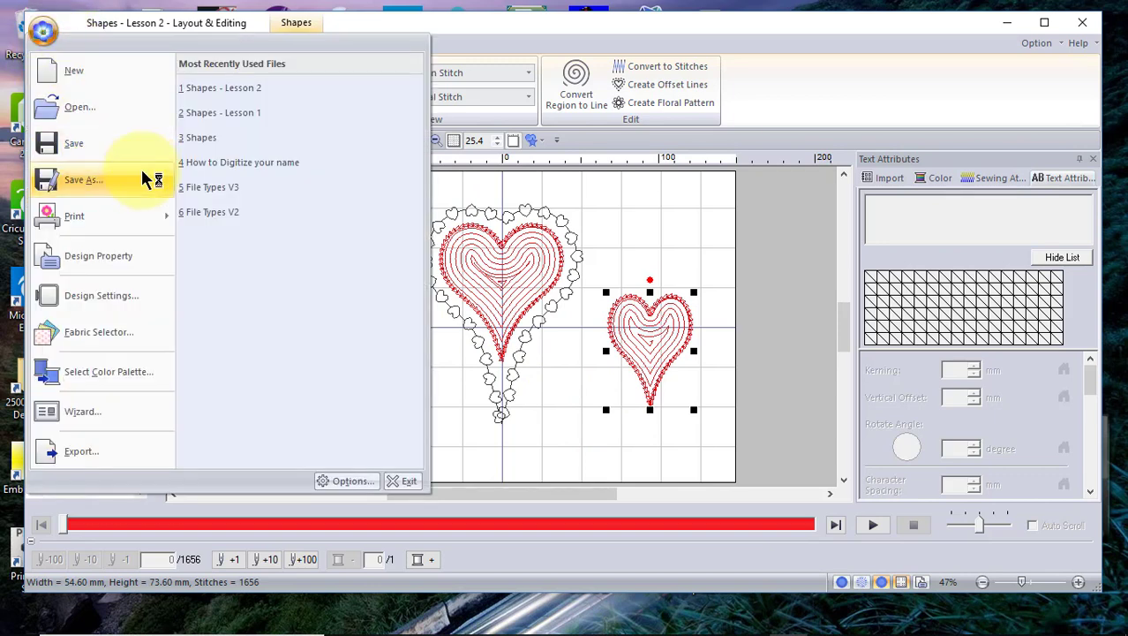
click(100, 71)
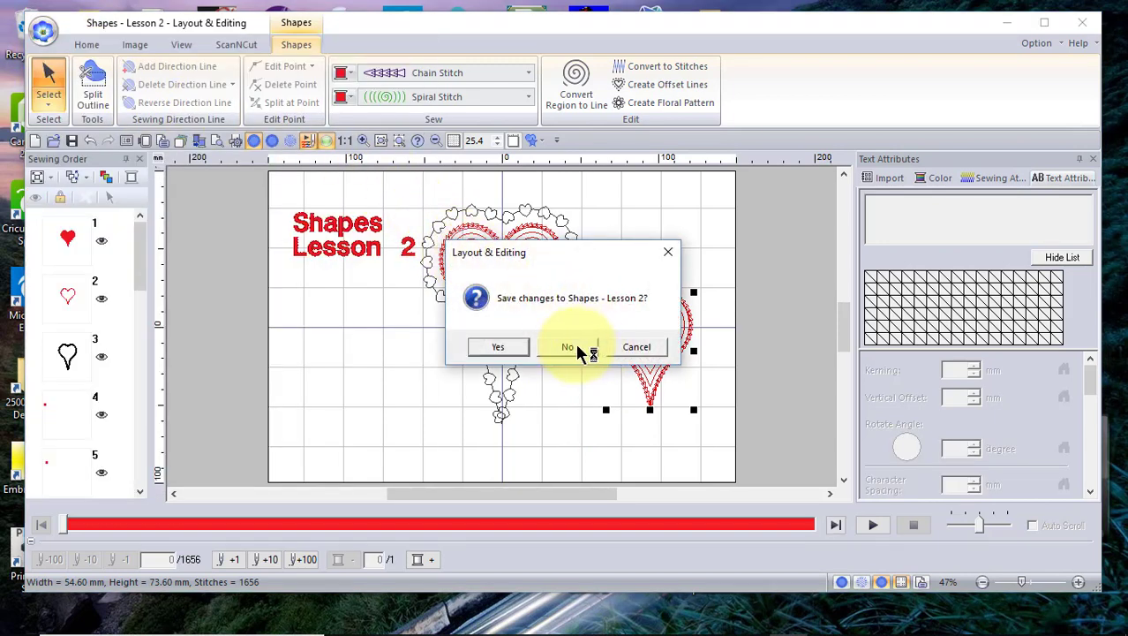
click(581, 351)
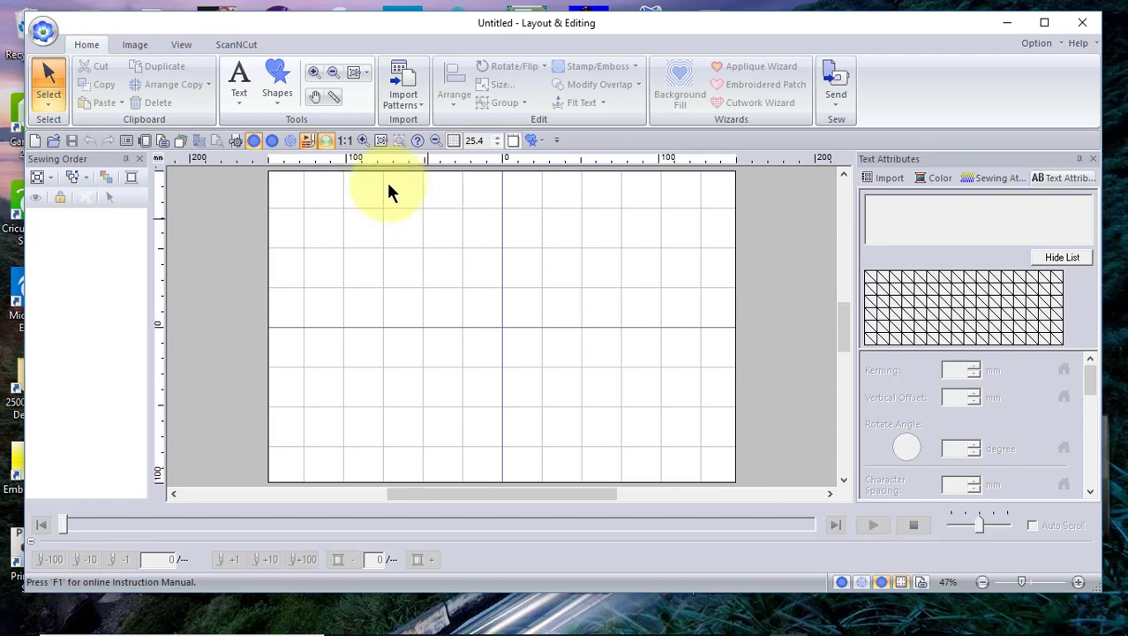
click(274, 87)
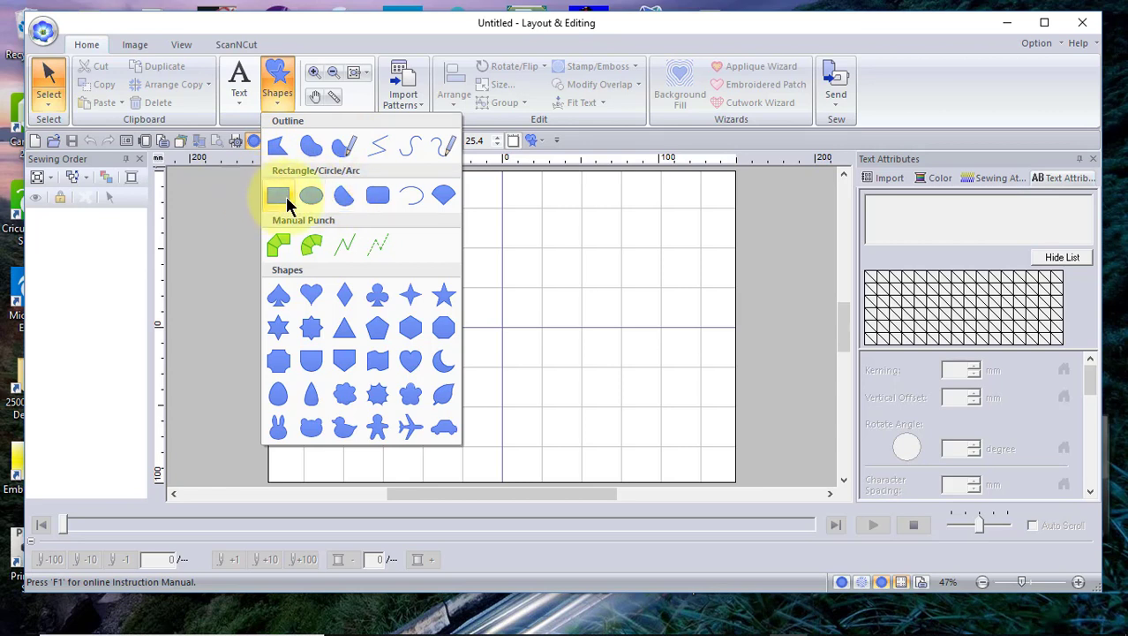
Step: Draw a closed straight-line polygon in the upper-left, closing it at its start point
click(276, 151)
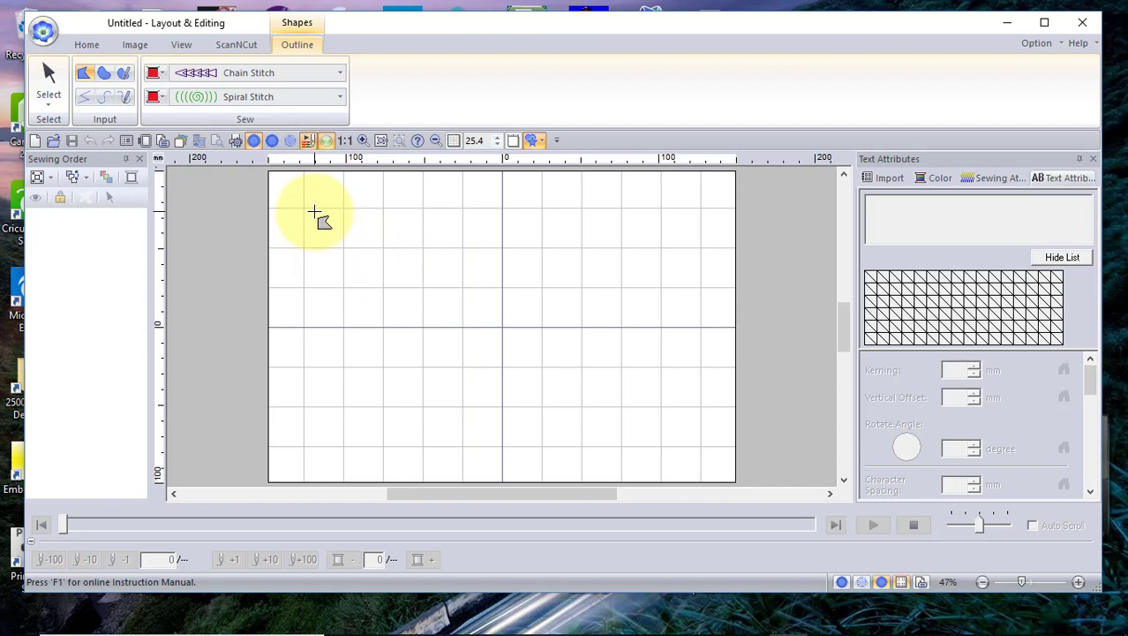
click(314, 211)
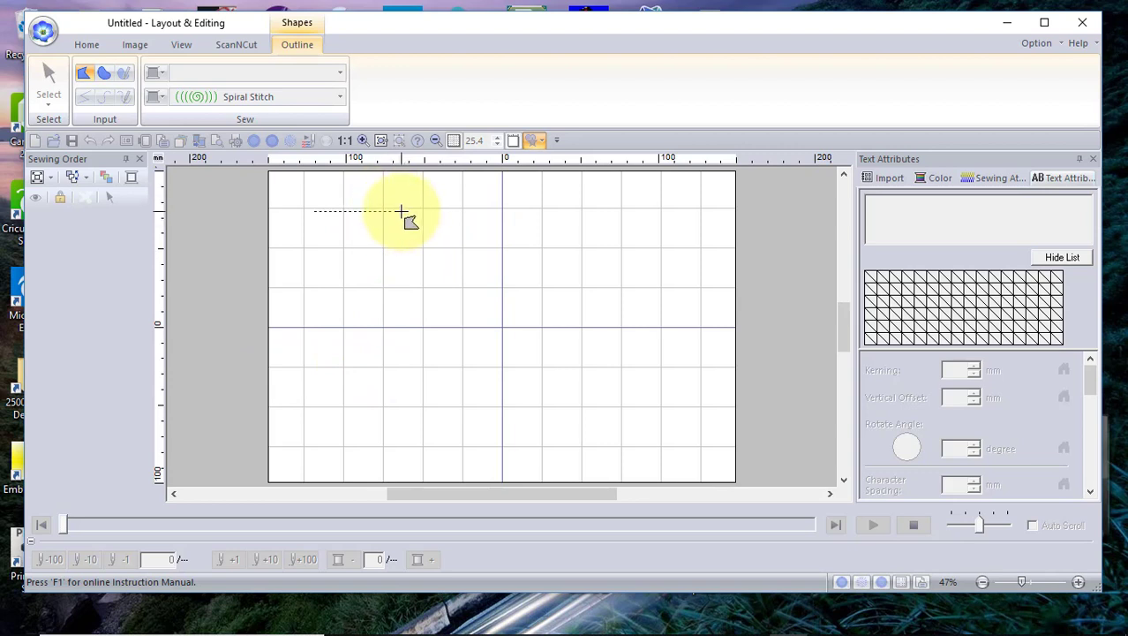
click(402, 212)
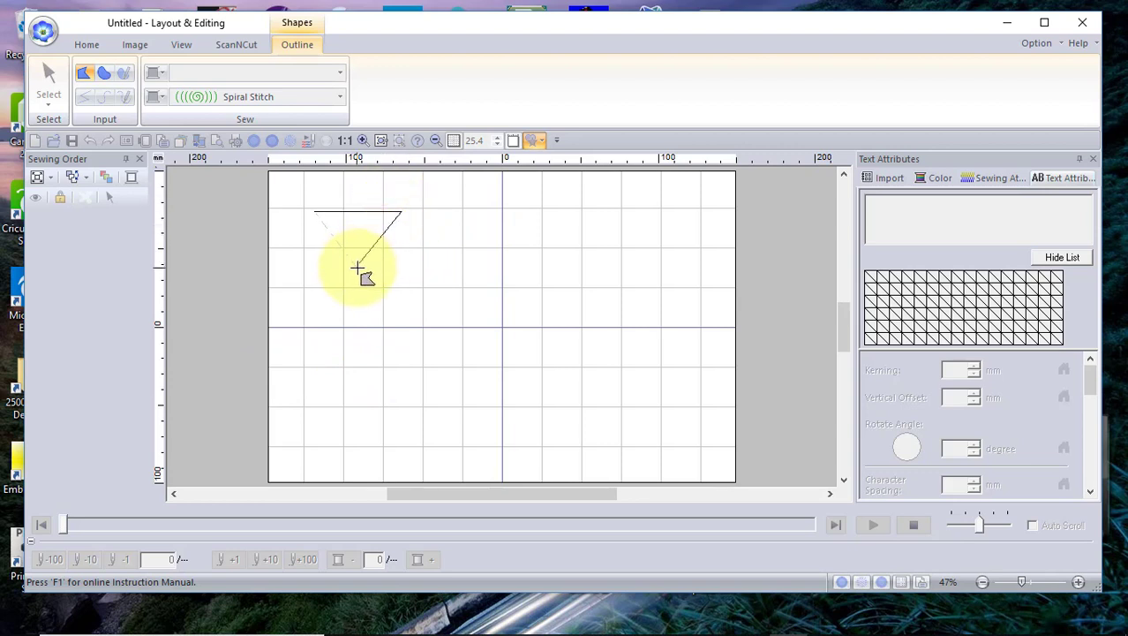
click(442, 308)
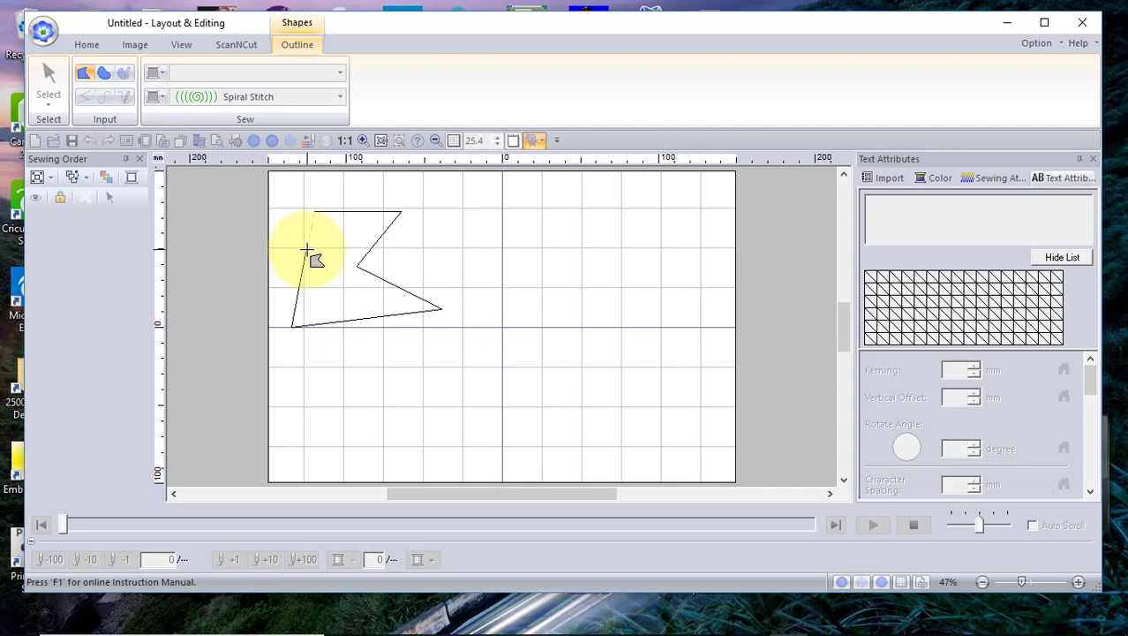
click(306, 250)
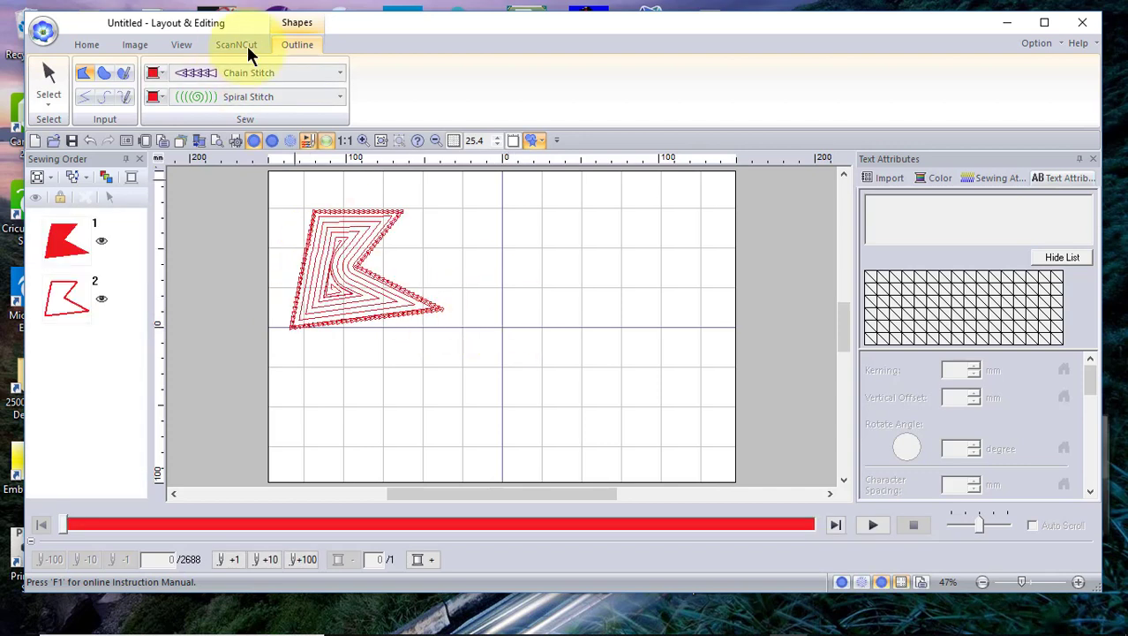
Step: Set the region sew type to Fill Stitch and the line sew type to Zigzag Stitch
click(339, 96)
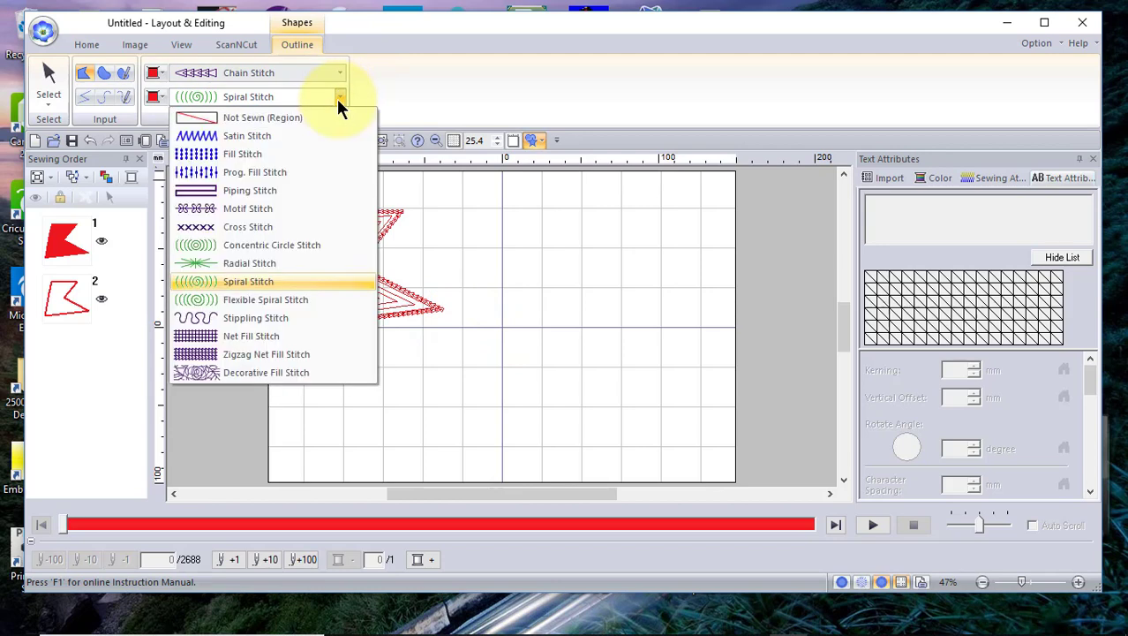
click(209, 154)
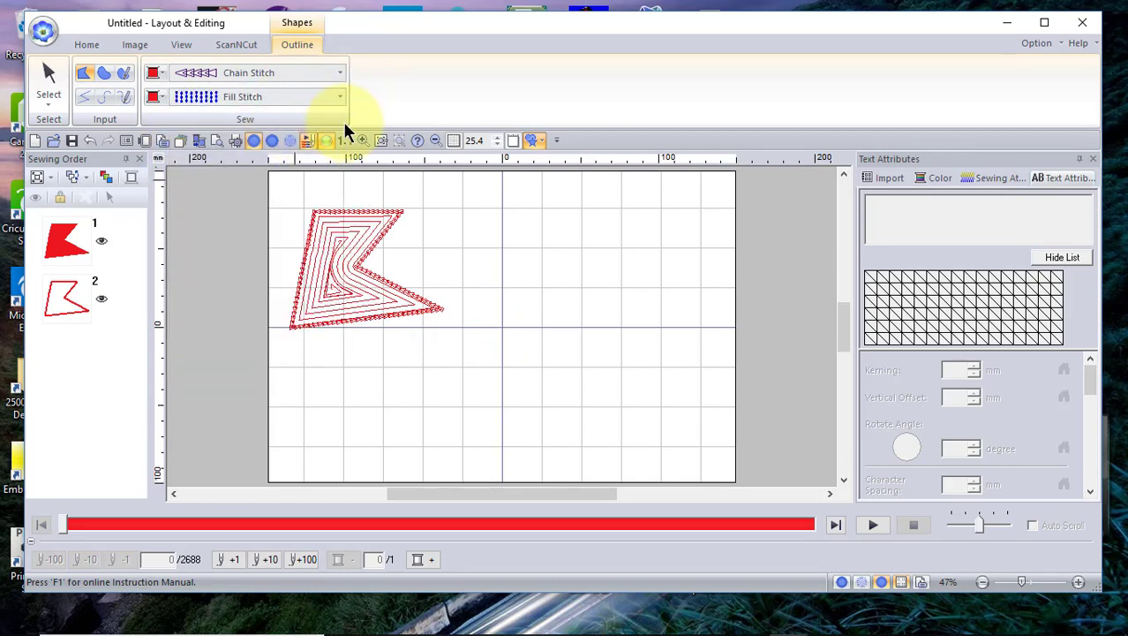
click(334, 74)
click(237, 111)
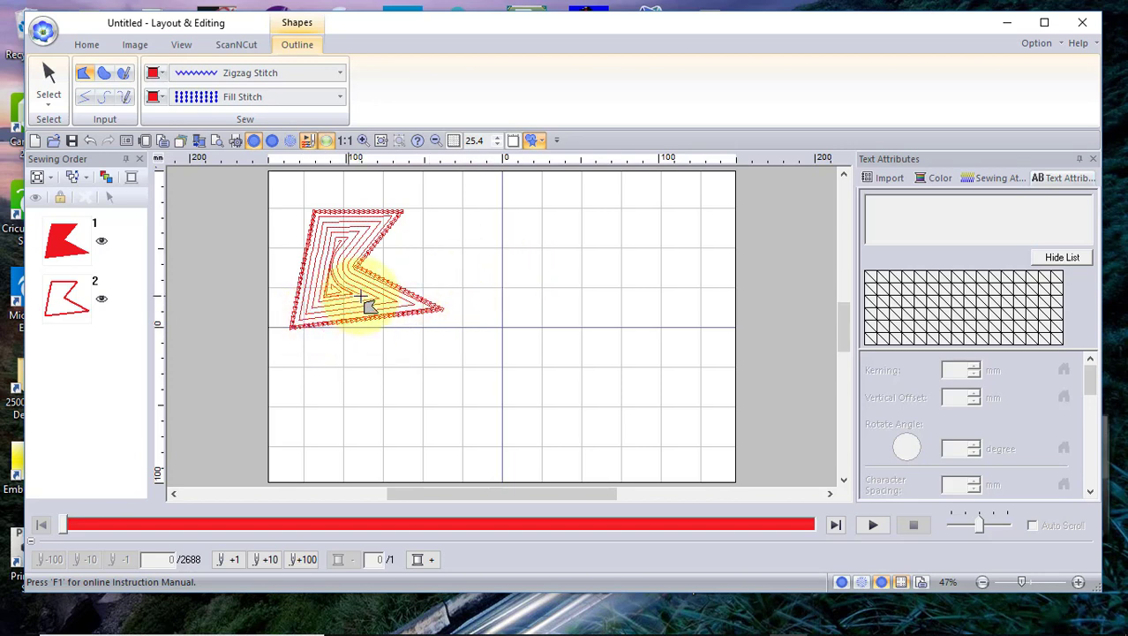
click(491, 227)
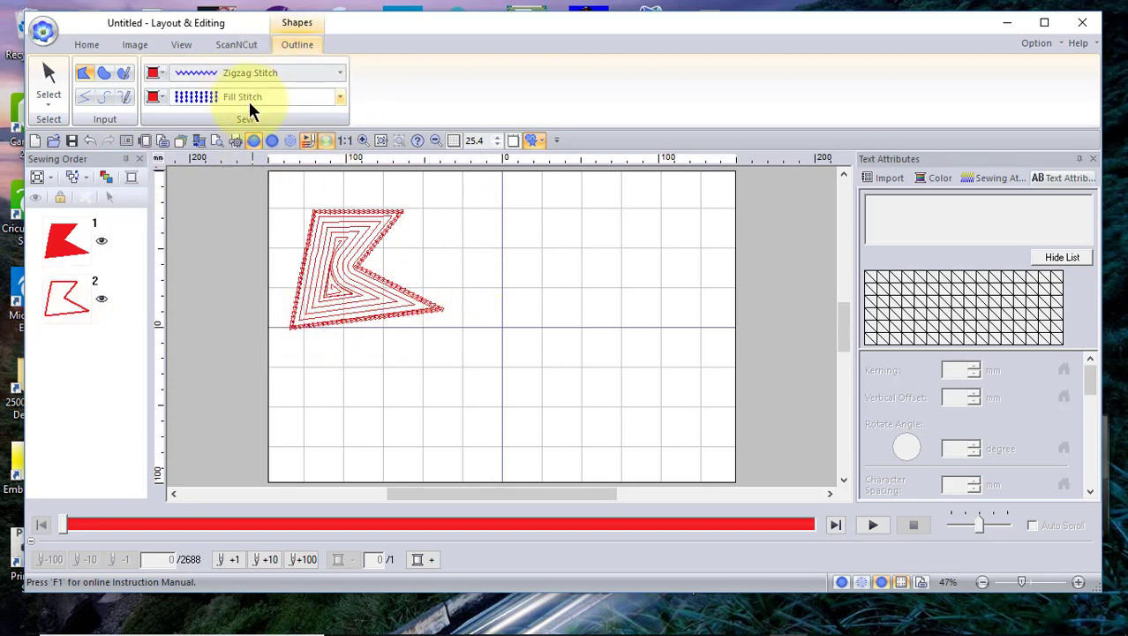
click(44, 95)
Step: Give the selected polygon a Zigzag Stitch outline, Fill Stitch region and black line colour
click(275, 181)
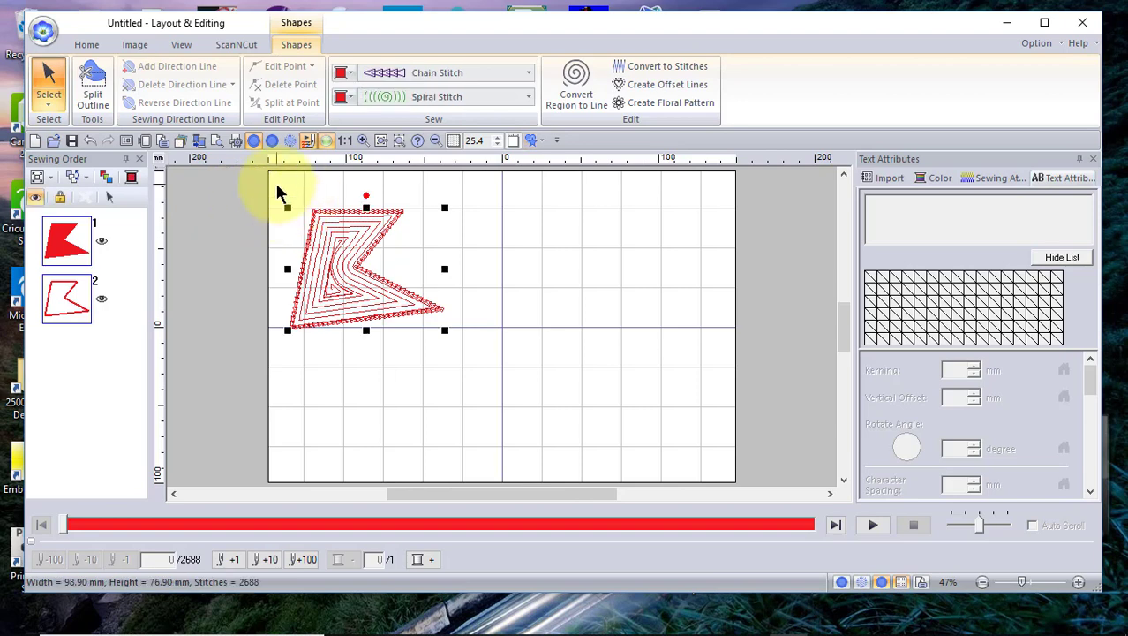
click(418, 247)
click(330, 323)
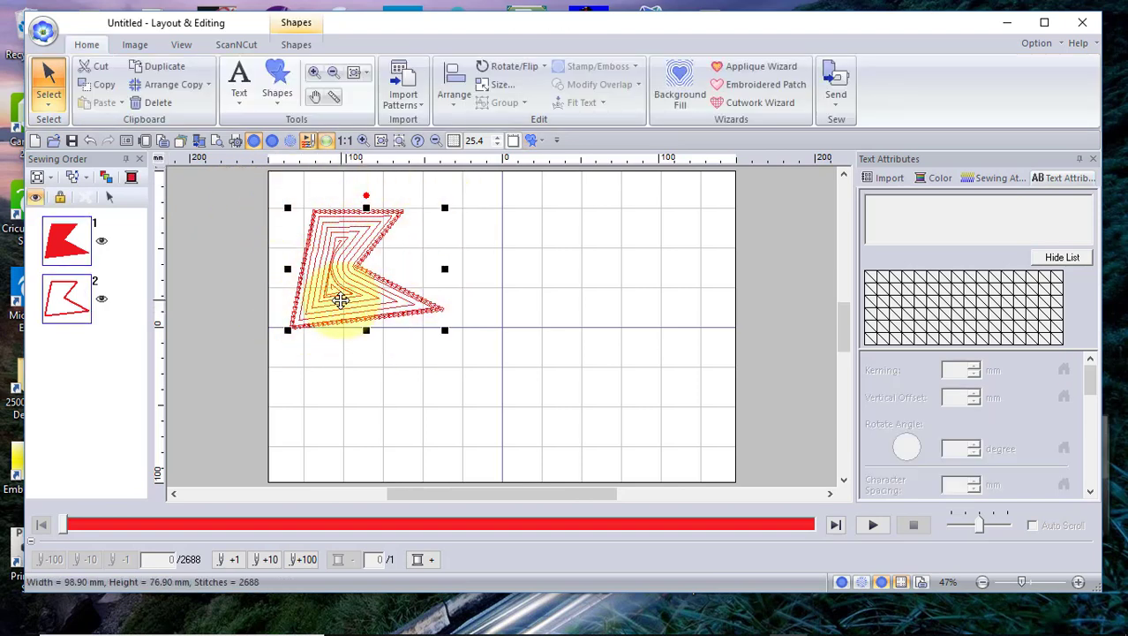
click(296, 45)
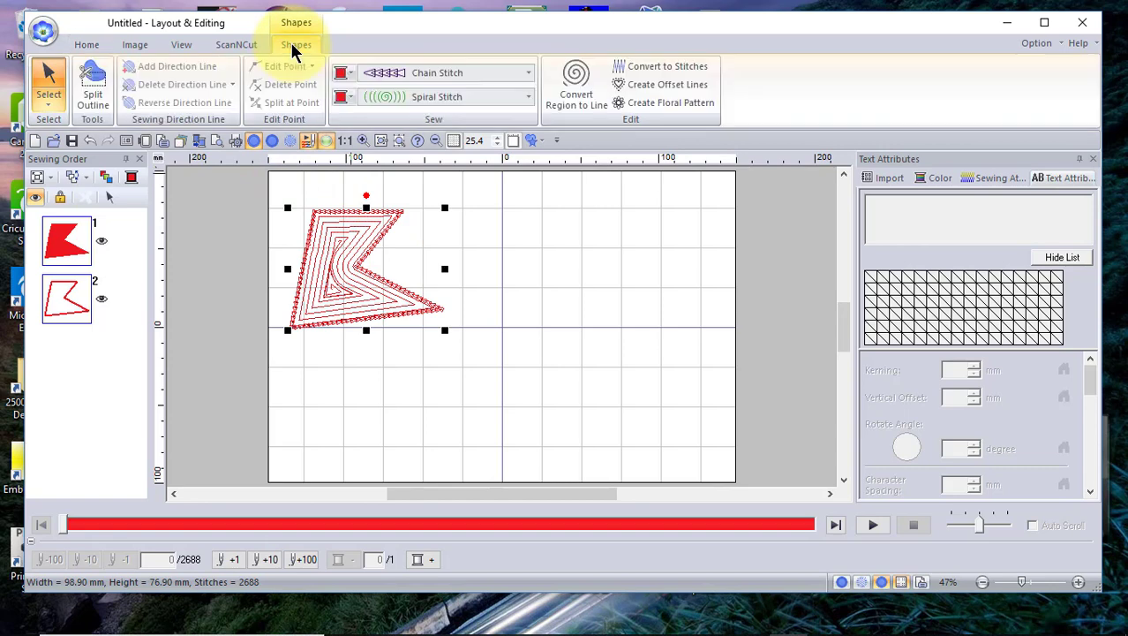
click(528, 76)
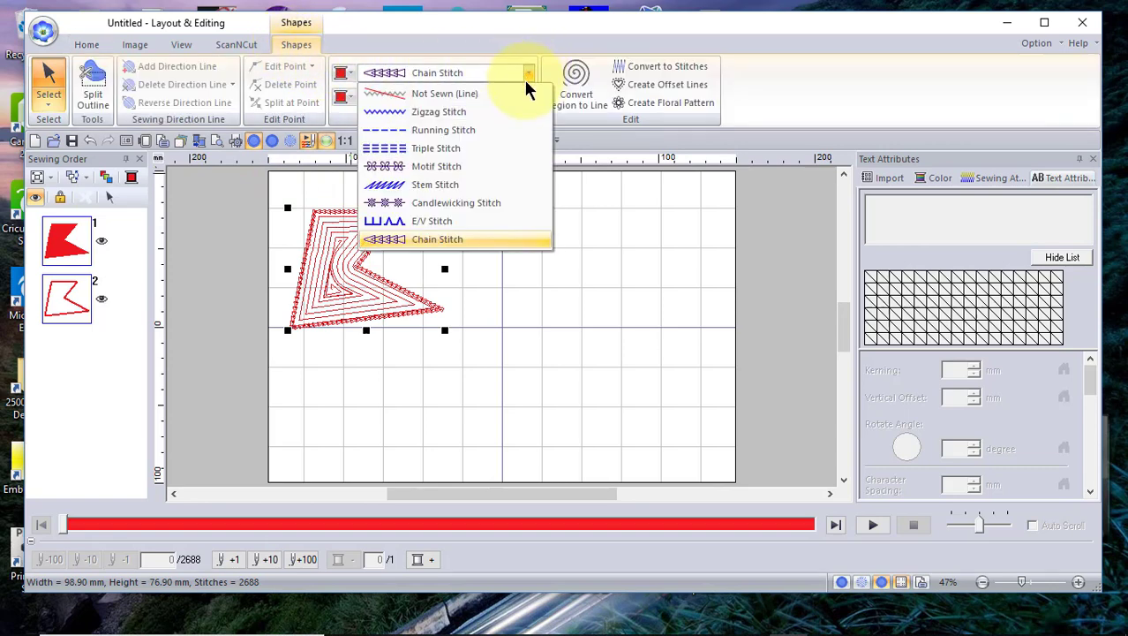
click(415, 113)
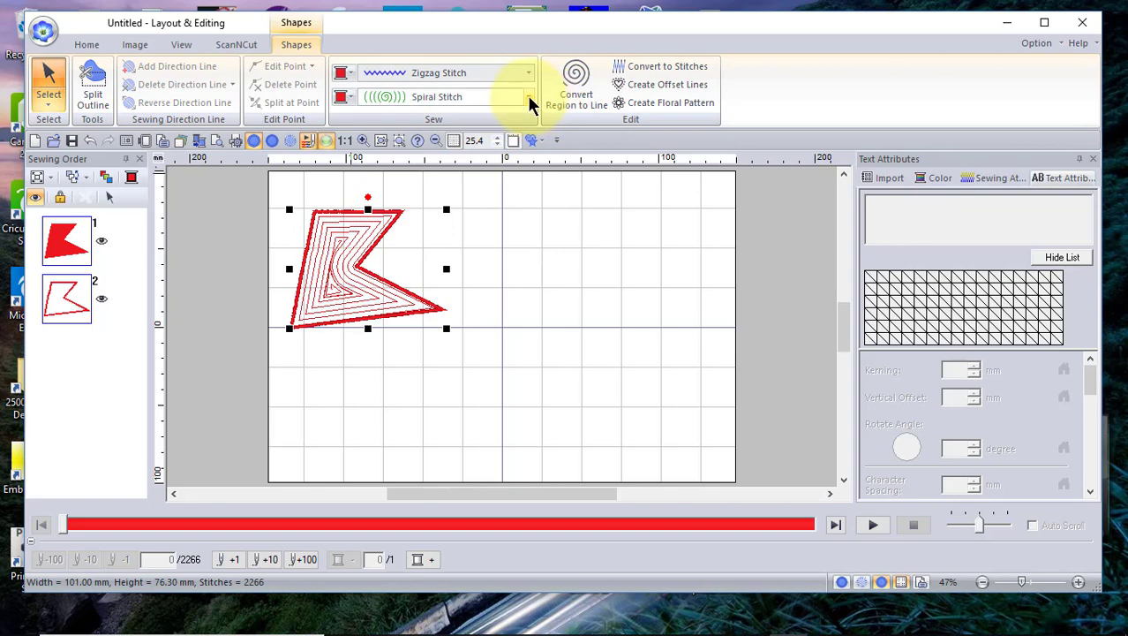
click(529, 99)
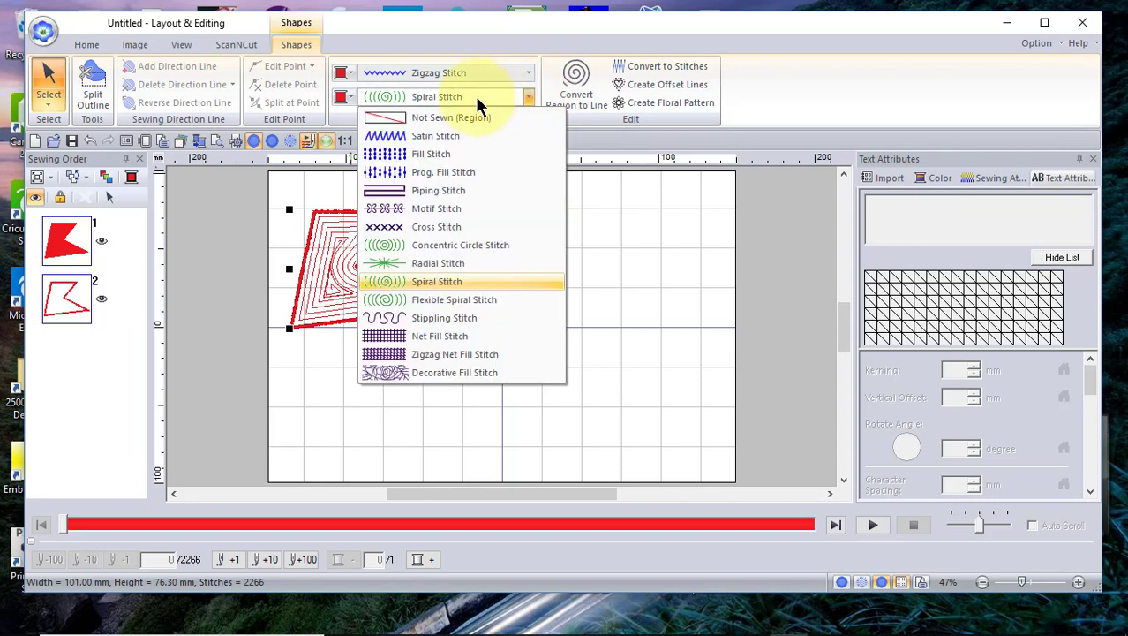
click(381, 154)
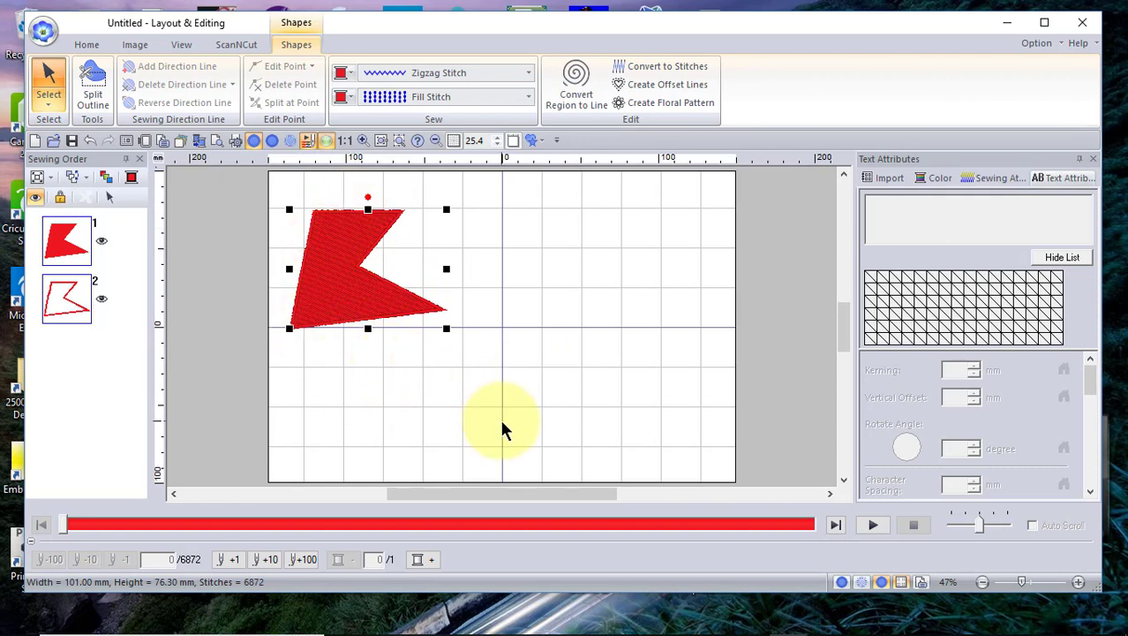
click(346, 75)
click(339, 106)
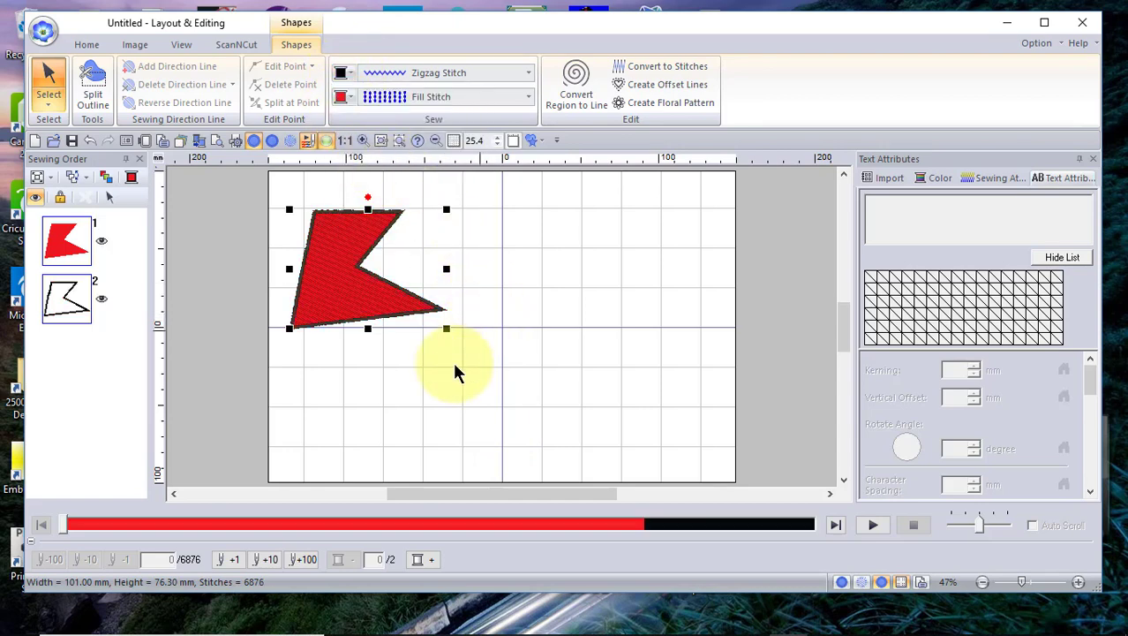
click(976, 180)
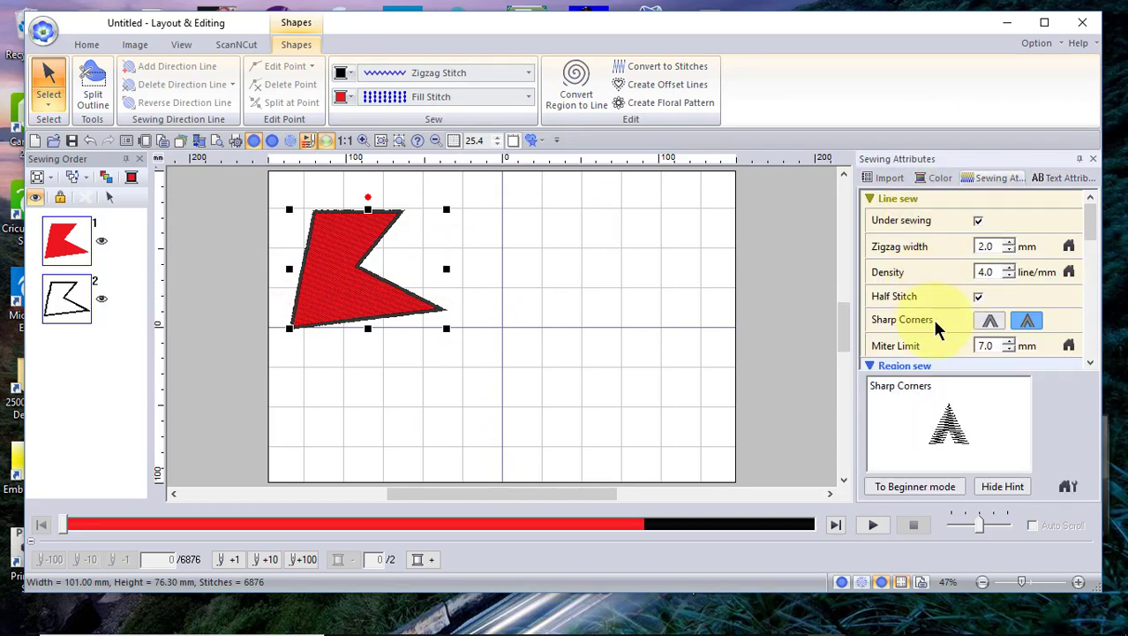
drag(1093, 232, 1094, 243)
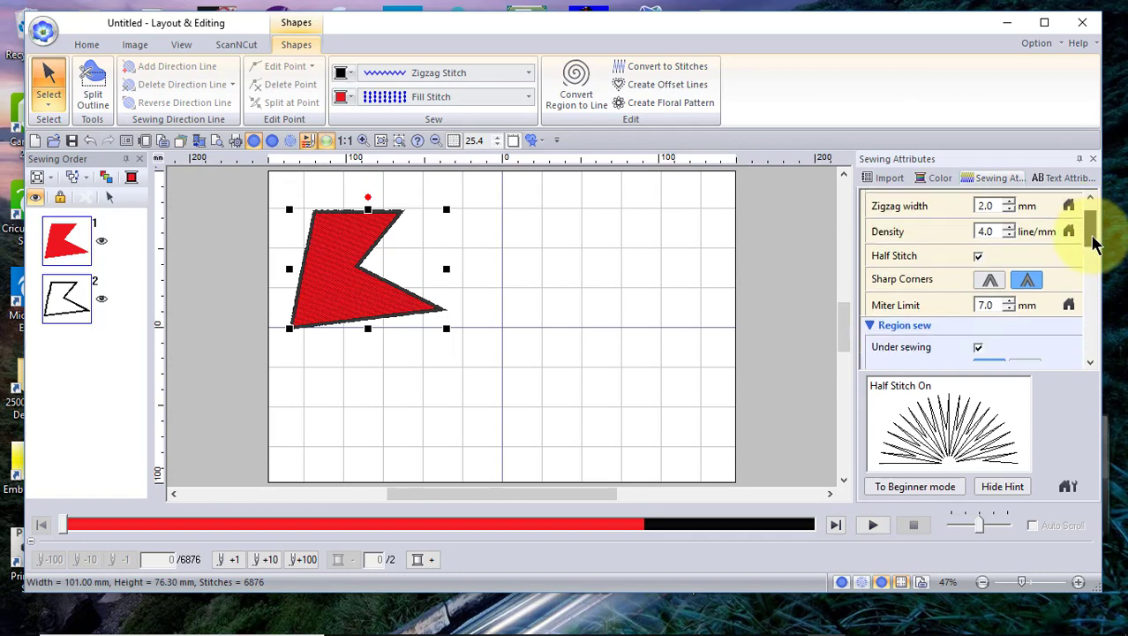
scroll(1095, 242, down, 5)
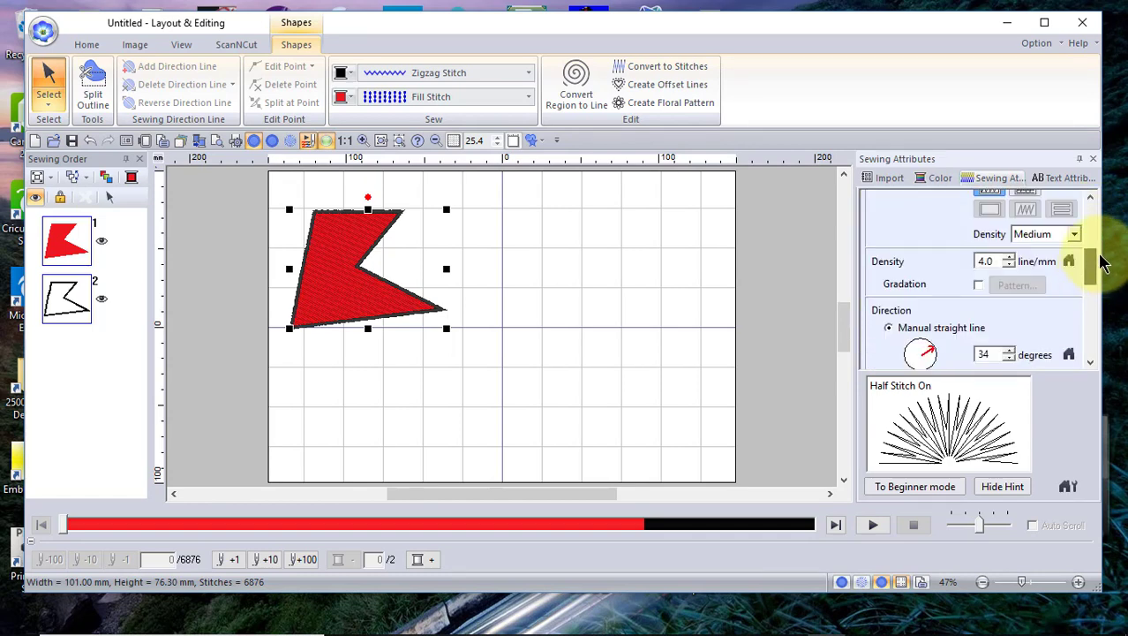
scroll(1102, 262, up, 2)
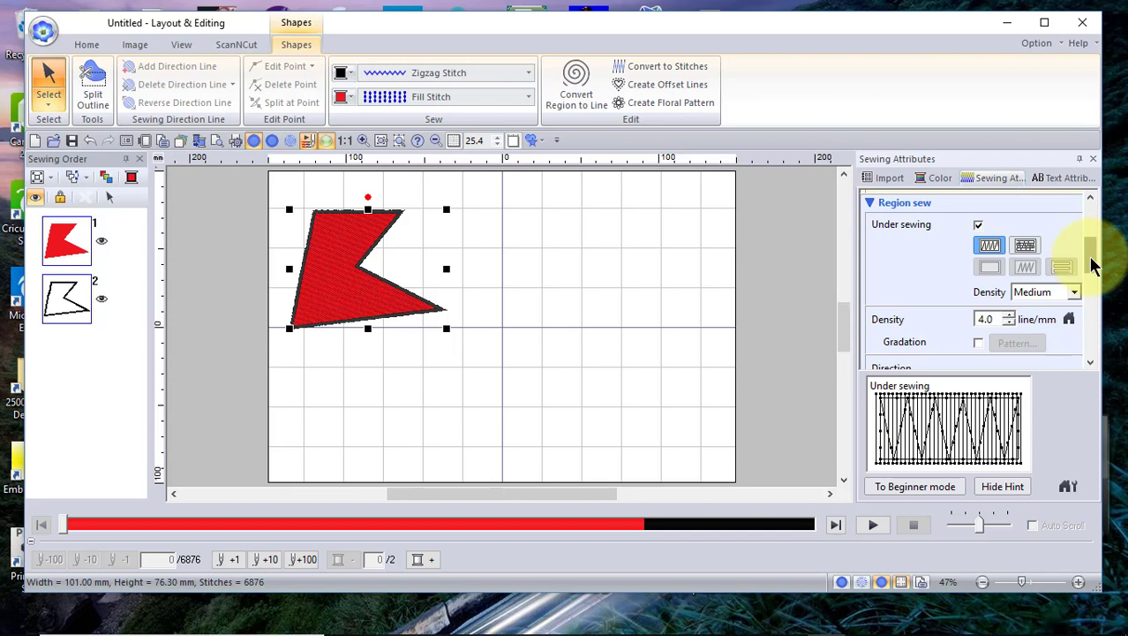
drag(1093, 266, 1068, 227)
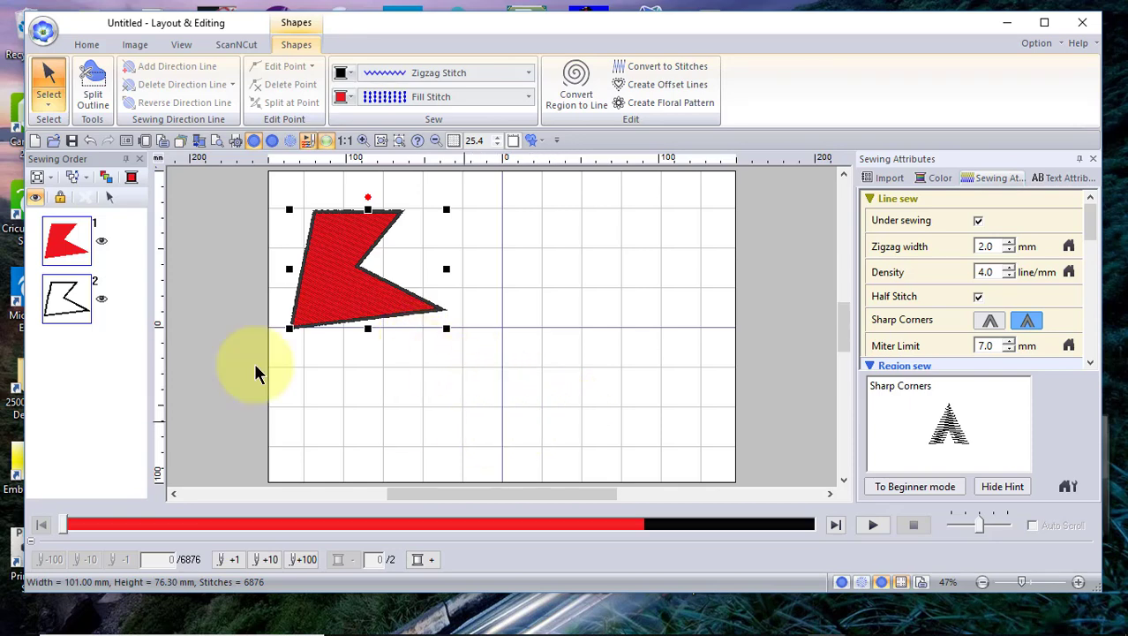
Step: Add a point on the notch's lower edge and drag it up to form a corner
click(48, 102)
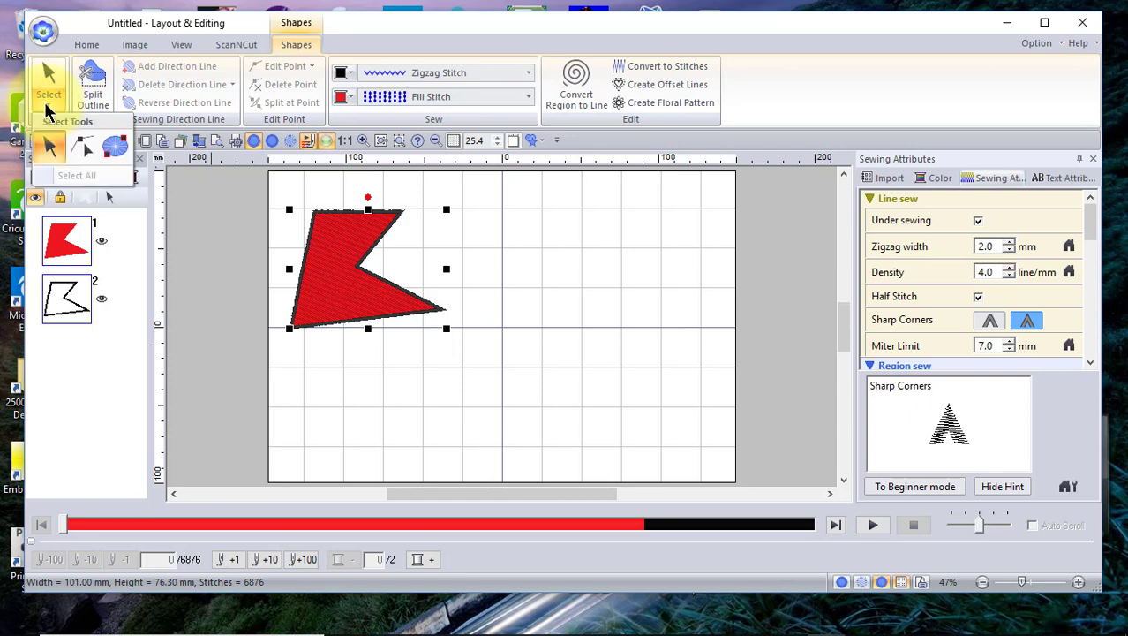
click(83, 145)
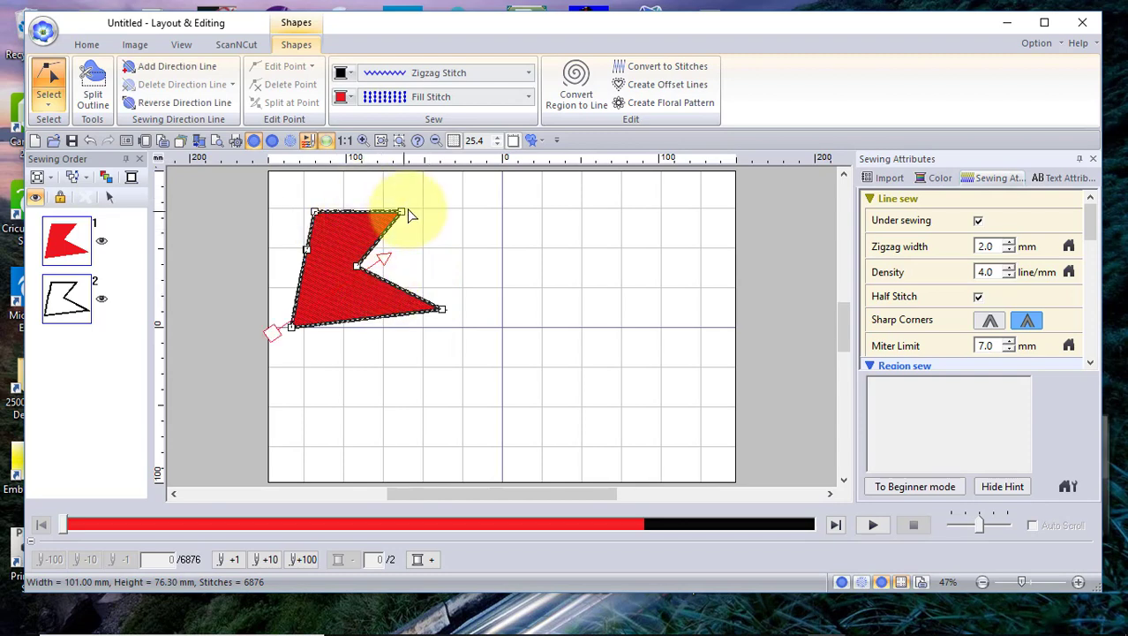
click(396, 286)
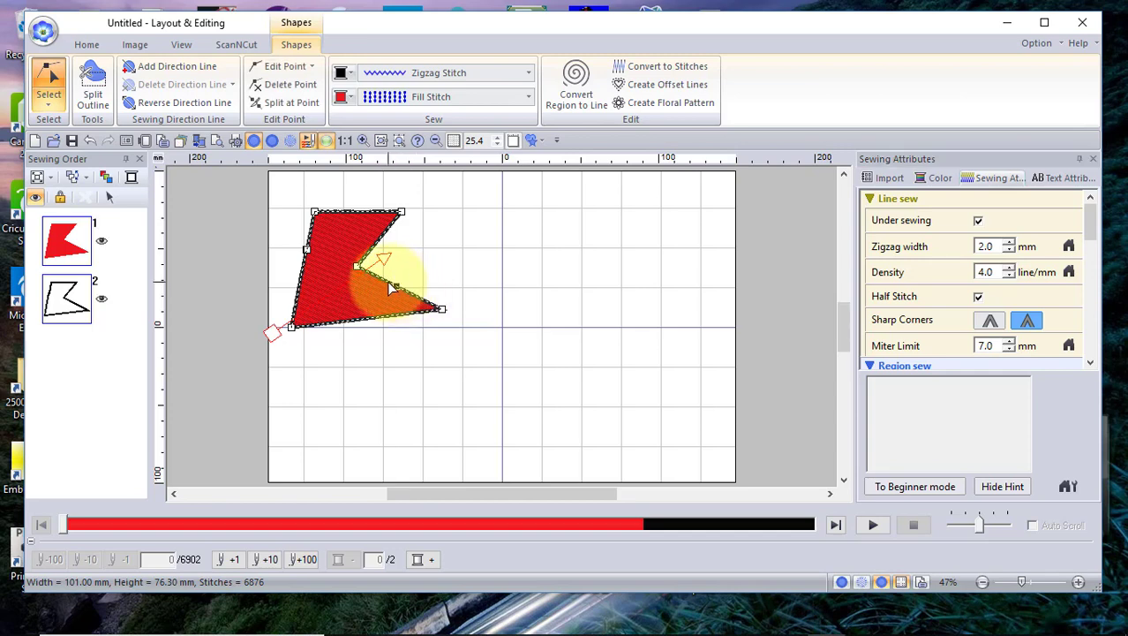
drag(396, 287, 444, 272)
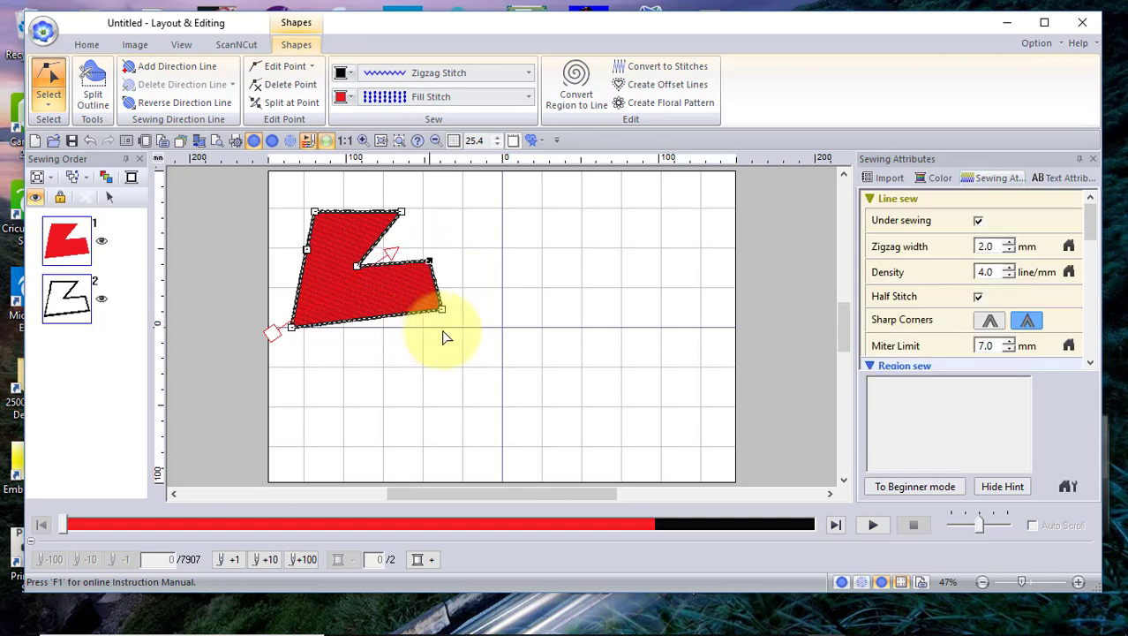
Step: Delete the top-right corner point, angle the fill stitch direction diagonally, and add a bottom-edge point
right_click(402, 216)
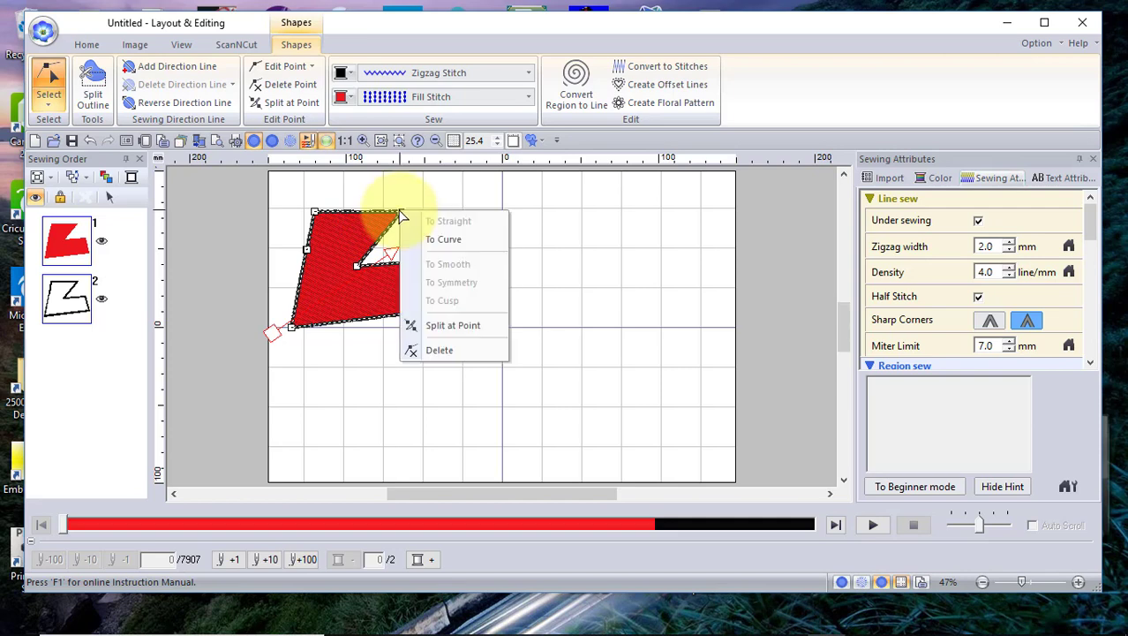
click(449, 349)
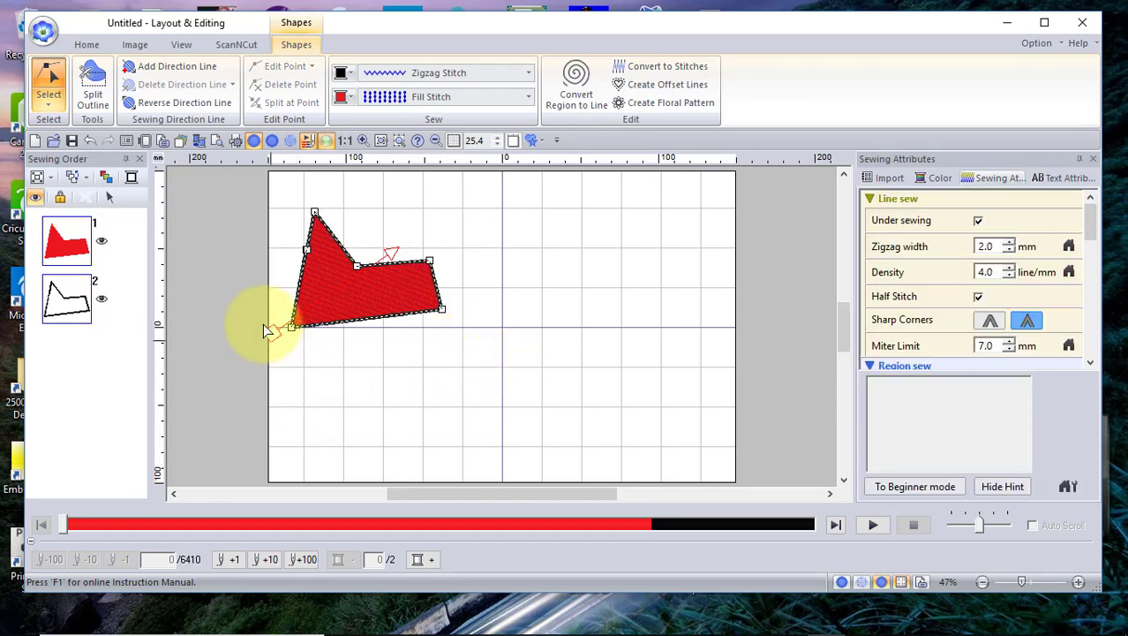
drag(274, 337, 390, 420)
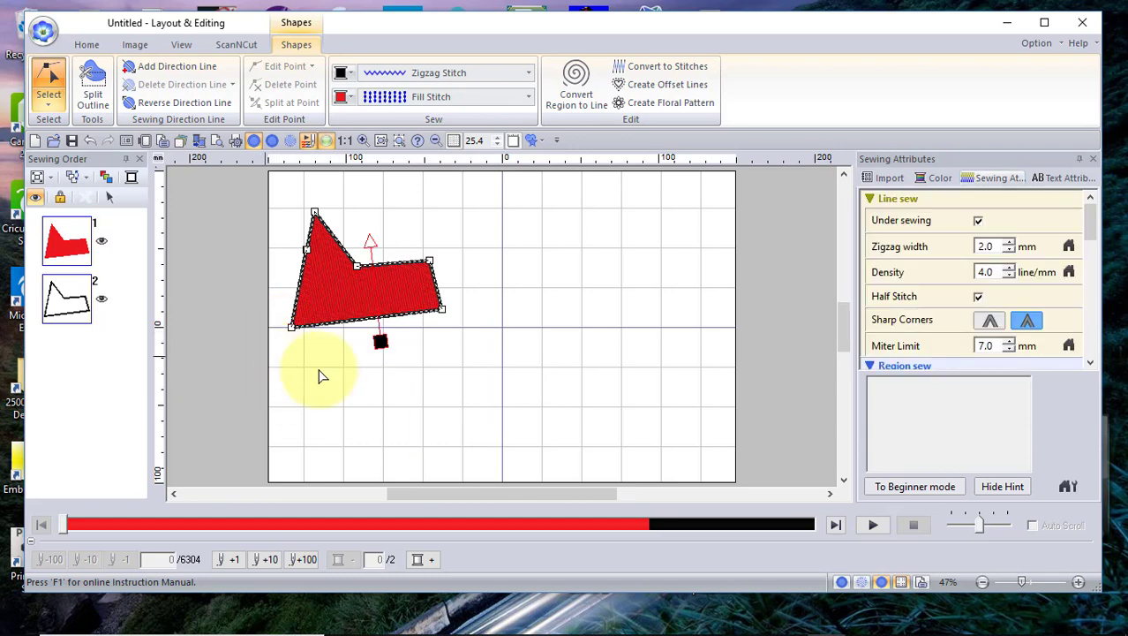
click(381, 344)
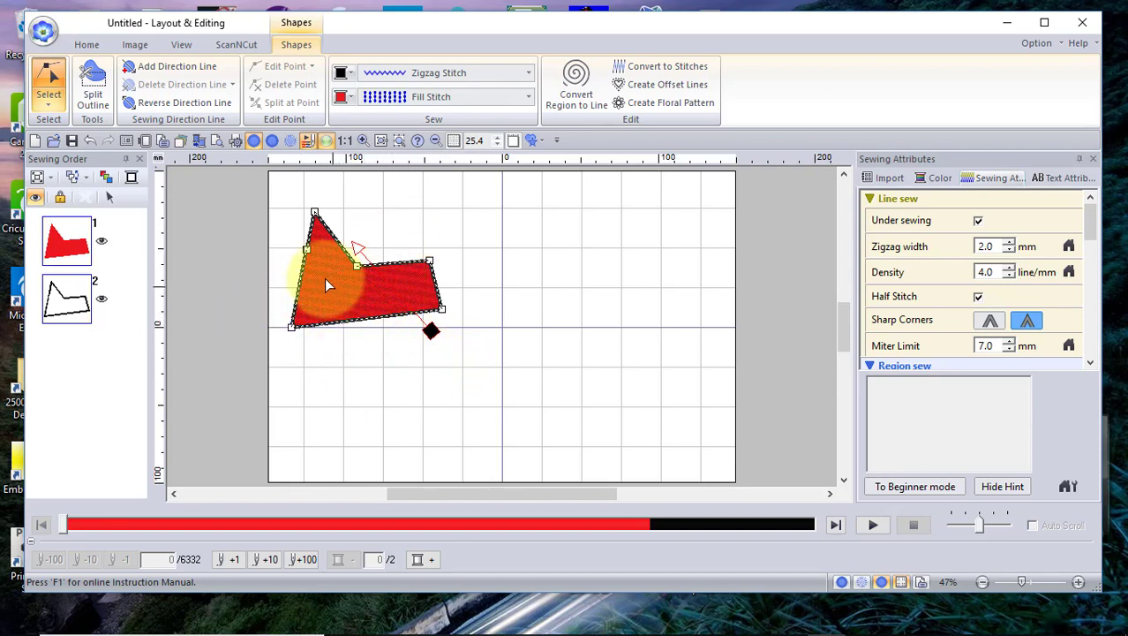
click(364, 320)
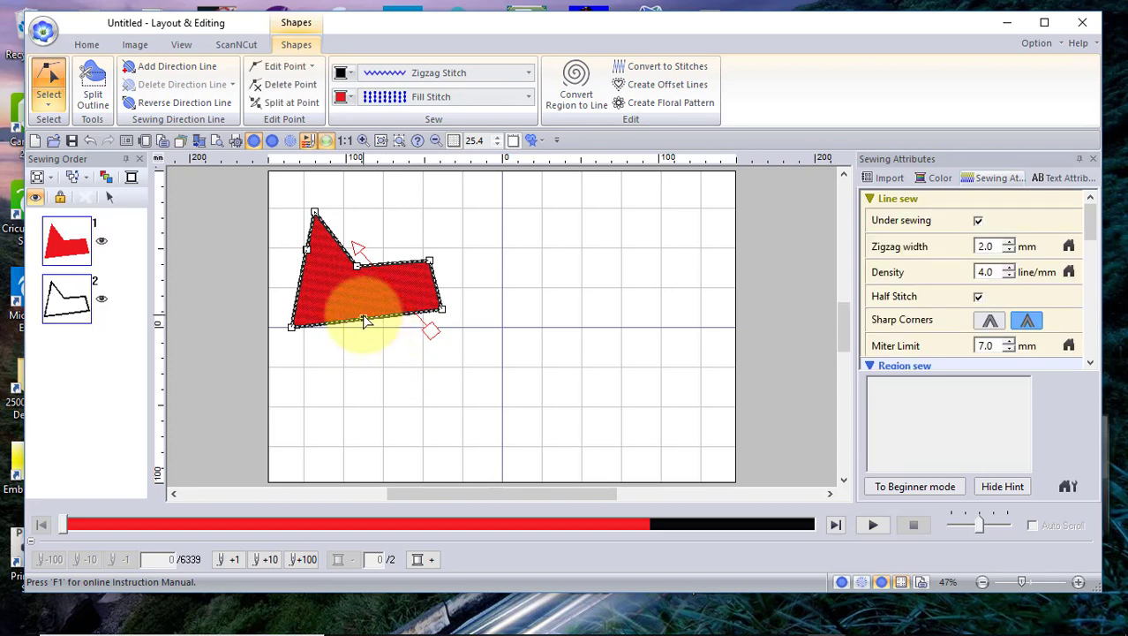
Step: Convert the bottom-edge point to a curve point and drag it down-left to curve the edge
right_click(365, 322)
click(405, 354)
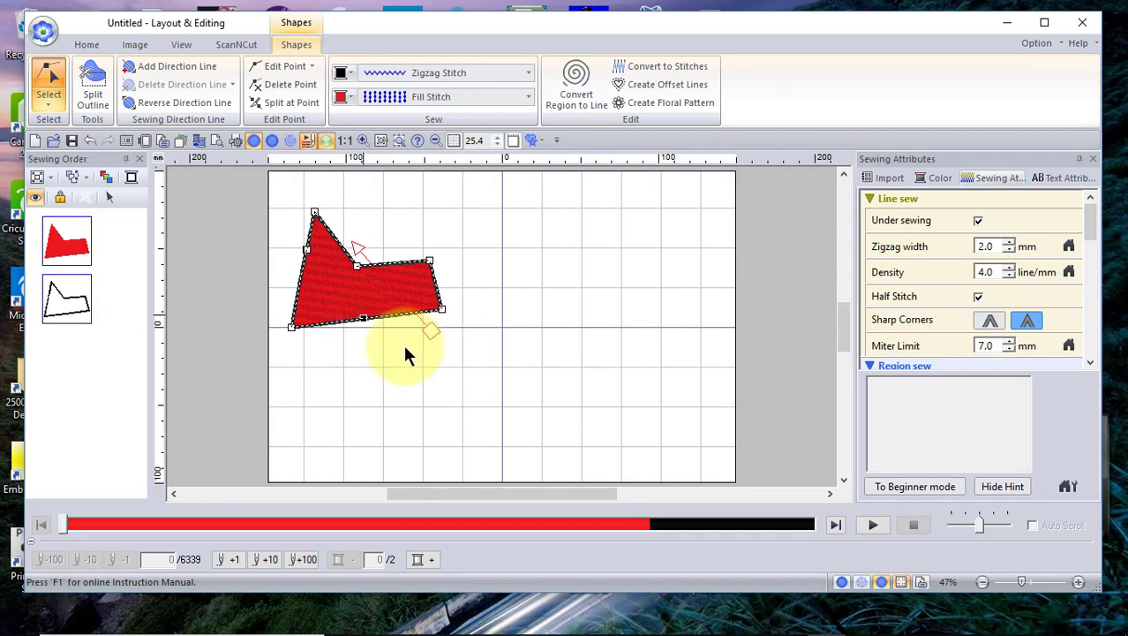
click(366, 322)
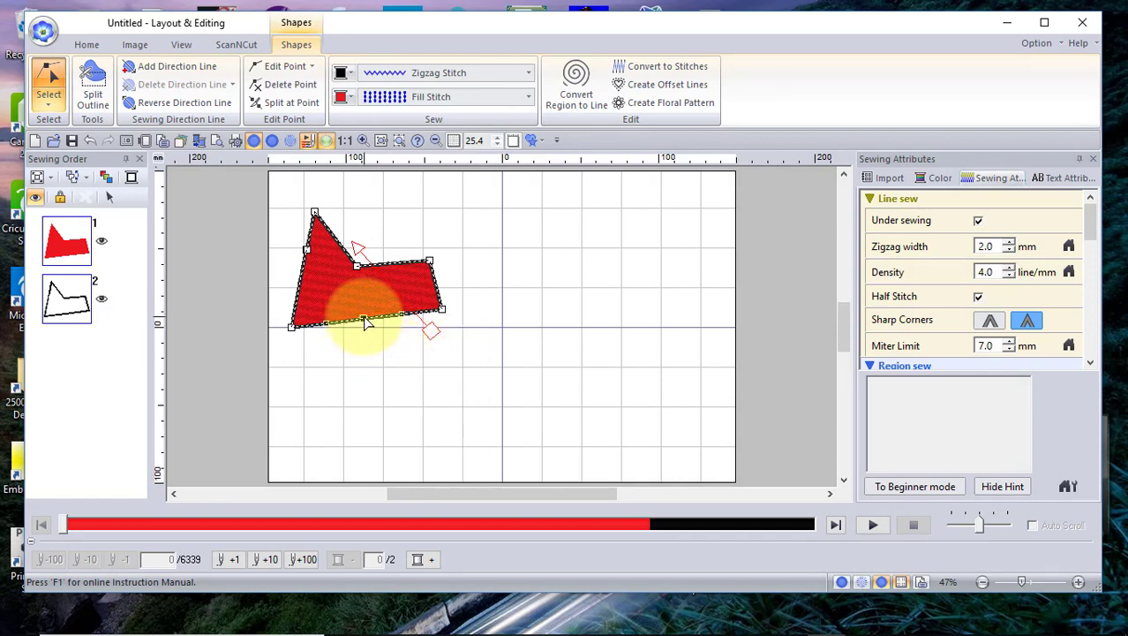
drag(364, 321, 331, 336)
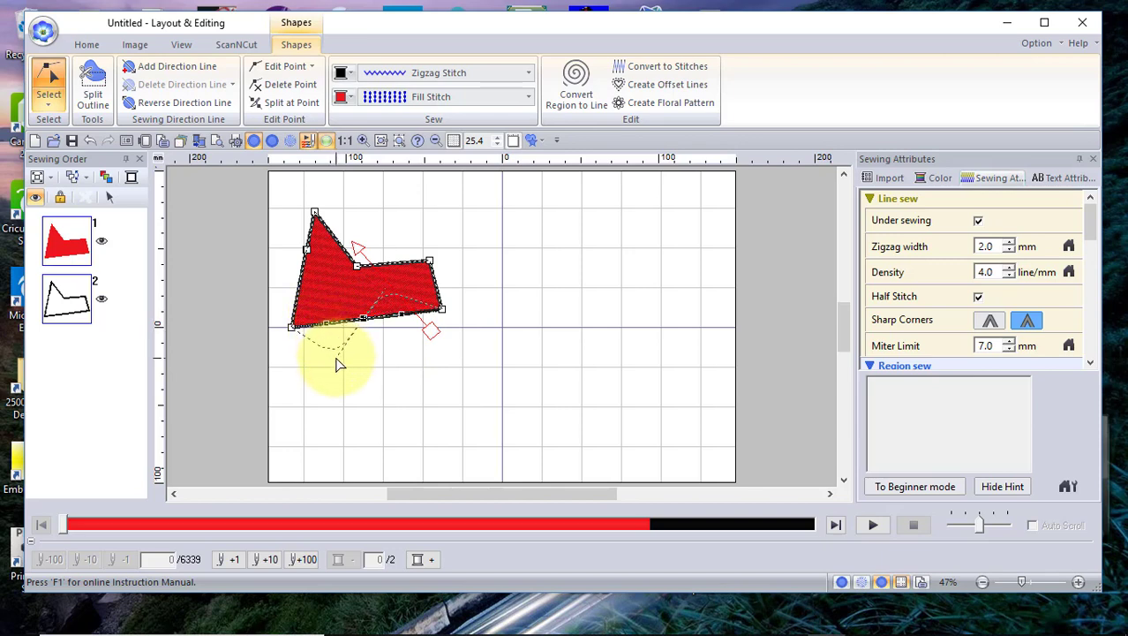
click(377, 345)
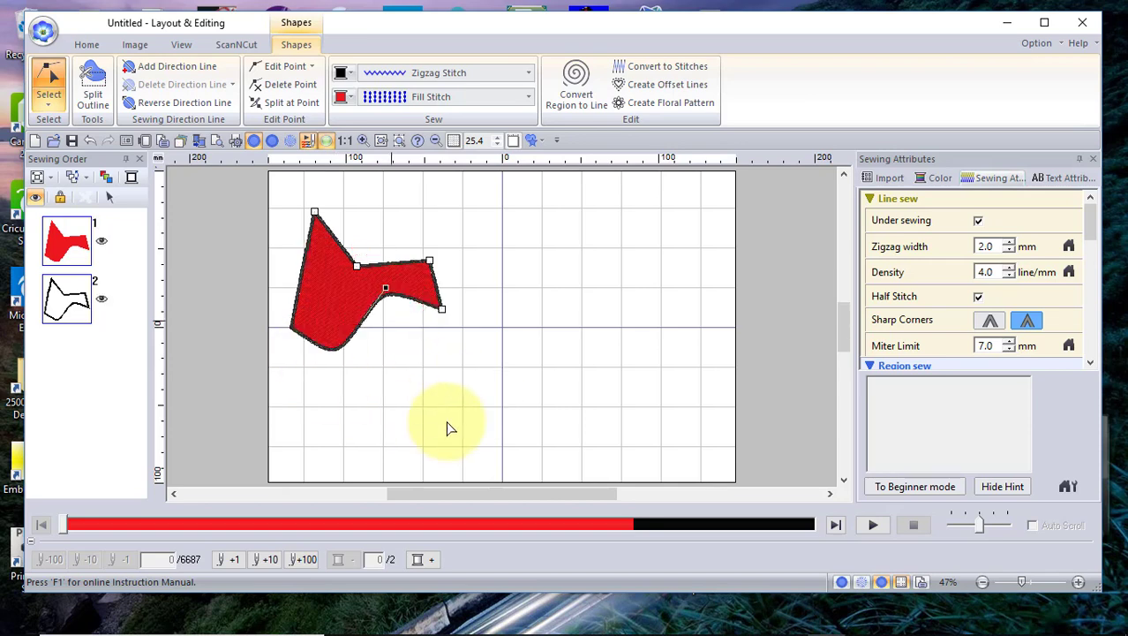
click(377, 277)
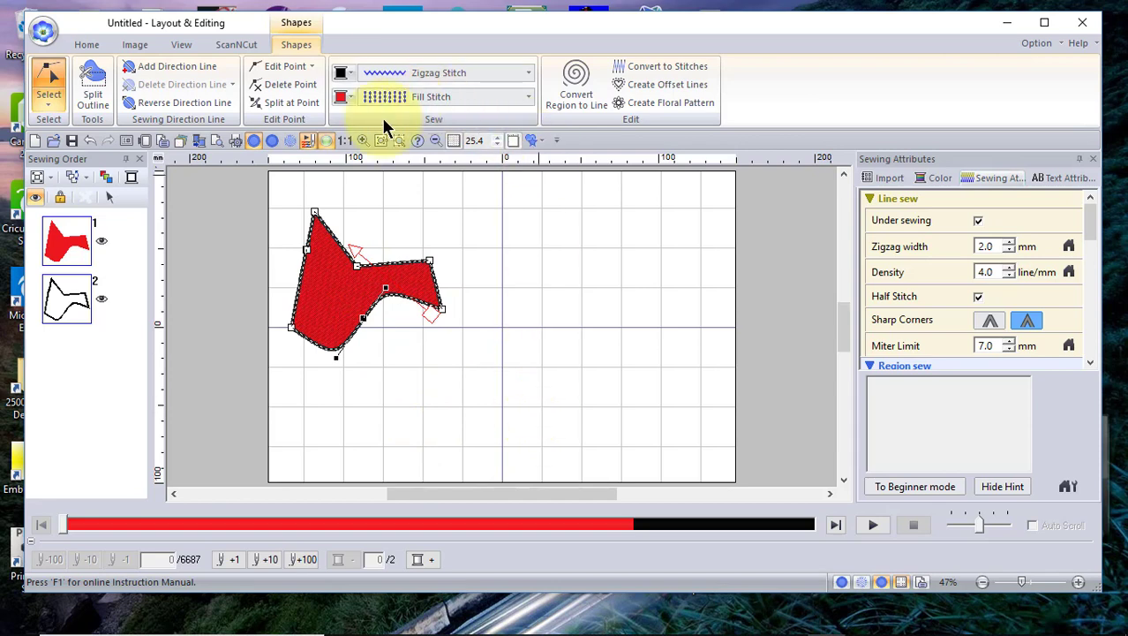
click(535, 139)
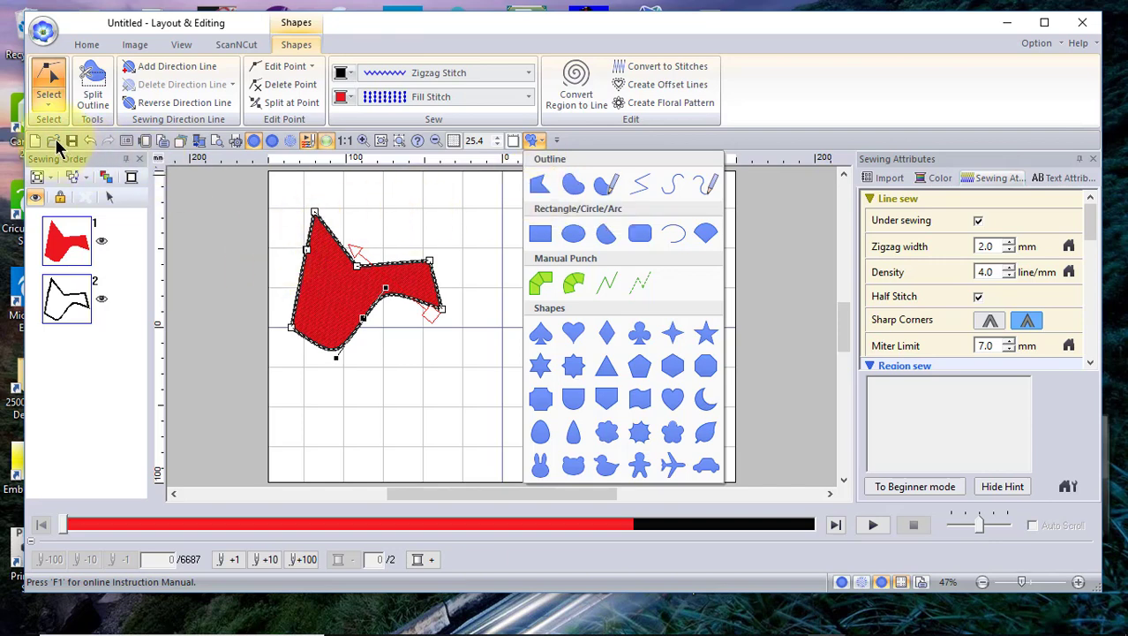
Step: Draw a five-point closed curve blob to the right of the red polygon
click(44, 93)
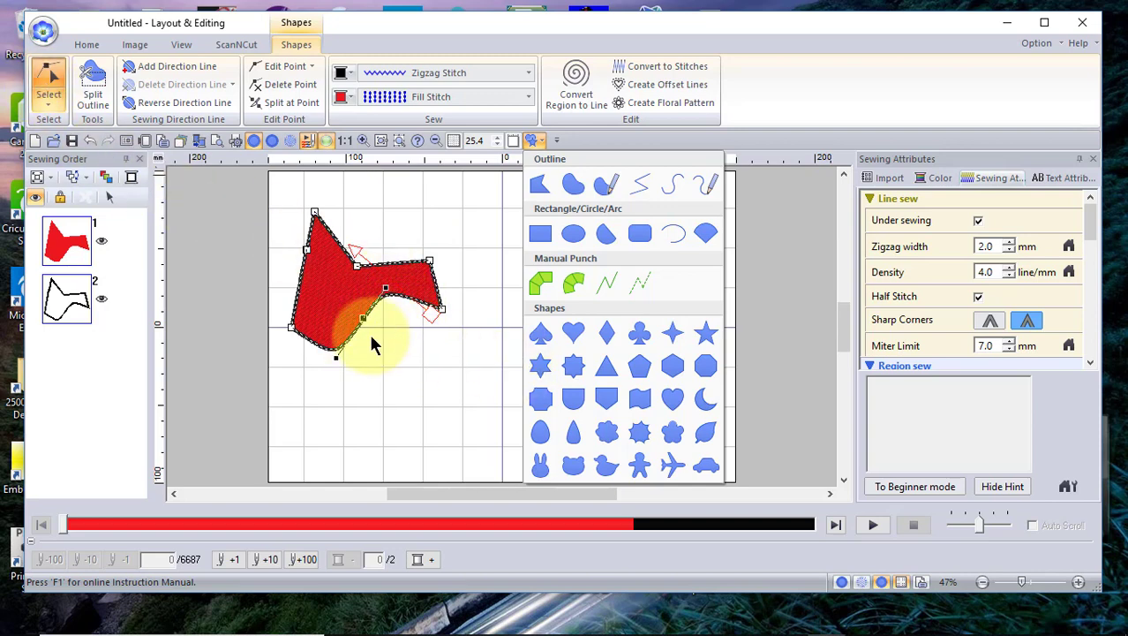
click(574, 193)
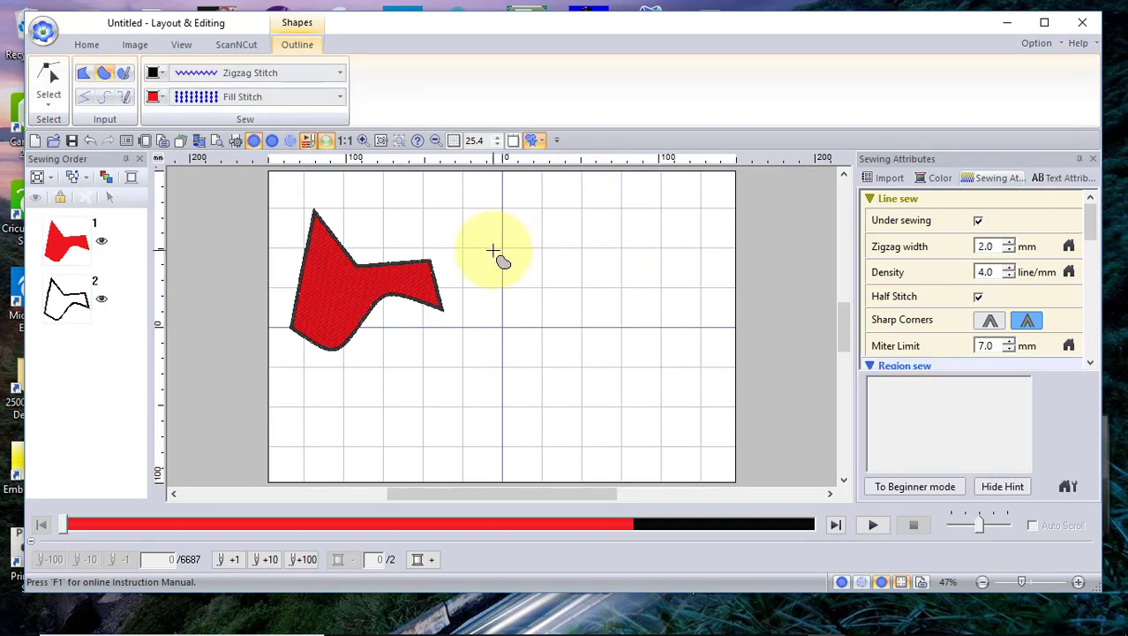
click(494, 251)
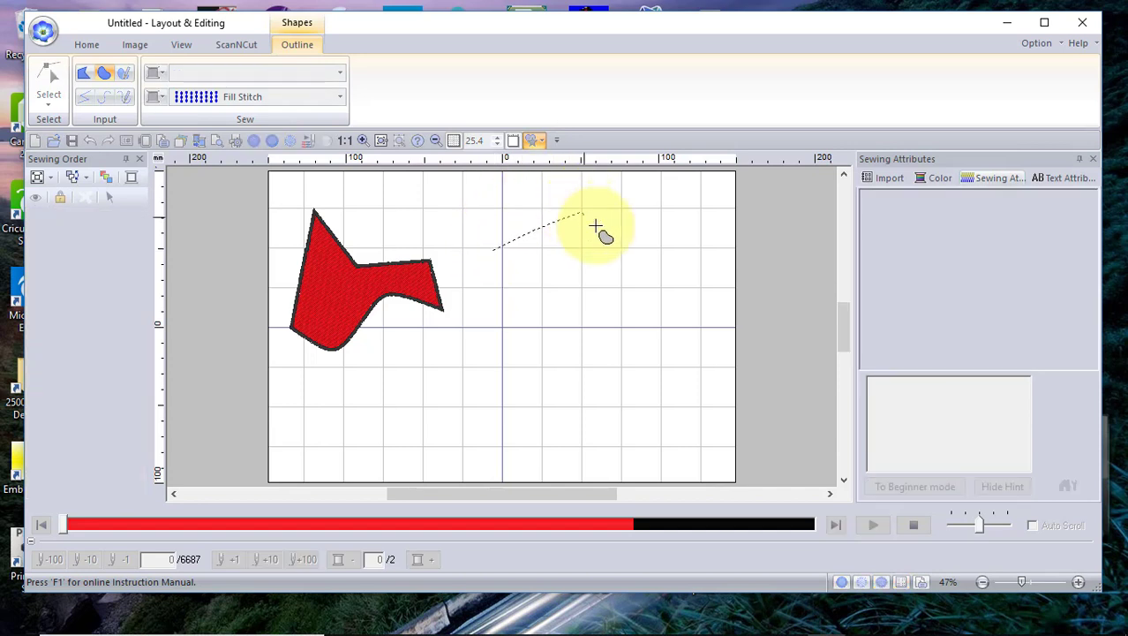
click(615, 275)
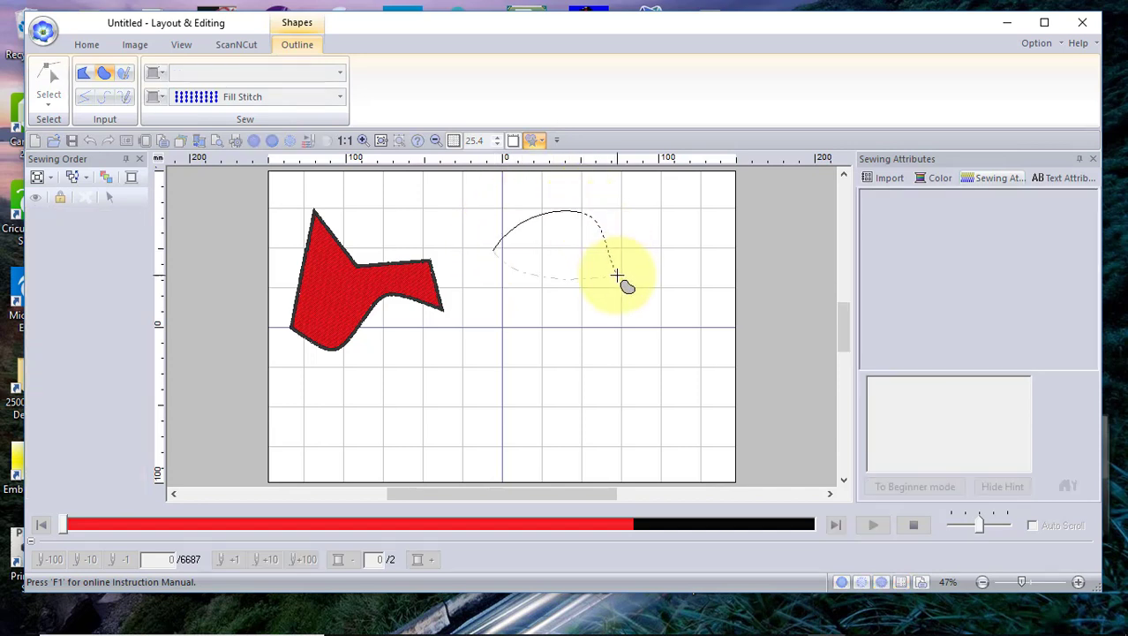
click(679, 302)
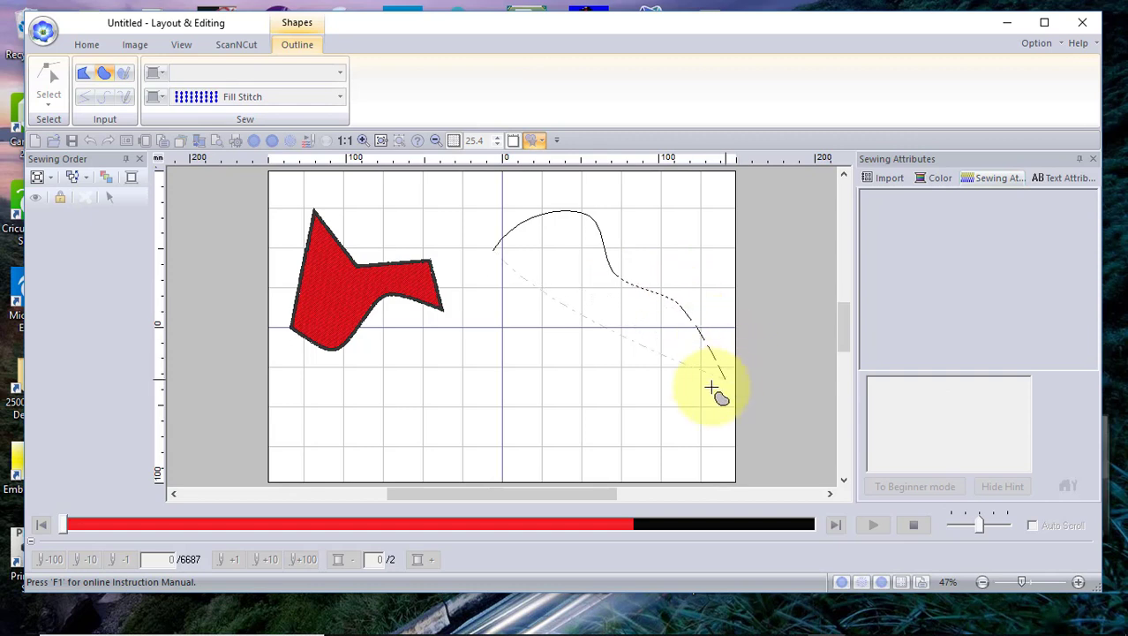
click(541, 329)
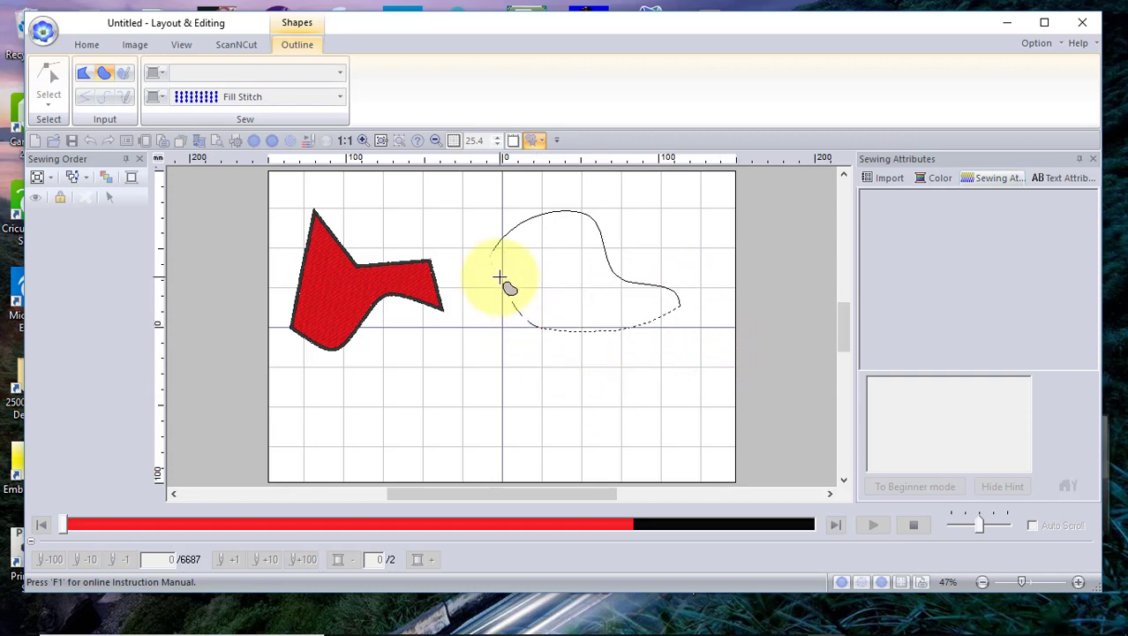
double_click(500, 279)
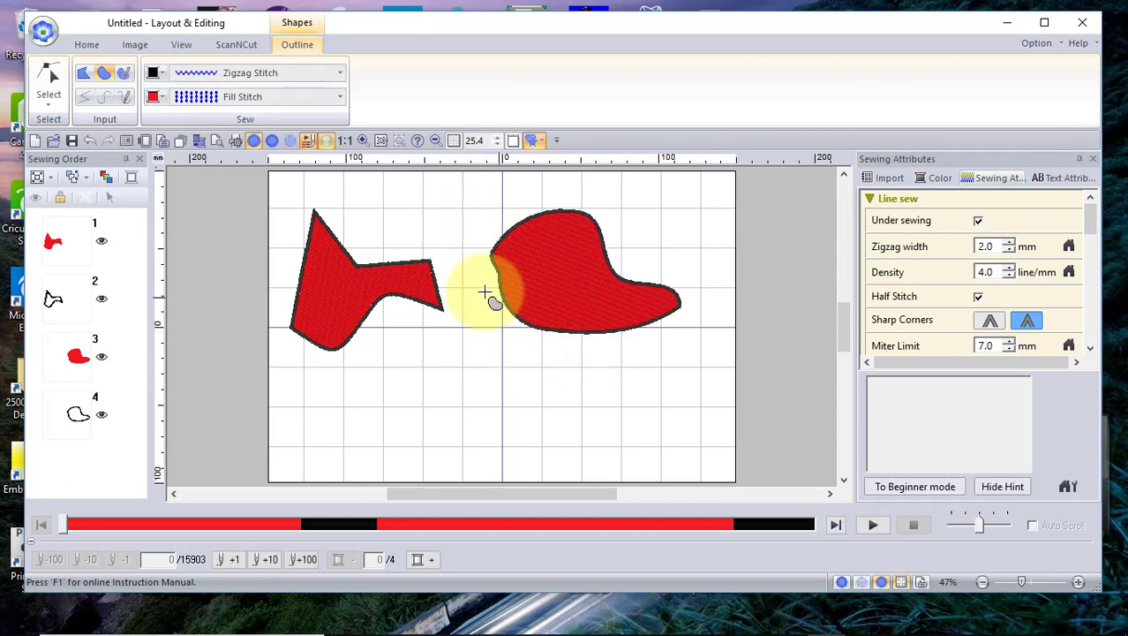
Step: Select the red blob for point editing and drag its left-edge Bezier handle outward
click(48, 110)
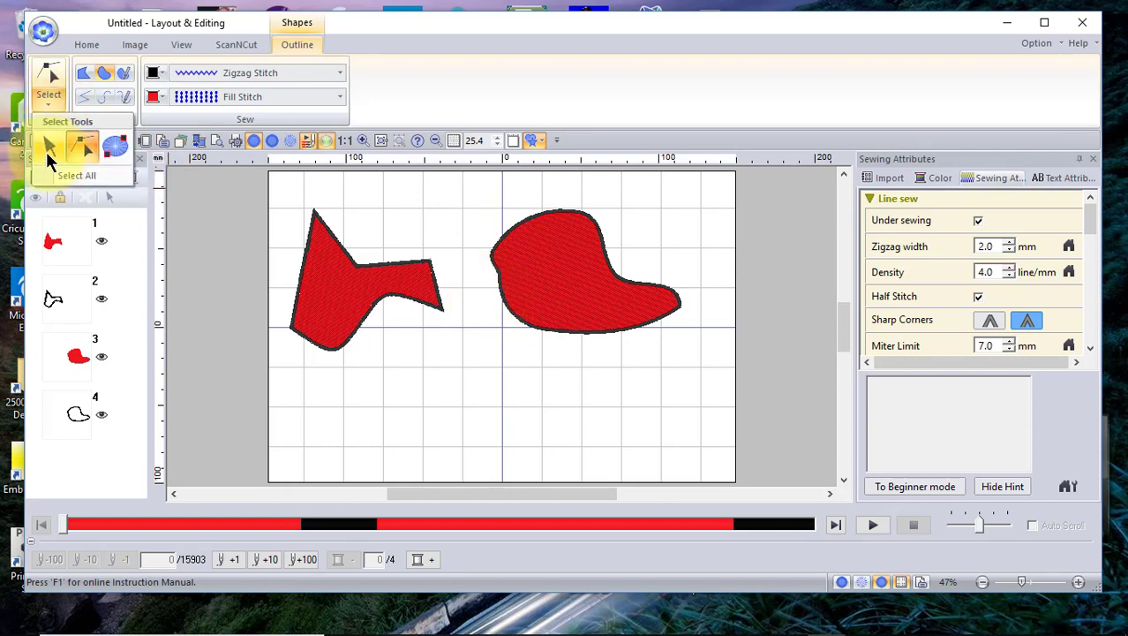
click(49, 149)
click(574, 315)
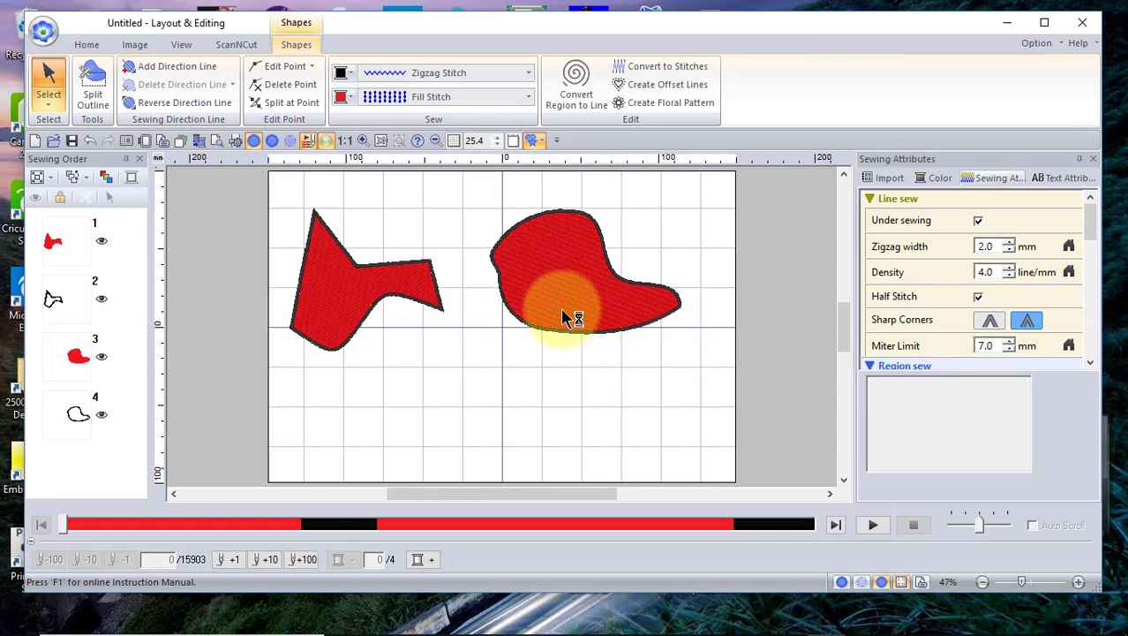
click(49, 110)
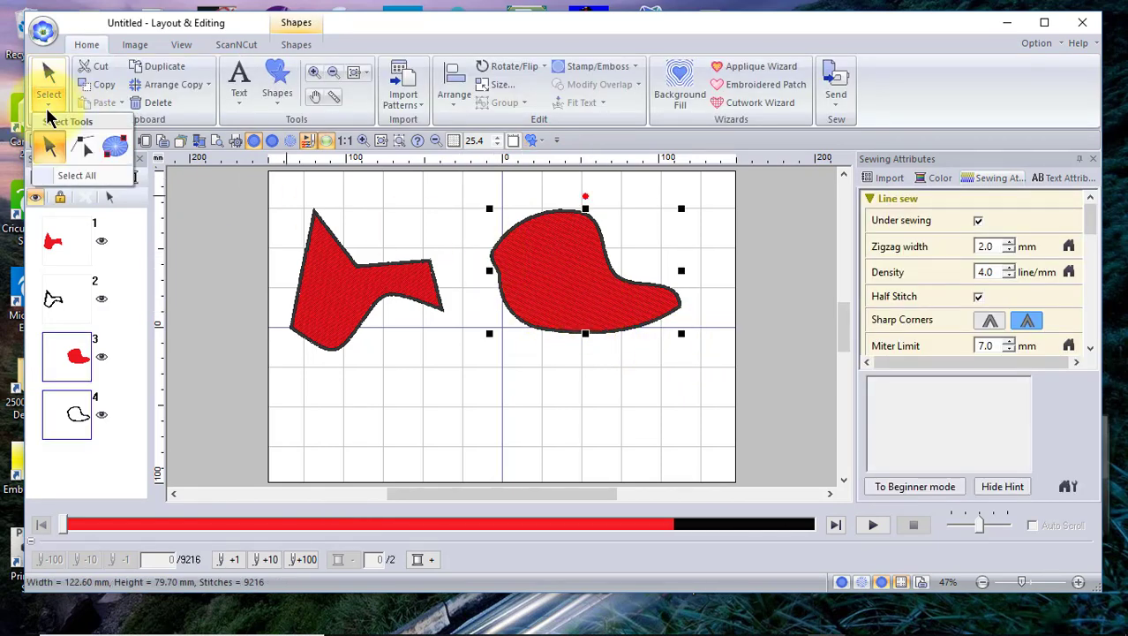
click(85, 150)
click(549, 302)
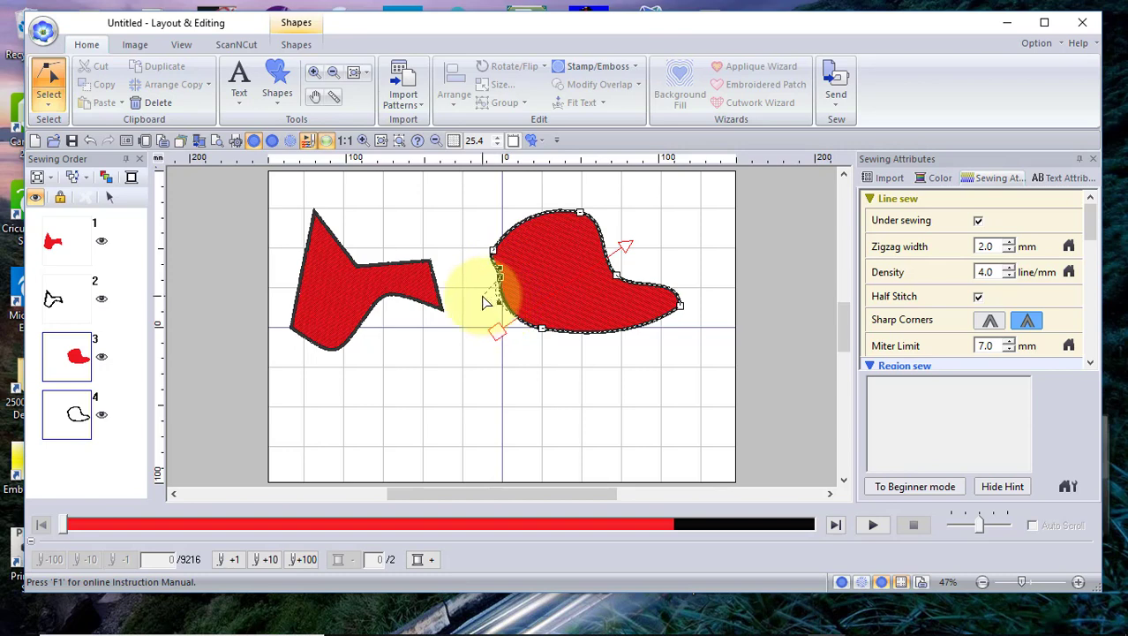
mouse_move(479, 300)
mouse_down()
mouse_move(517, 305)
mouse_move(463, 300)
mouse_move(457, 287)
mouse_move(445, 322)
mouse_move(471, 333)
mouse_move(485, 308)
mouse_up()
click(503, 260)
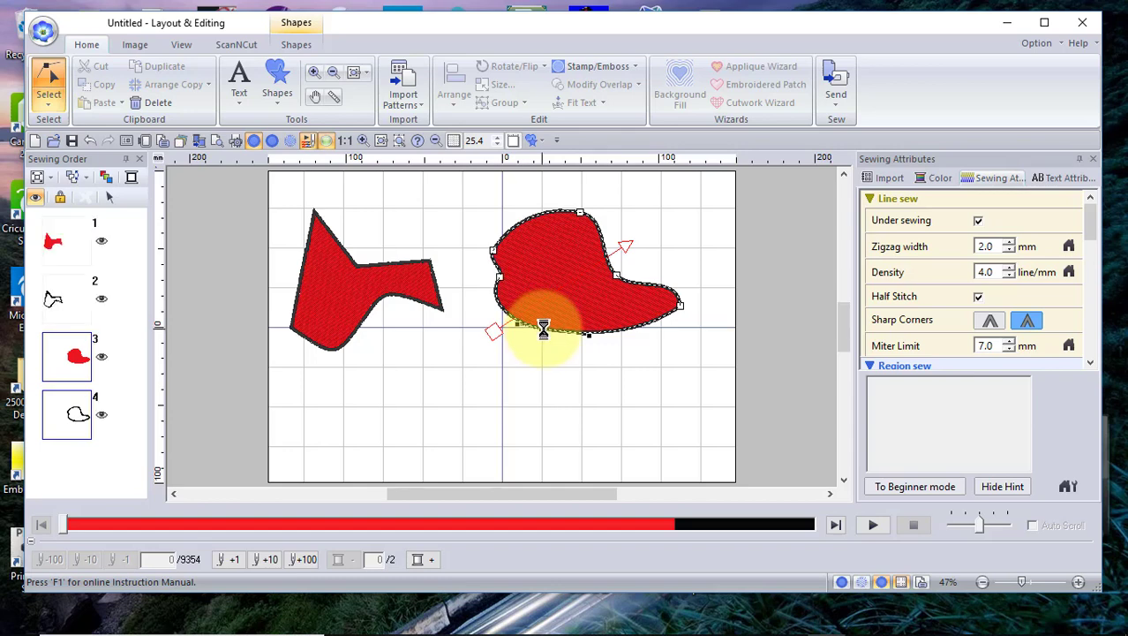
Step: Straighten a lower segment of the red blob, make a bottom node a cusp, and drag the lower edge down
right_click(543, 329)
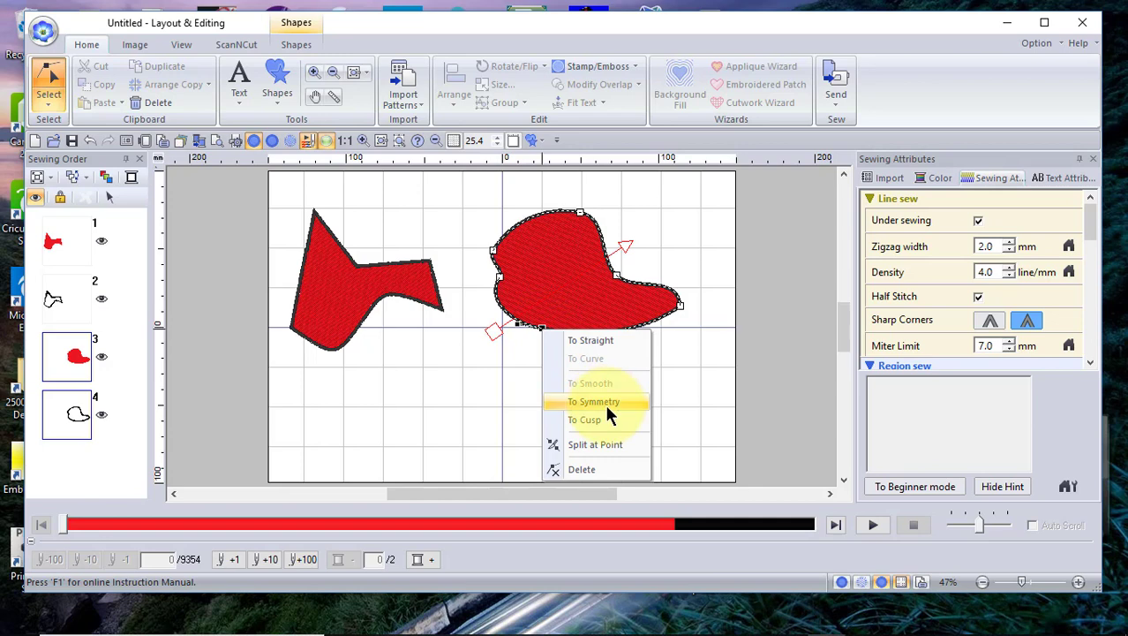
click(597, 340)
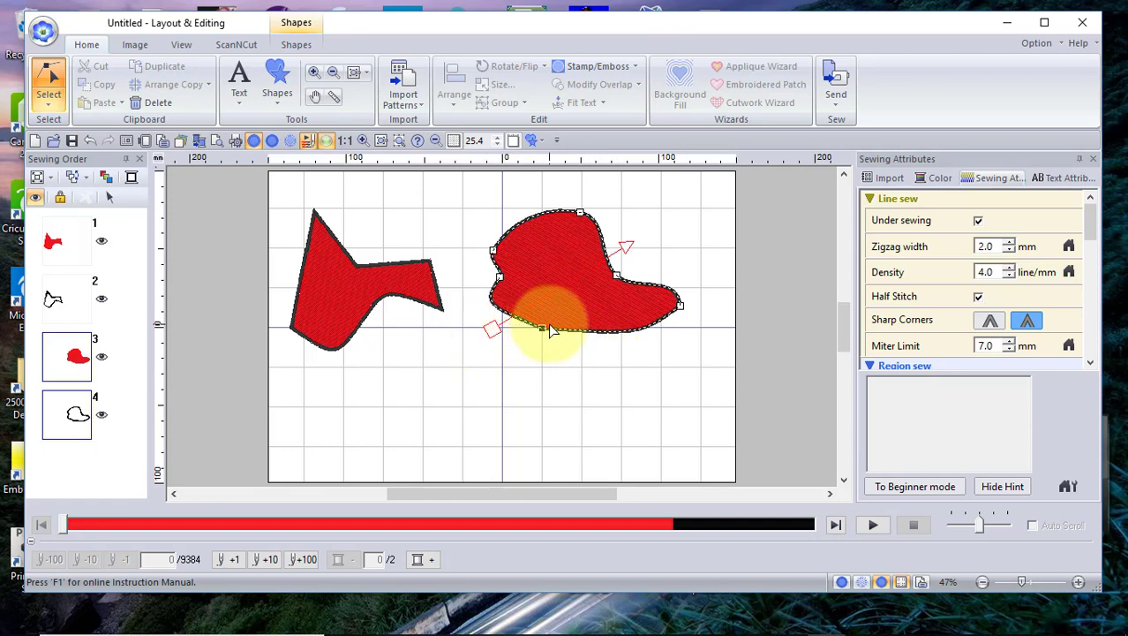
click(592, 336)
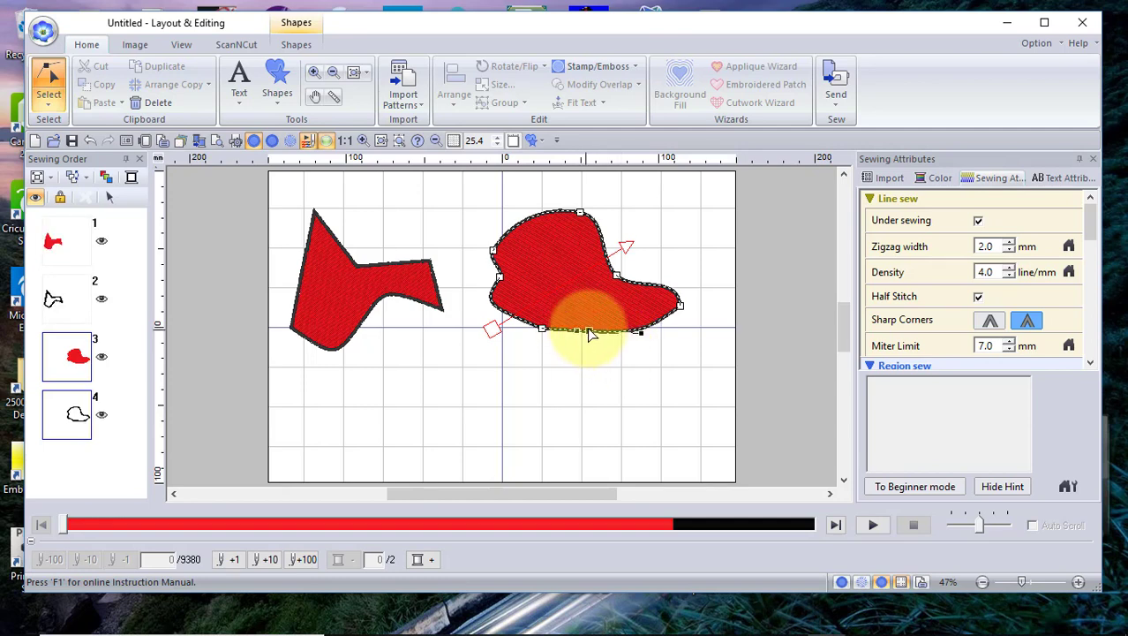
right_click(590, 331)
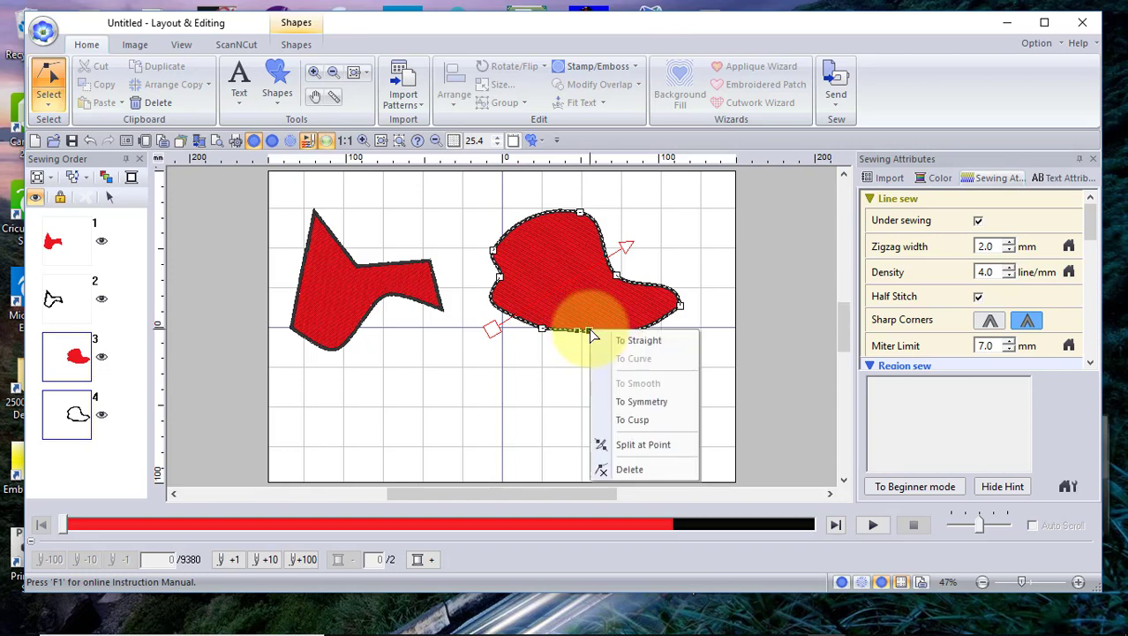
click(647, 422)
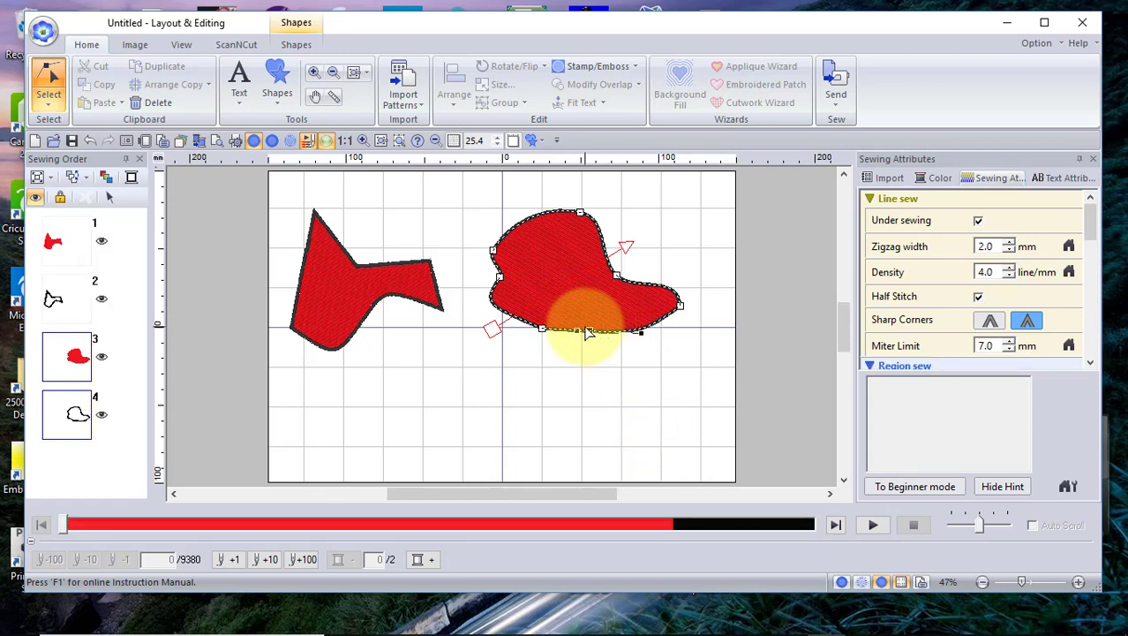
drag(592, 334, 608, 369)
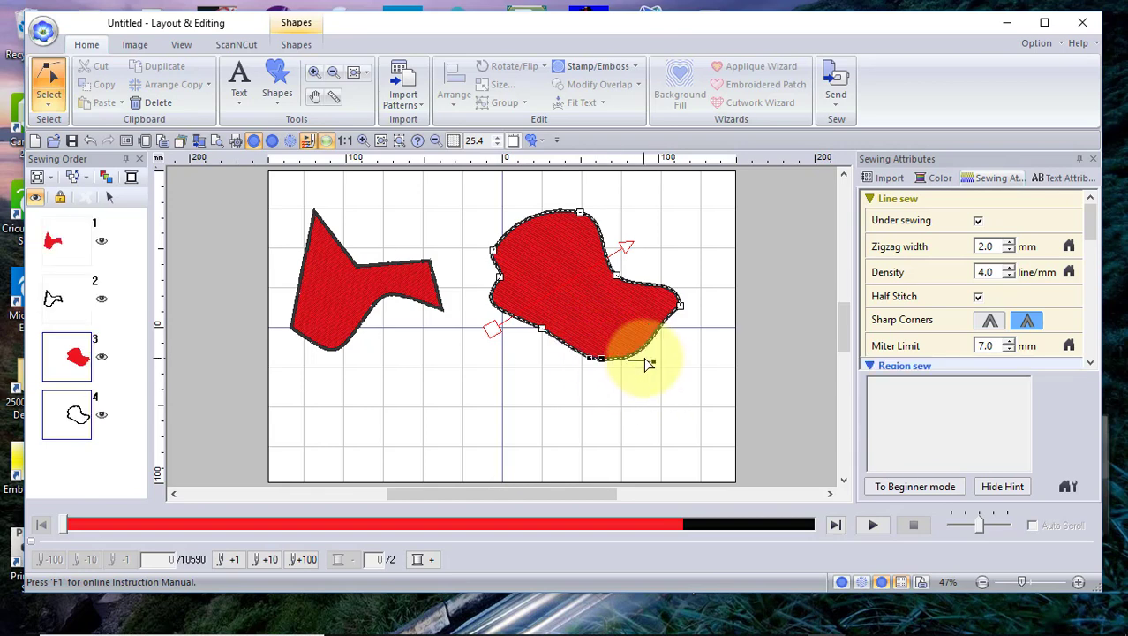
mouse_move(655, 357)
mouse_down()
mouse_move(666, 399)
mouse_move(658, 369)
mouse_up()
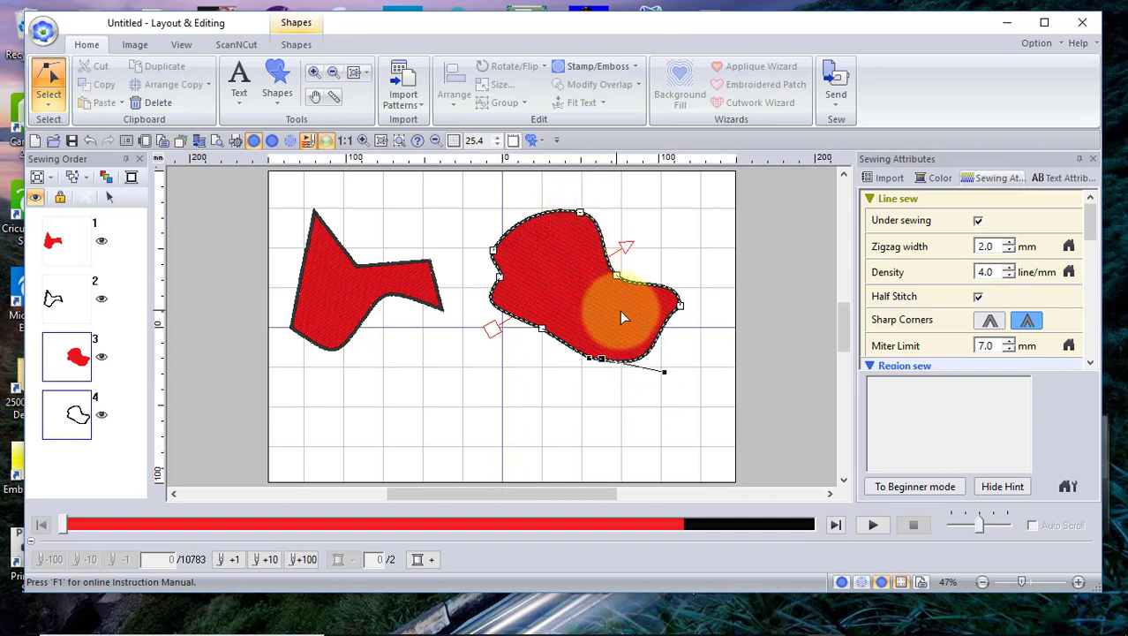
Step: Make the blob's top node symmetric so its upper-right bulge grows rounder
click(580, 215)
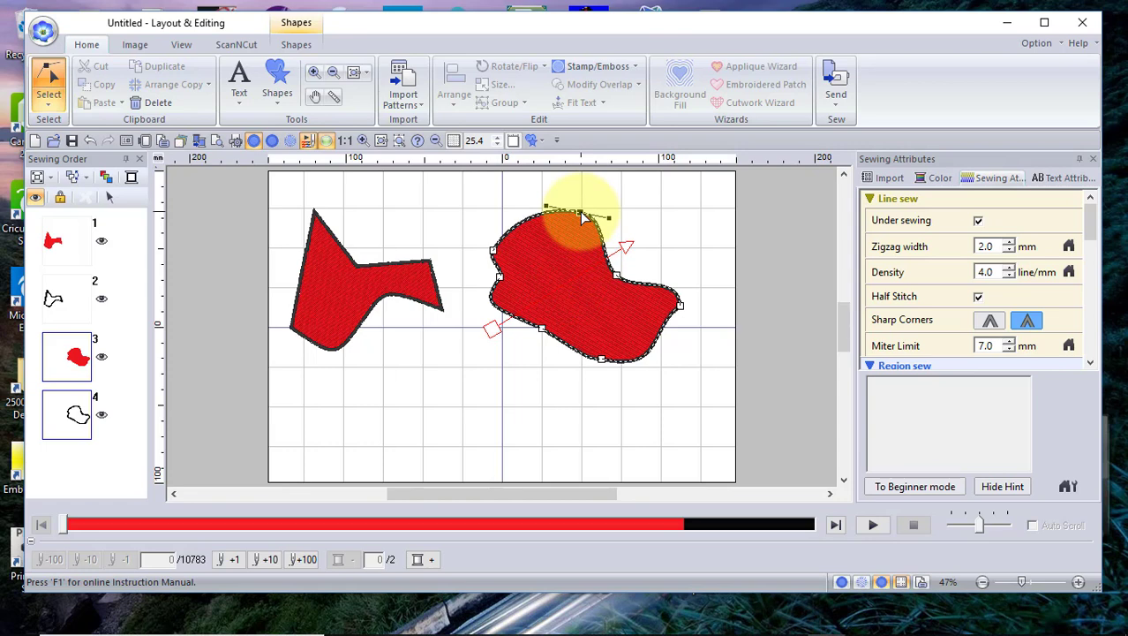
drag(583, 218, 582, 205)
right_click(582, 209)
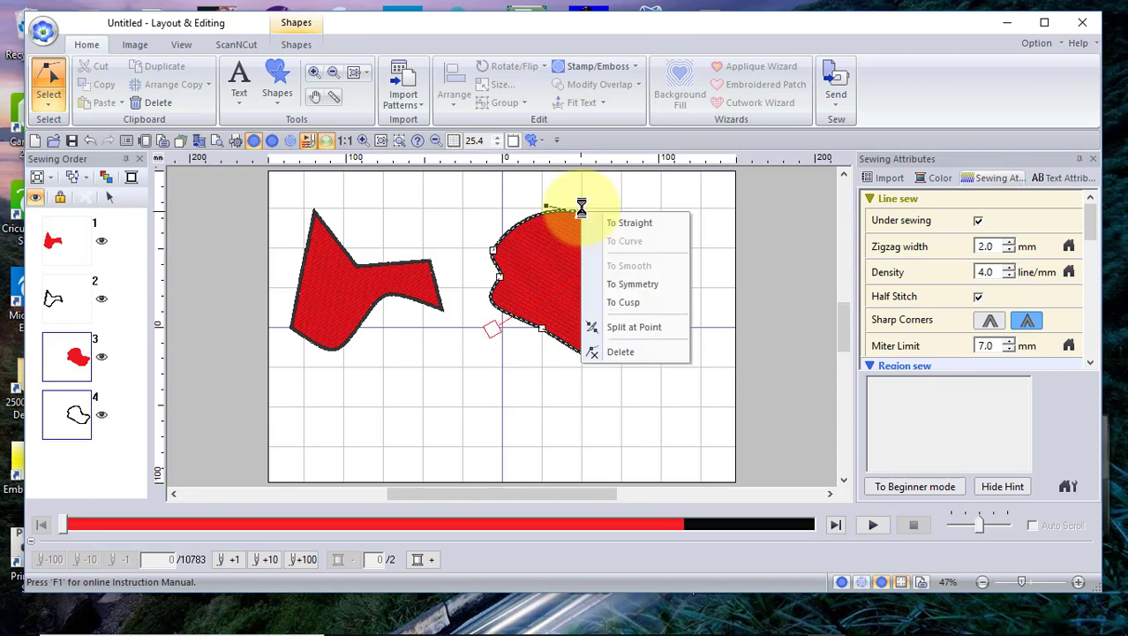
click(633, 283)
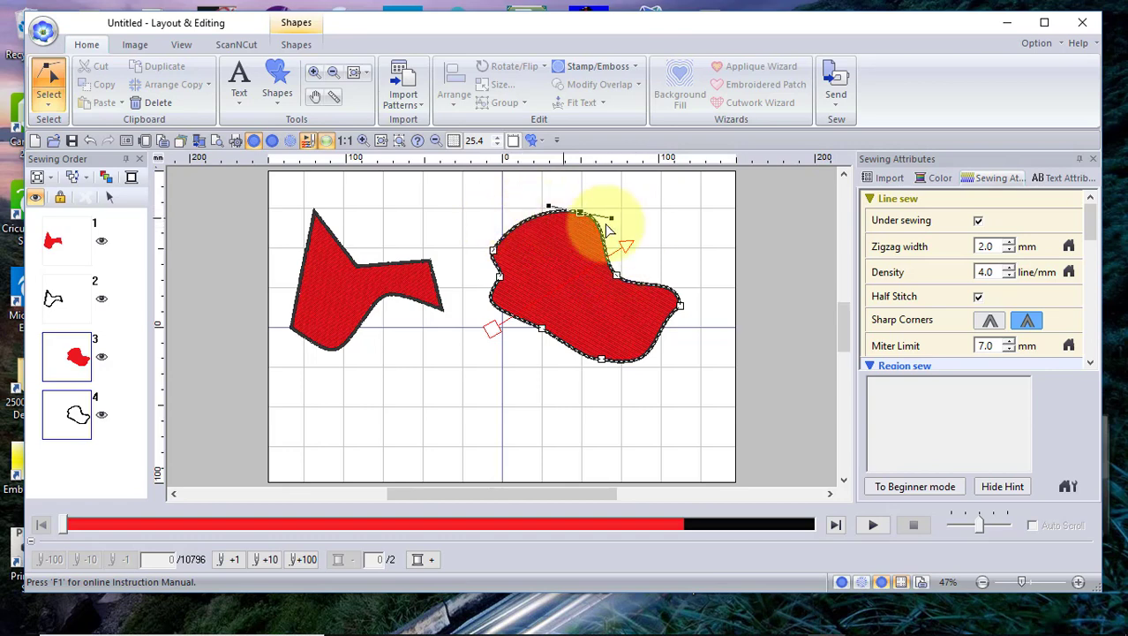
Step: Click around the canvas and bring up the Shapes gallery
click(510, 310)
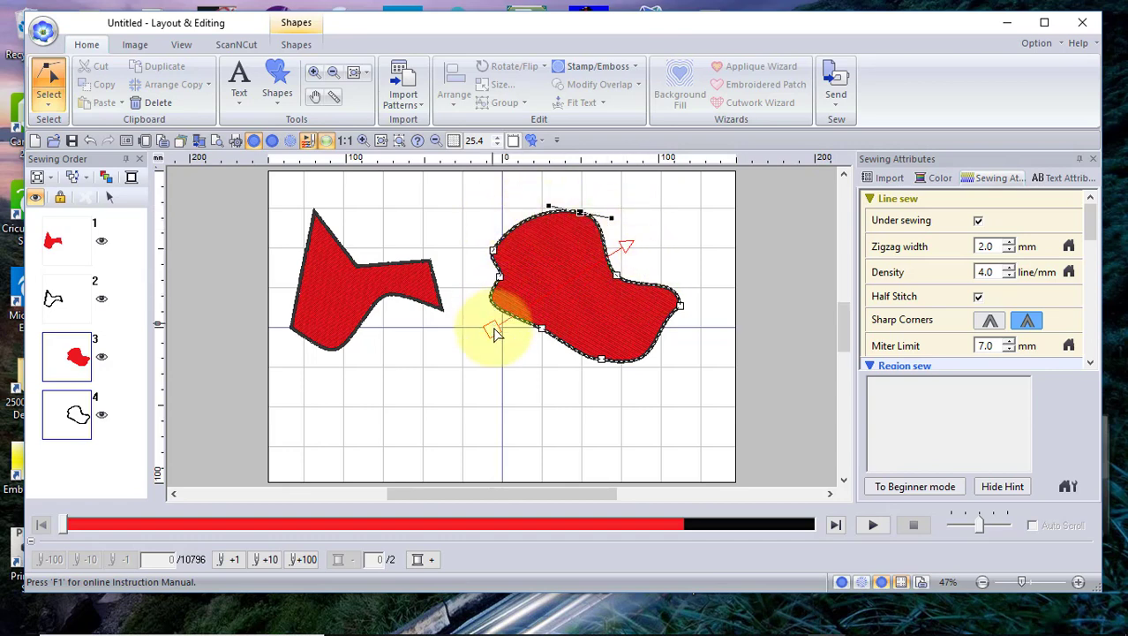
click(579, 302)
click(501, 304)
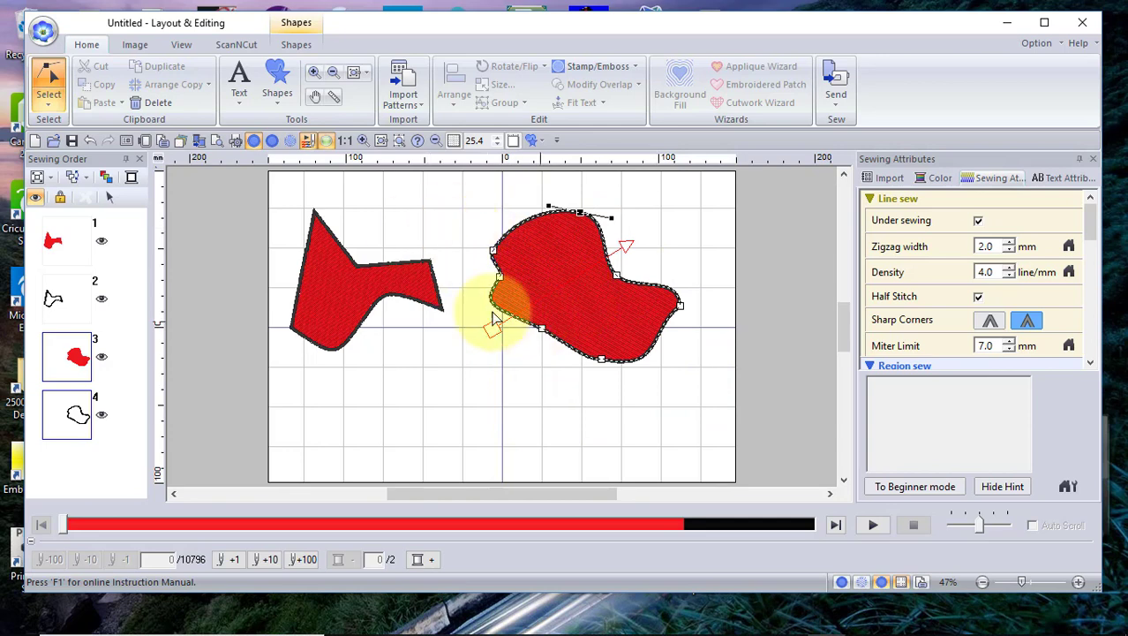
click(355, 256)
click(580, 315)
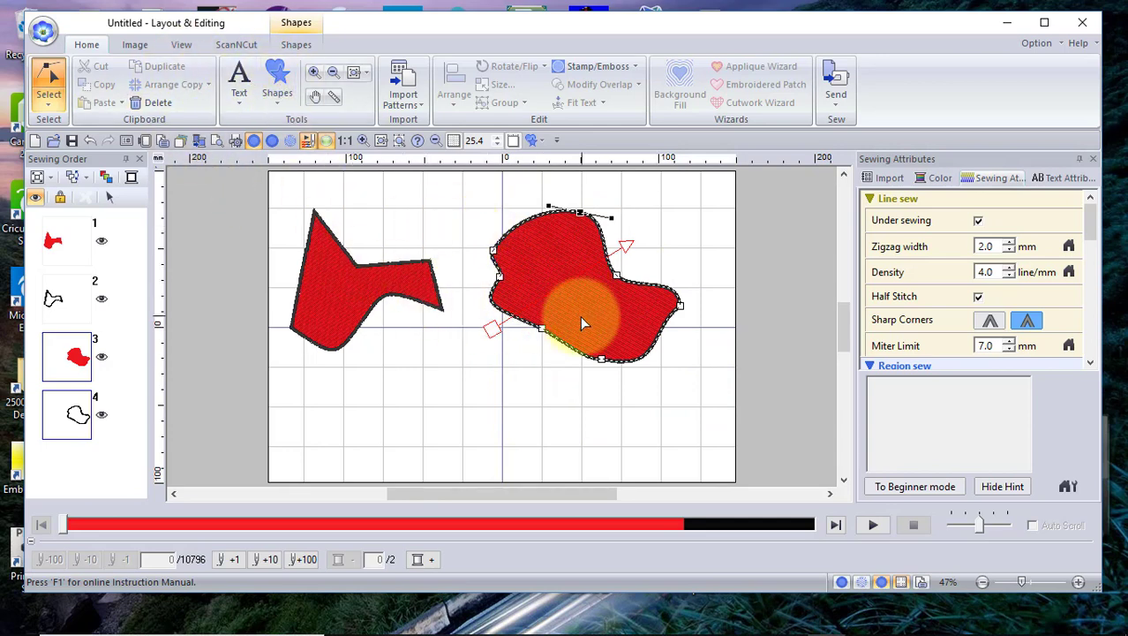
click(425, 266)
click(275, 78)
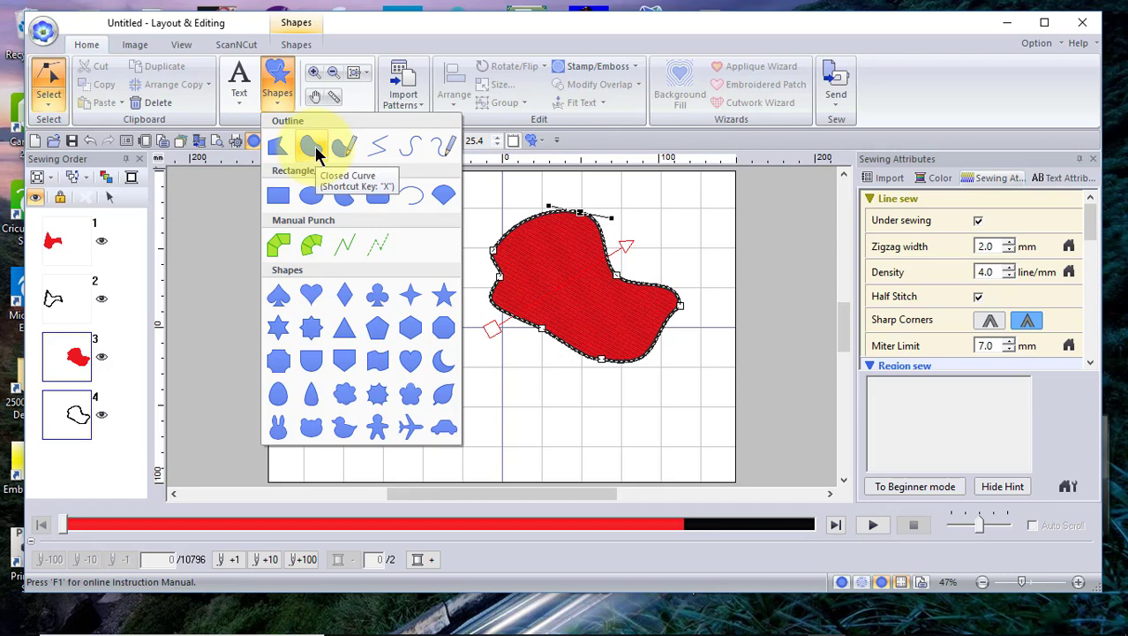
Step: Start a new design without saving the old one, then reopen the Shapes gallery
click(248, 221)
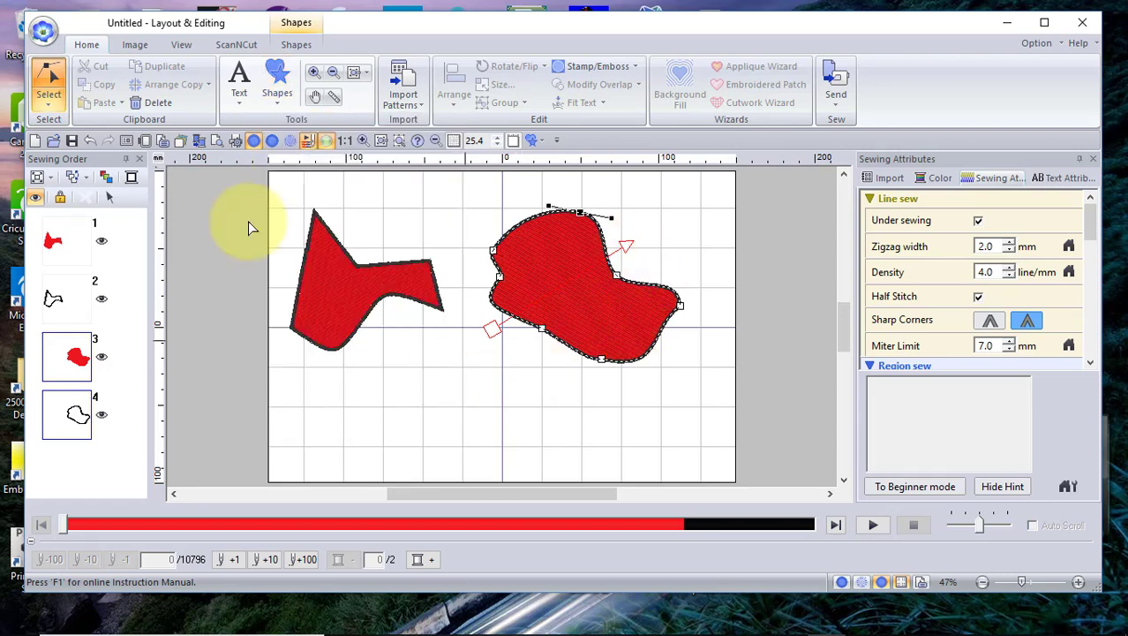
click(42, 32)
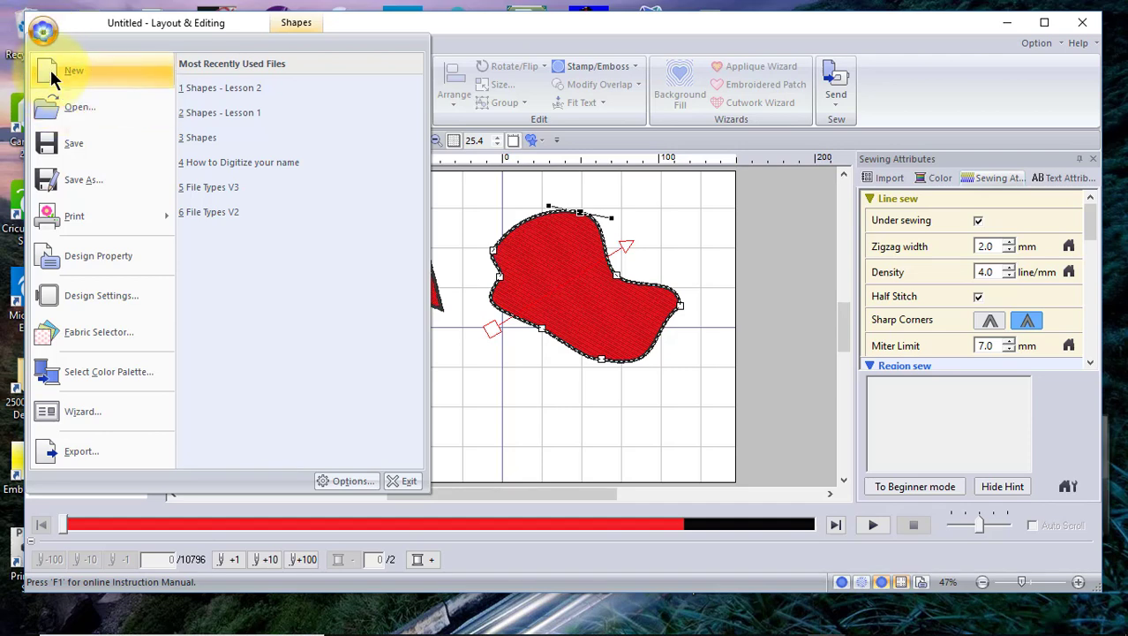
click(516, 329)
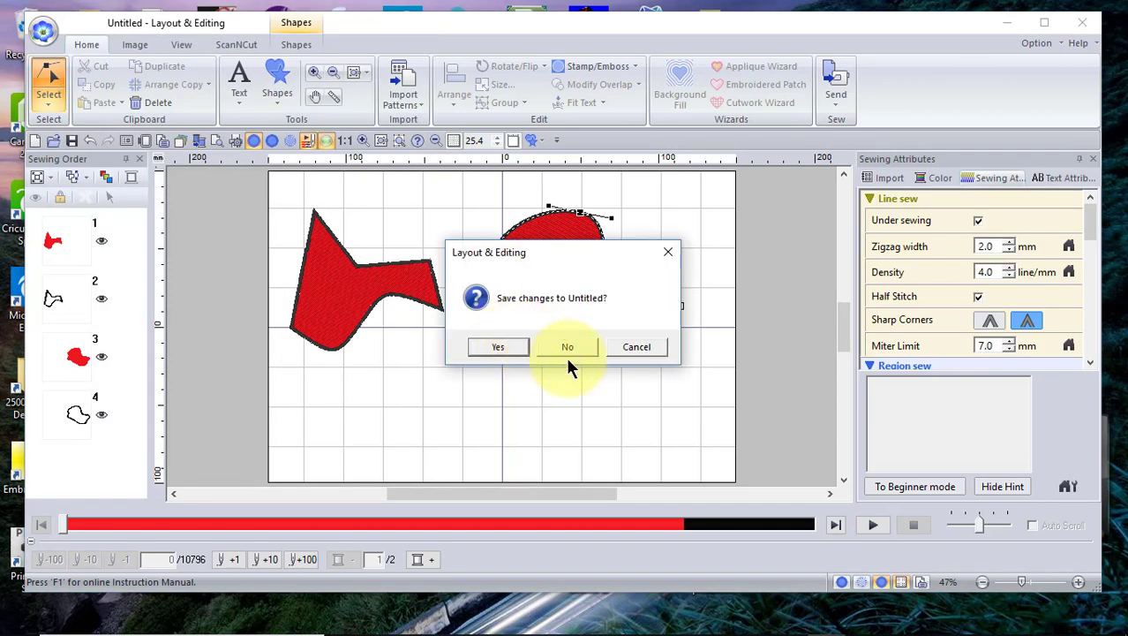
click(570, 344)
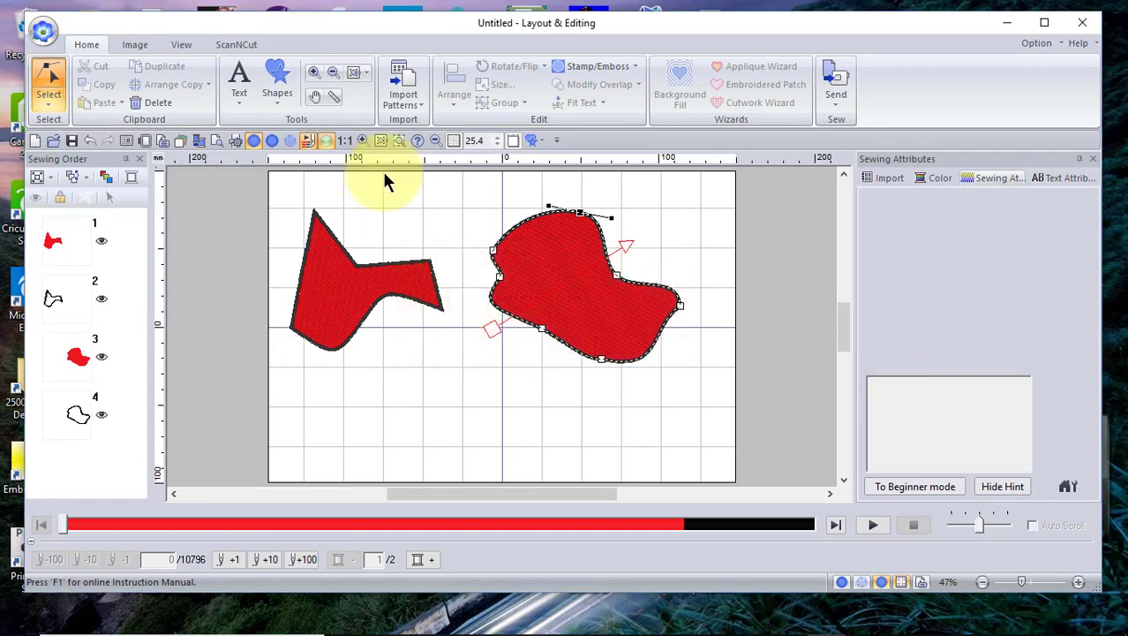
click(284, 78)
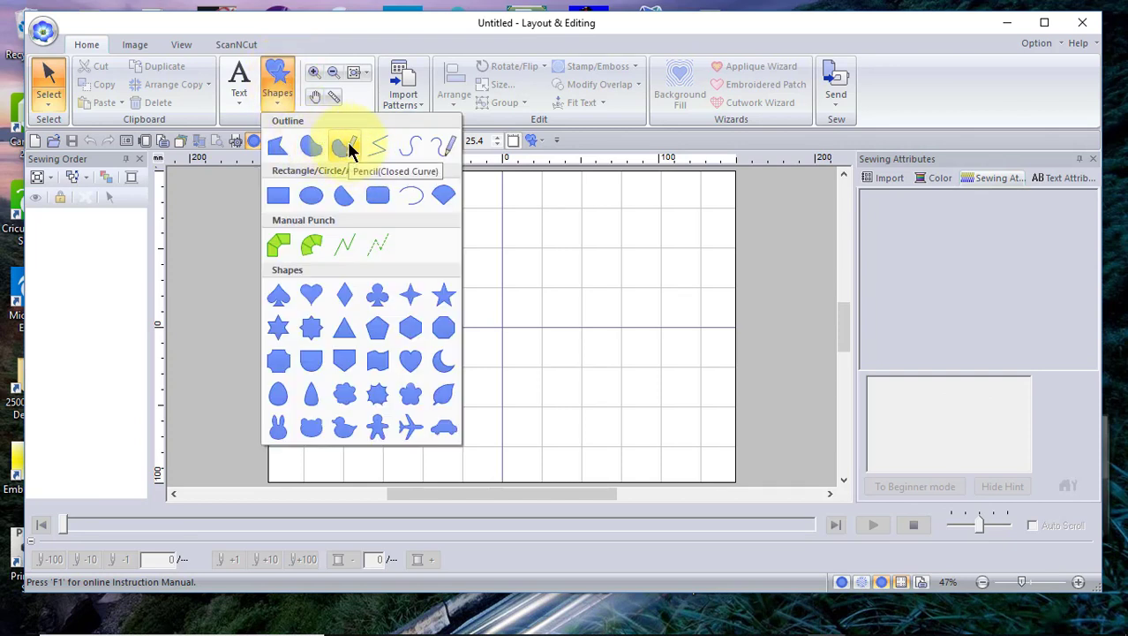
Step: Draw a freehand closed loop with the Pencil (Closed Curve) tool
click(347, 147)
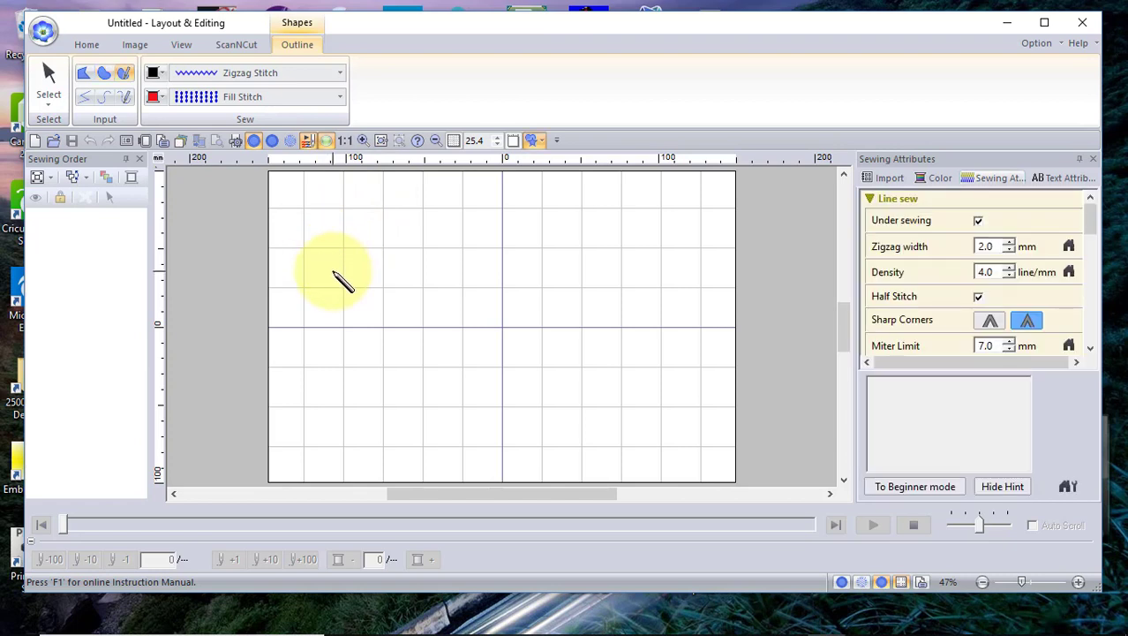
mouse_move(334, 272)
mouse_down()
mouse_move(335, 223)
mouse_move(355, 213)
mouse_move(403, 229)
mouse_move(425, 271)
mouse_move(474, 265)
mouse_move(488, 287)
mouse_move(481, 311)
mouse_move(530, 333)
mouse_move(539, 368)
mouse_move(496, 399)
mouse_move(446, 389)
mouse_move(437, 347)
mouse_move(403, 315)
mouse_move(329, 322)
mouse_move(332, 272)
mouse_up()
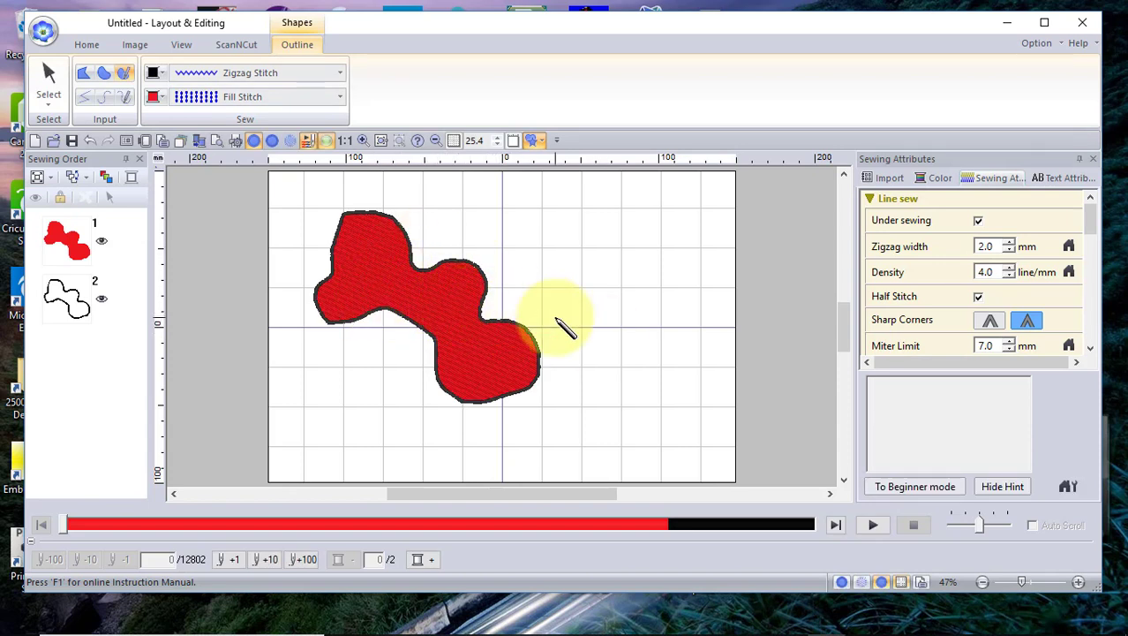
Step: Select the red wavy freehand shape
click(53, 80)
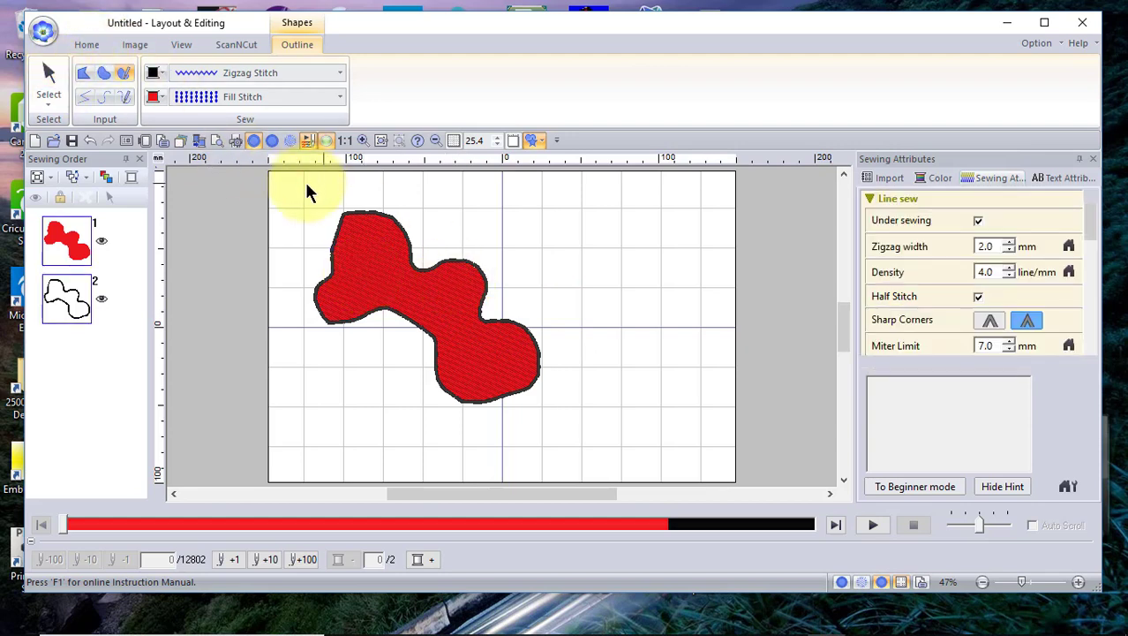
click(595, 452)
click(337, 314)
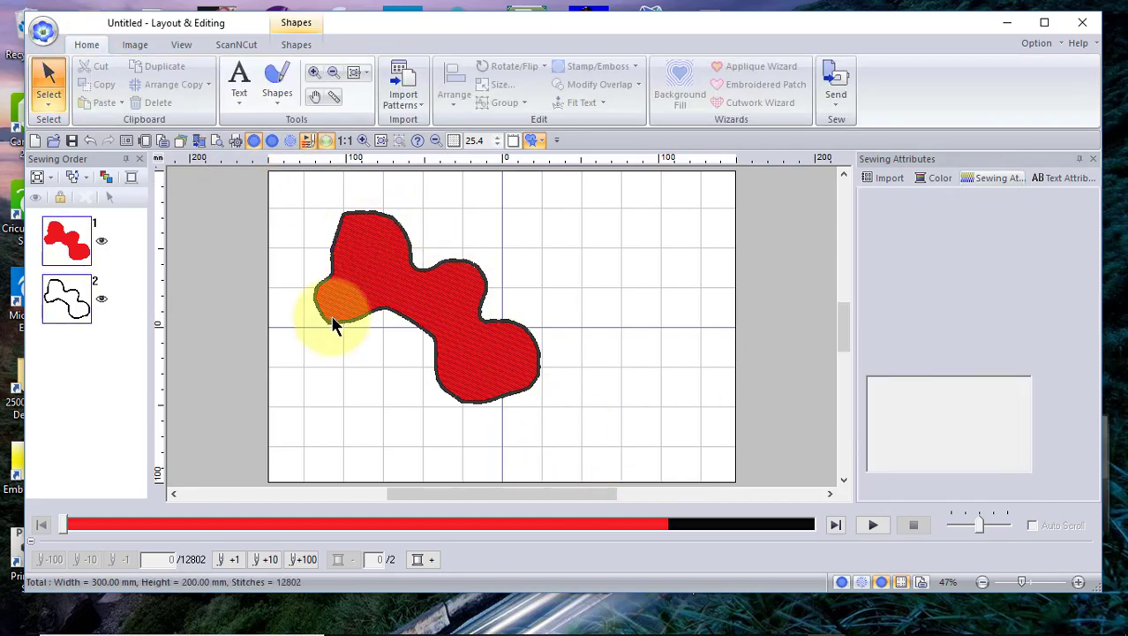
Step: Switch to point editing and delete a point on the shape's right side
click(46, 86)
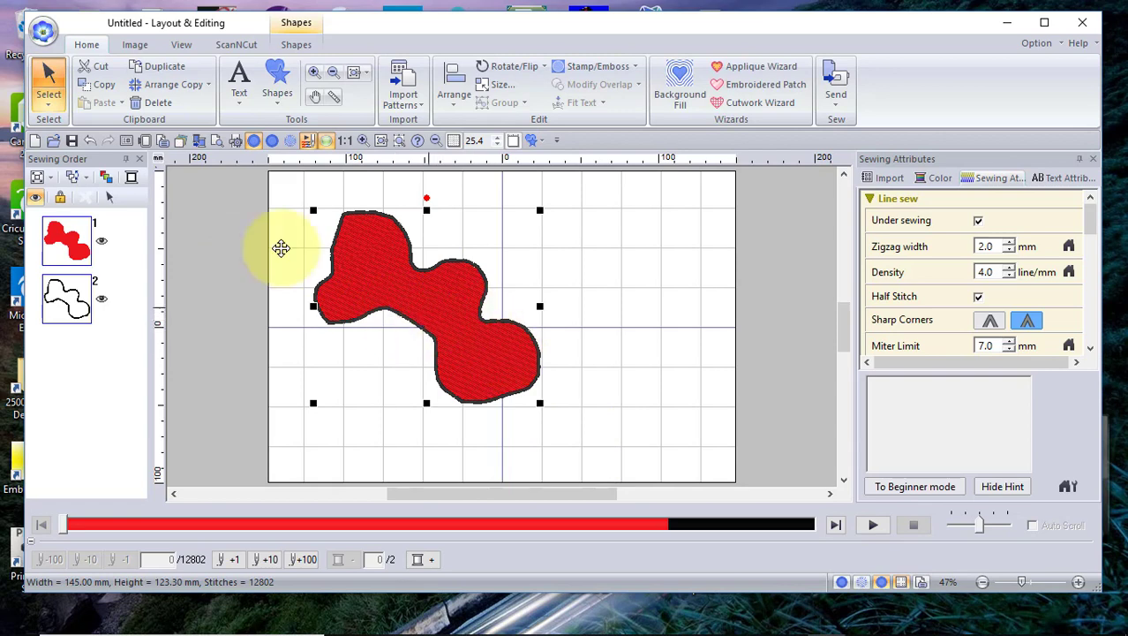
click(49, 104)
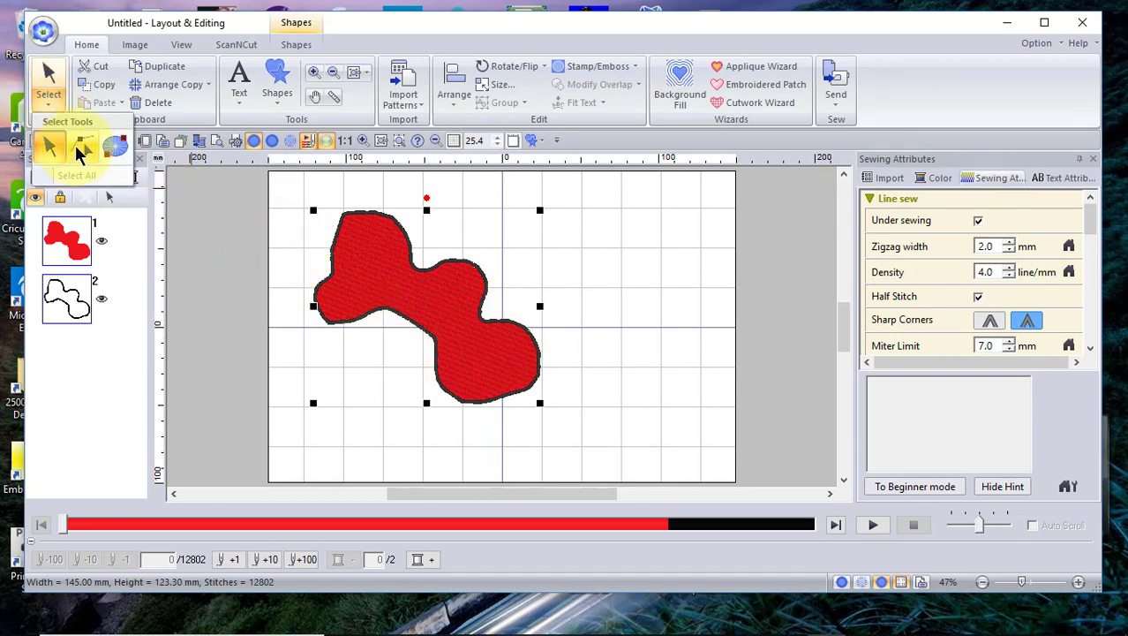
click(76, 145)
click(457, 303)
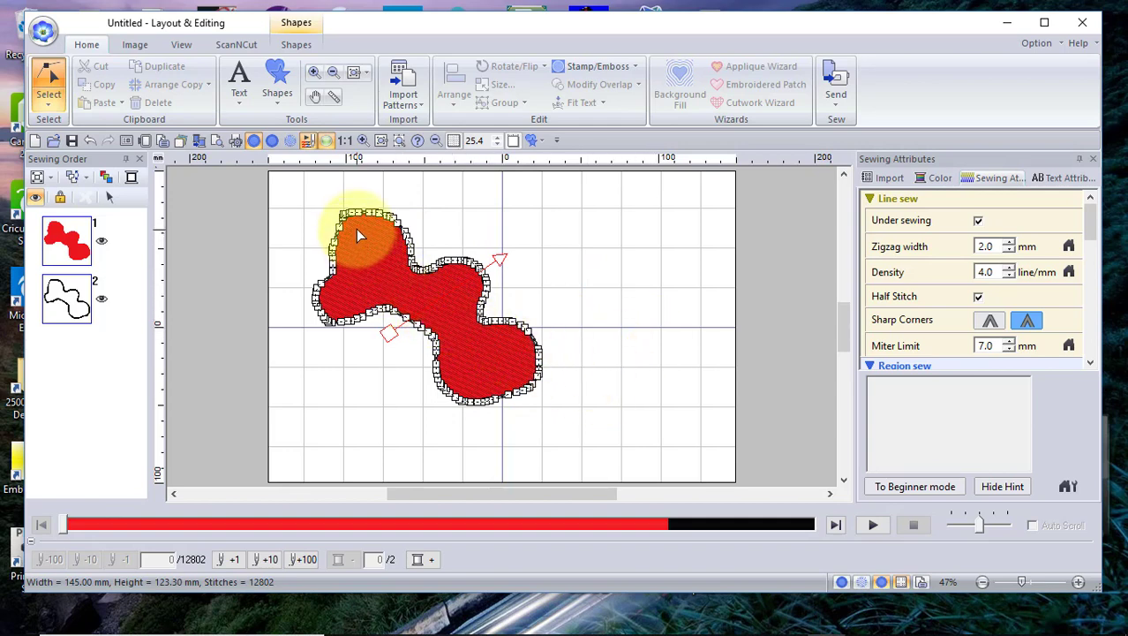
right_click(511, 322)
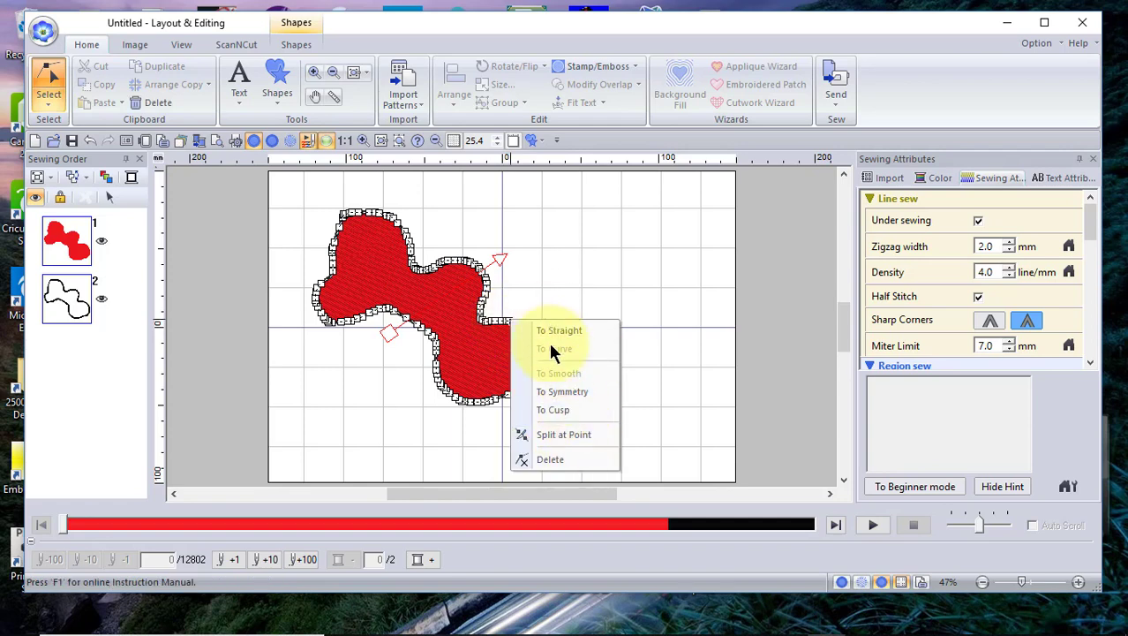
click(566, 456)
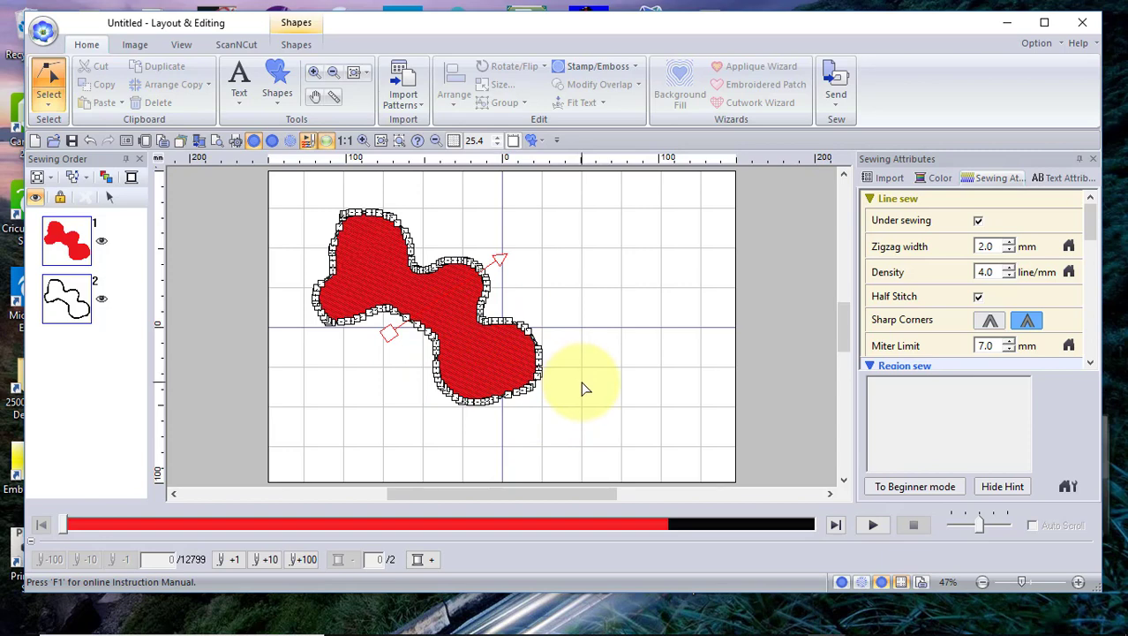
Step: Start a new design, discarding the red blob unsaved, and open the Shapes gallery
click(43, 31)
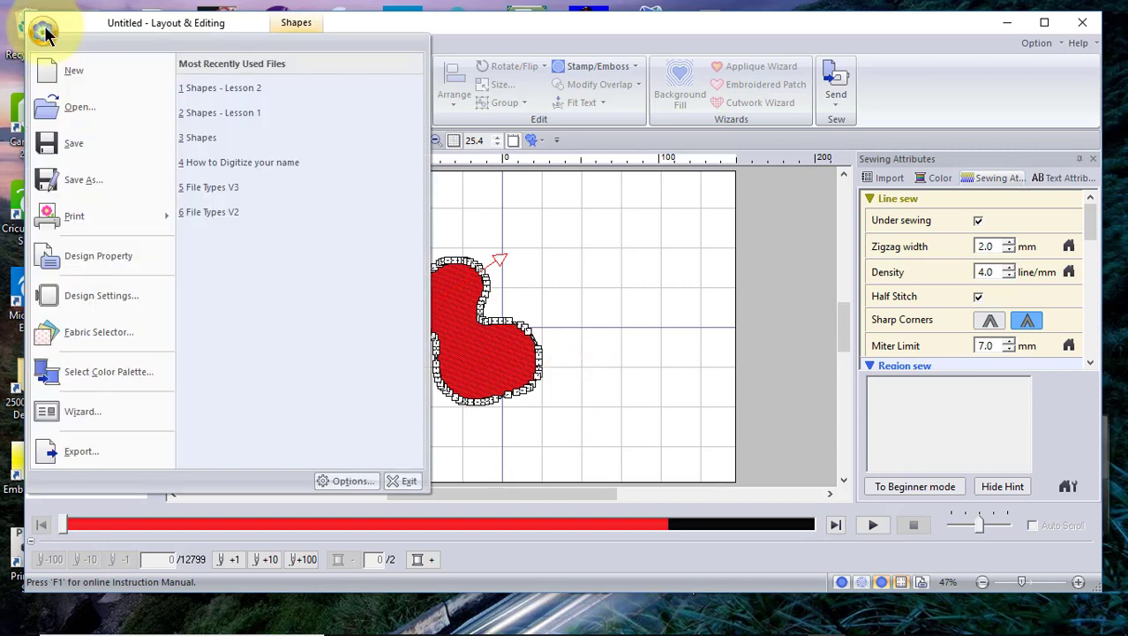
click(461, 259)
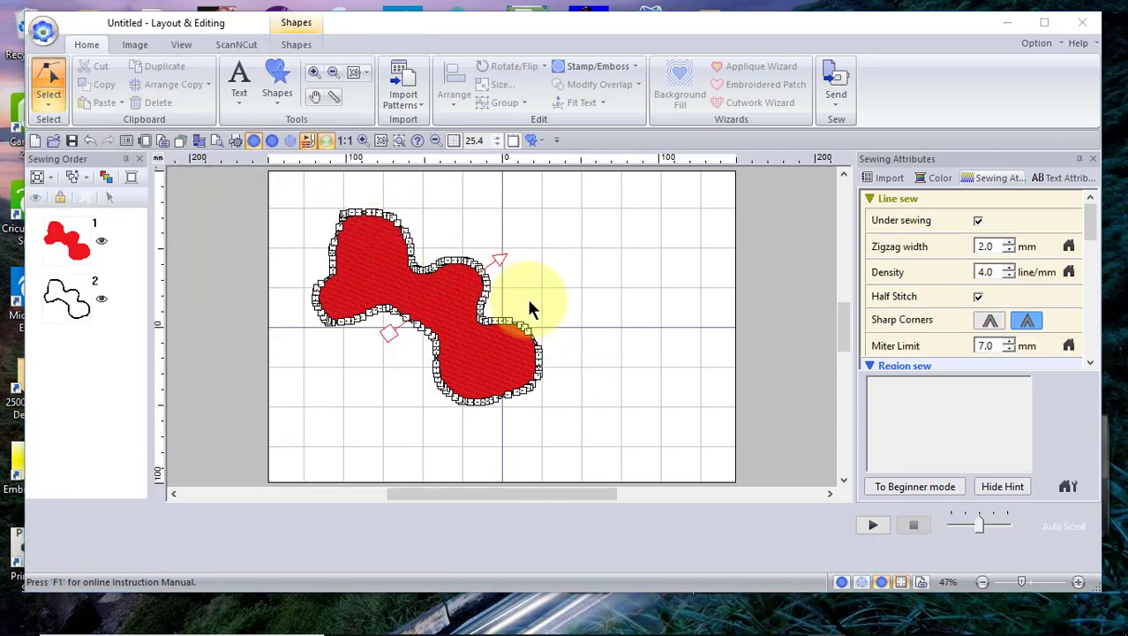
click(576, 347)
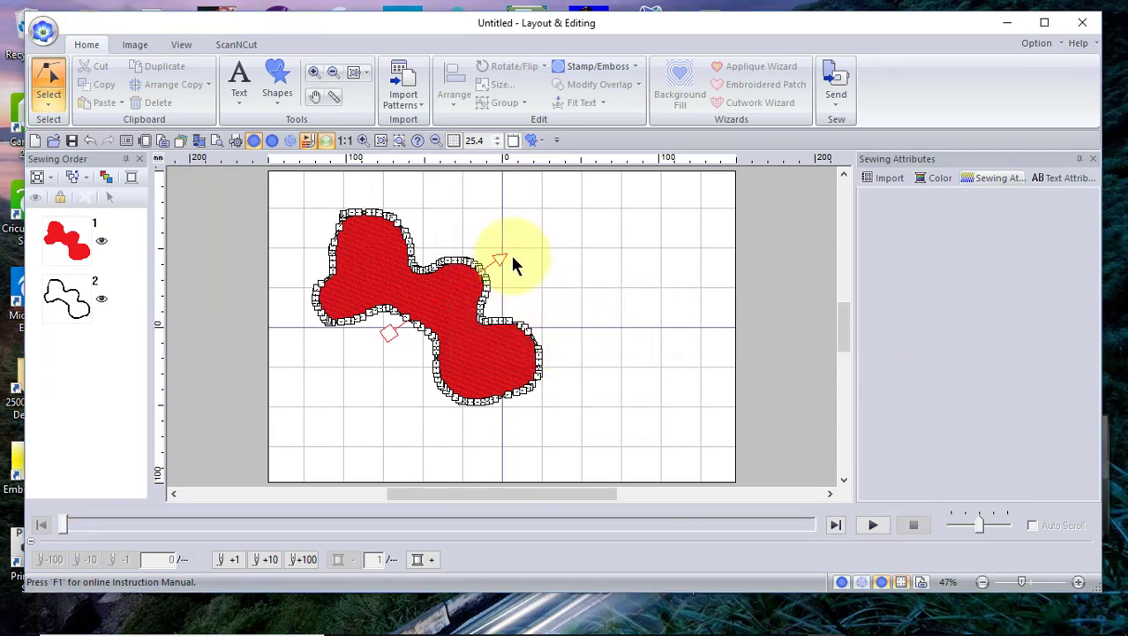
click(276, 81)
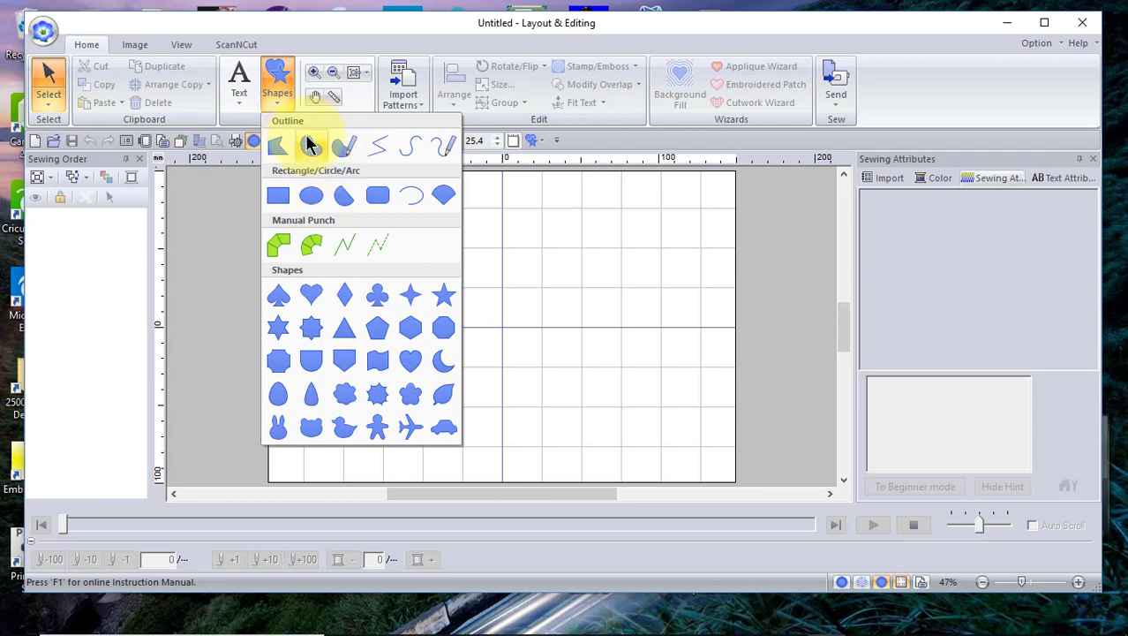
Step: Draw a seven-point open straight-line zigzag in zigzag stitch
click(380, 151)
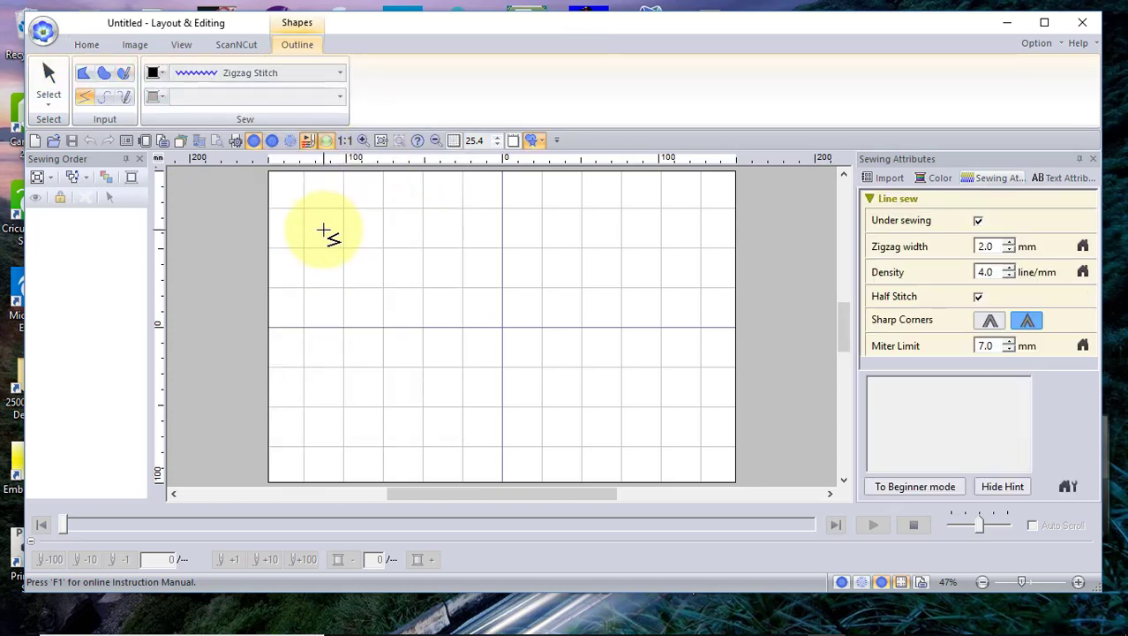
click(324, 232)
click(410, 255)
click(354, 314)
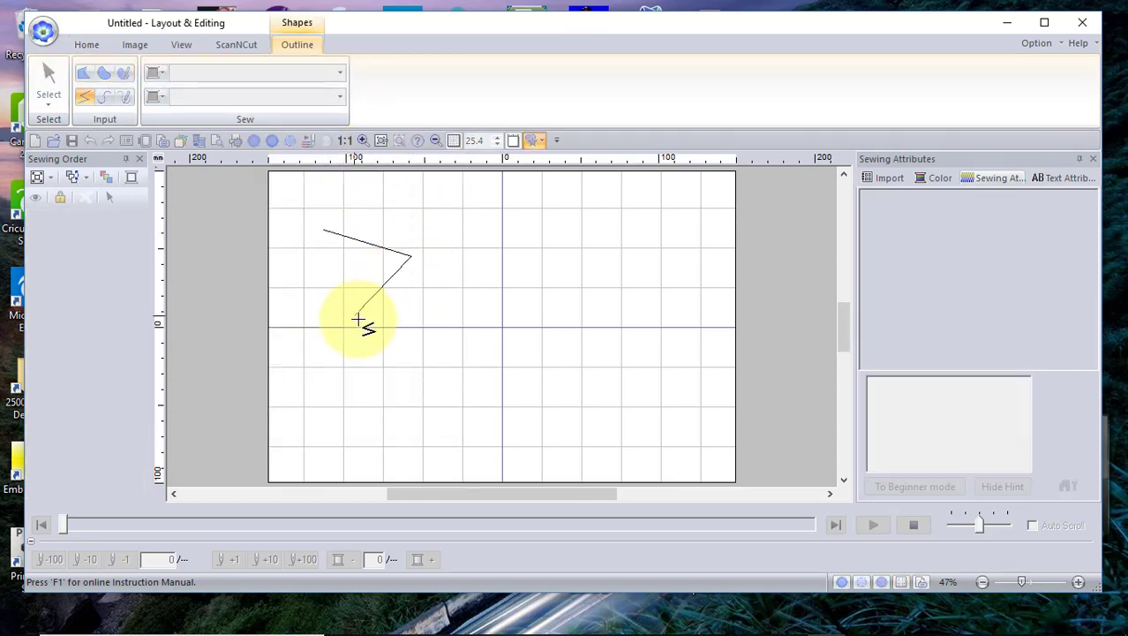
click(475, 363)
click(385, 422)
click(311, 391)
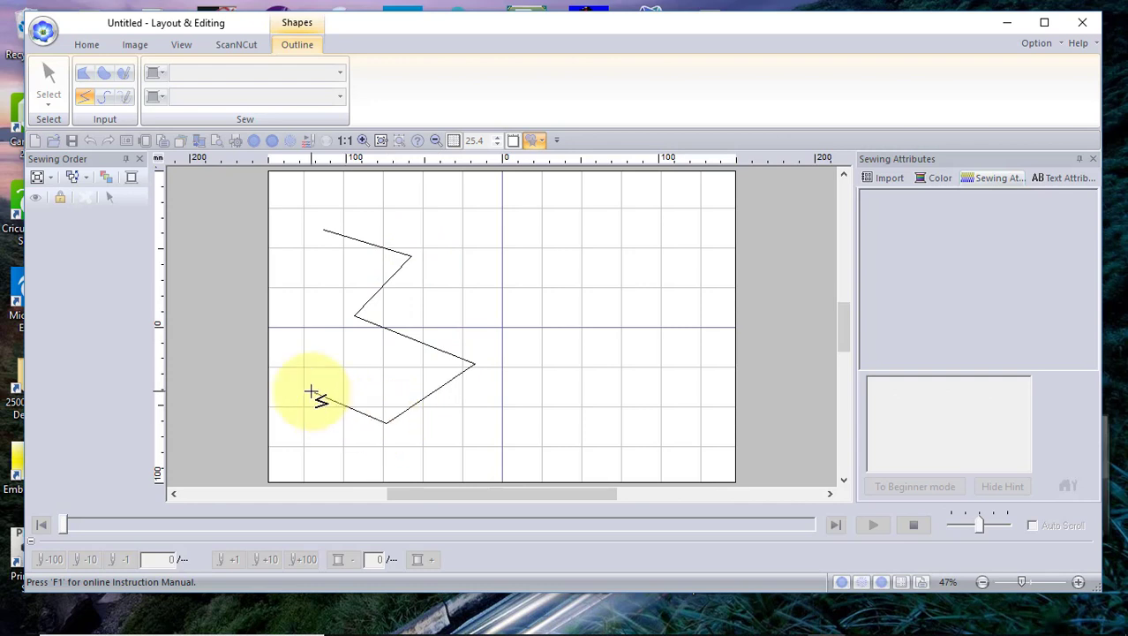
double_click(301, 315)
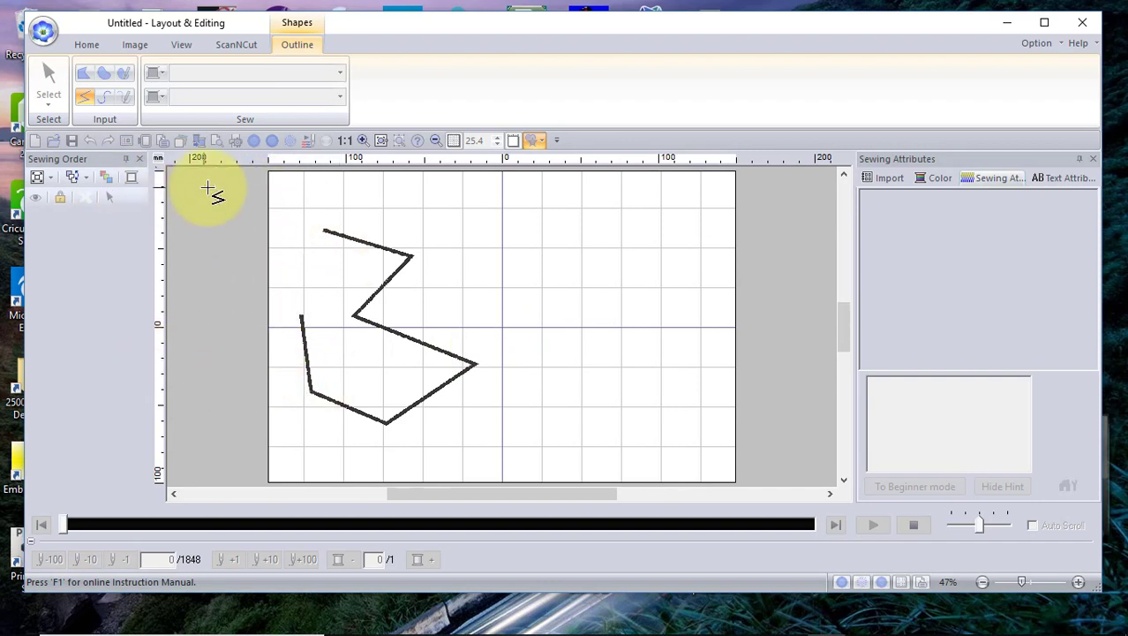
Step: Draw a second three-point straight line crossing the hoop's left edge (76.60 × 88.10 mm)
click(226, 250)
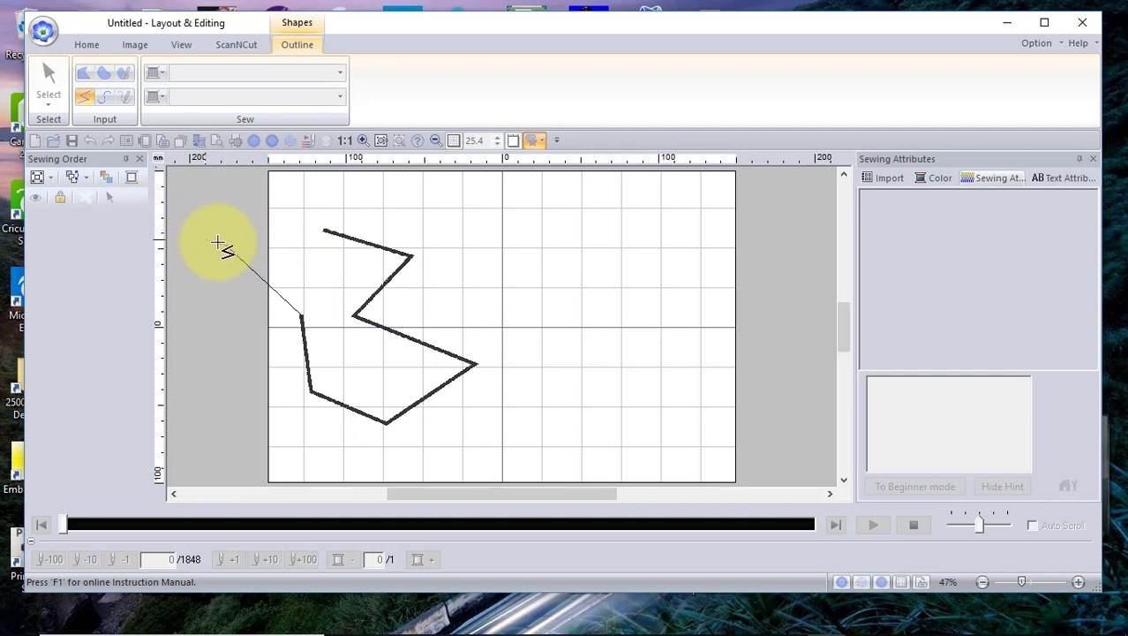
click(186, 338)
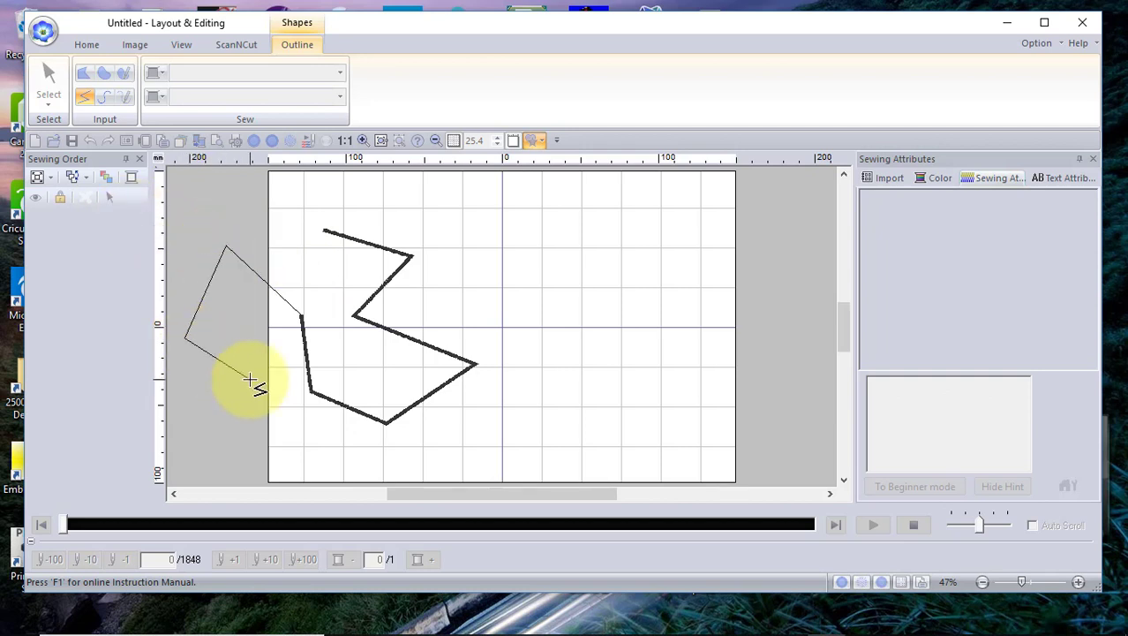
double_click(250, 380)
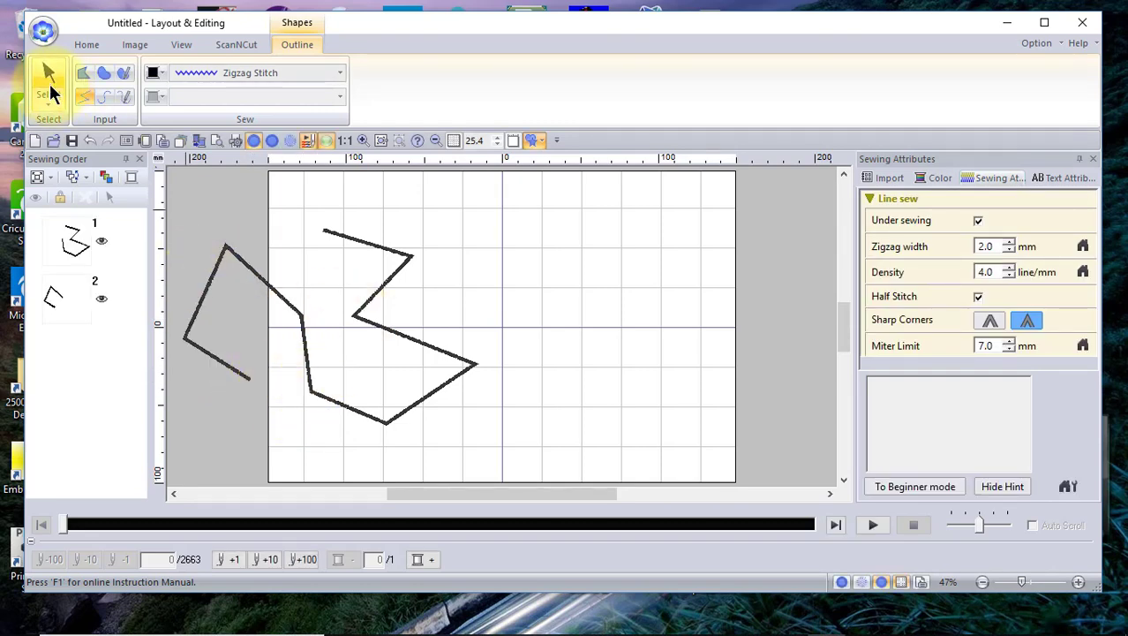
click(51, 88)
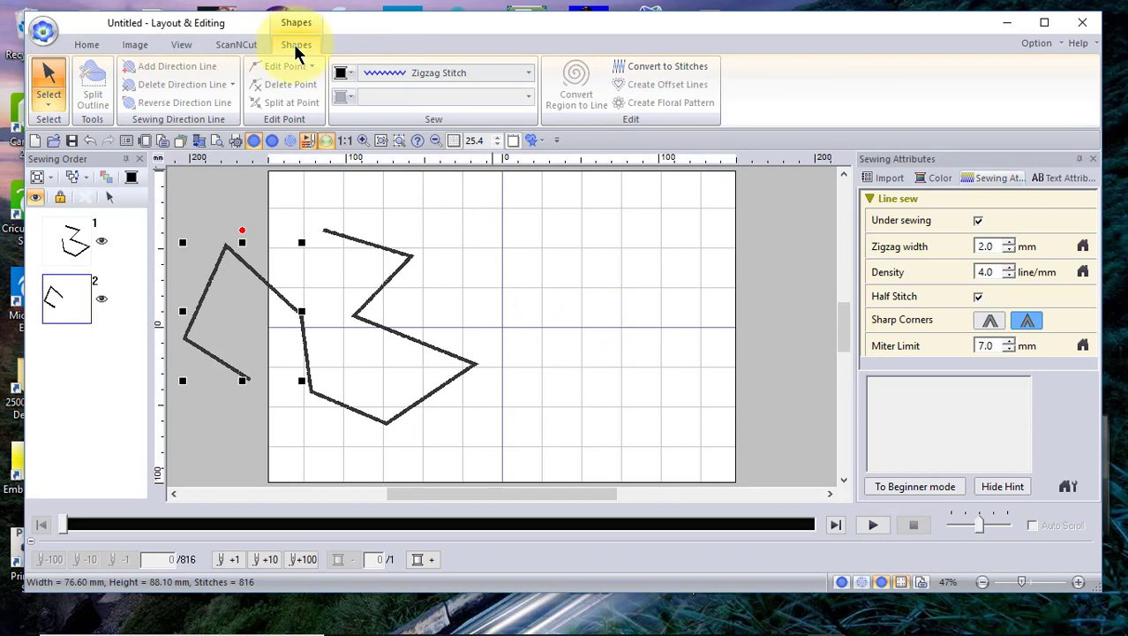
Step: Draw a four-point open straight zigzag at upper right, 105.20 × 102.50 mm, 1080 stitches
click(541, 144)
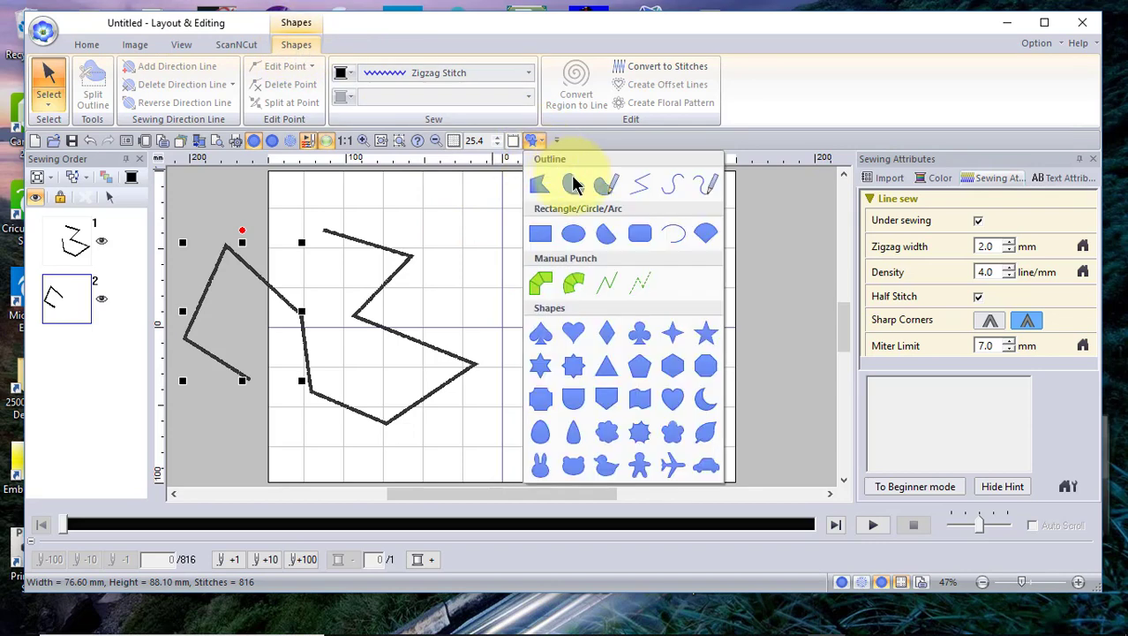
click(657, 183)
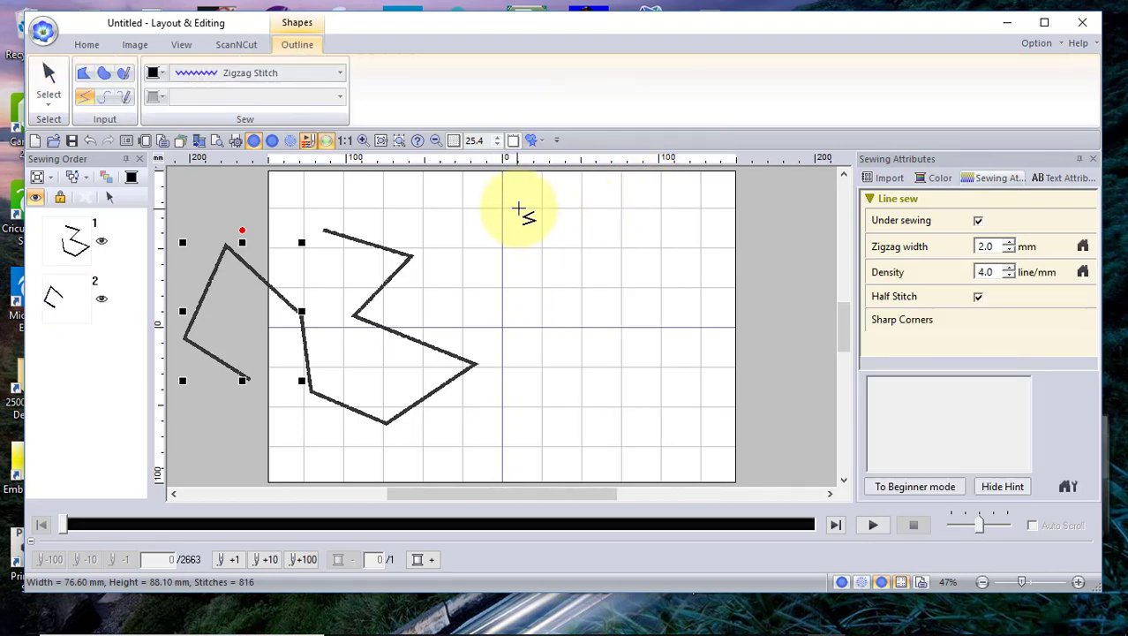
click(515, 209)
click(613, 259)
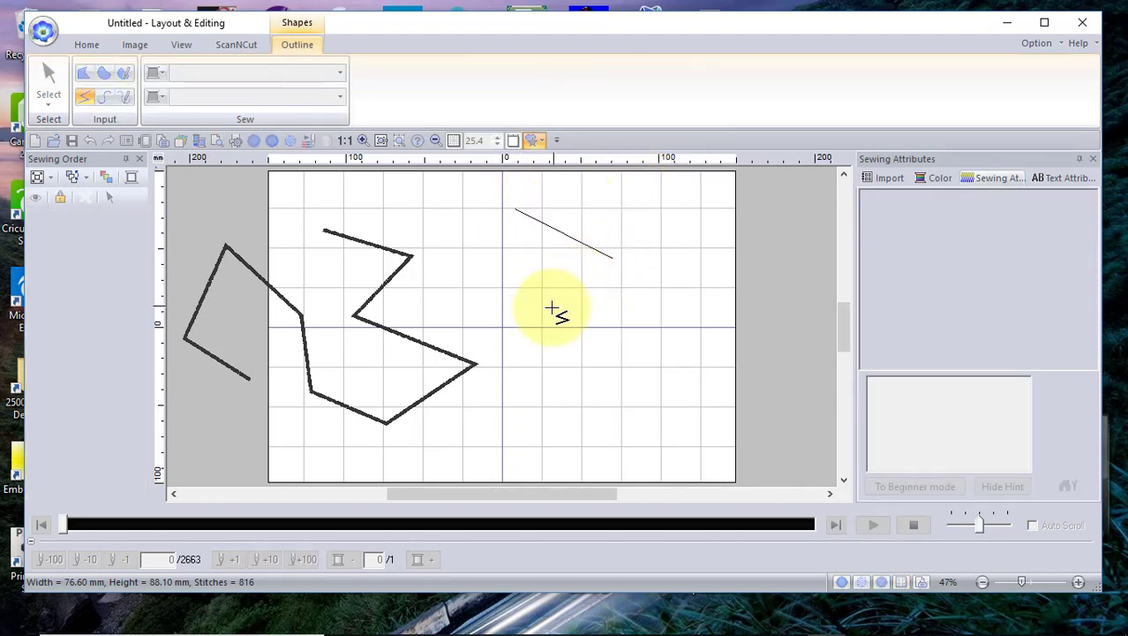
click(553, 307)
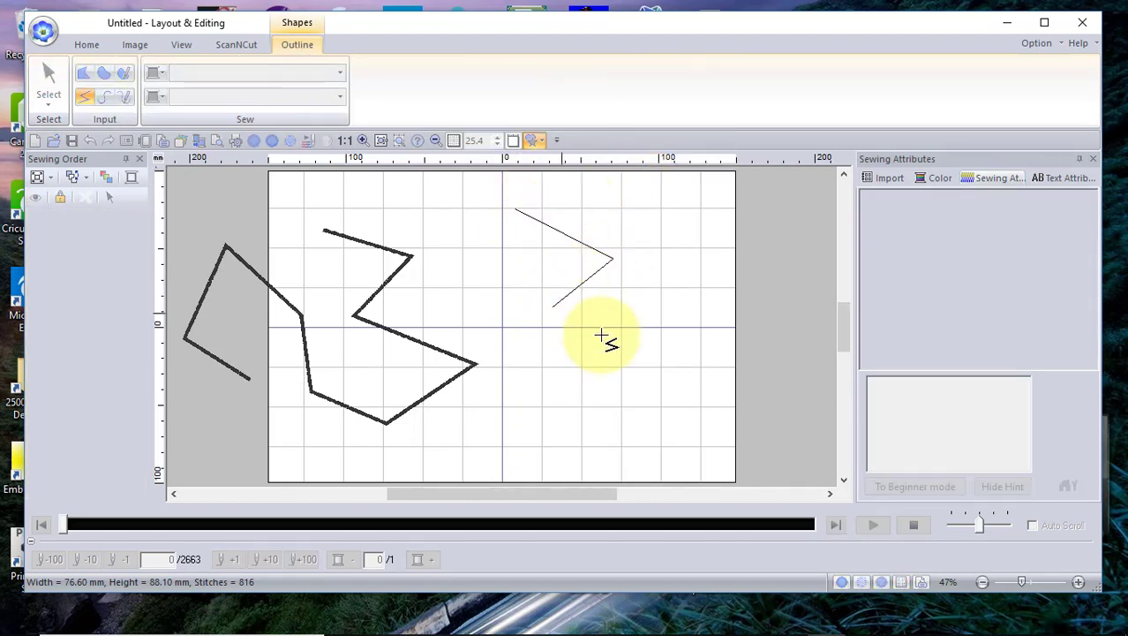
double_click(678, 366)
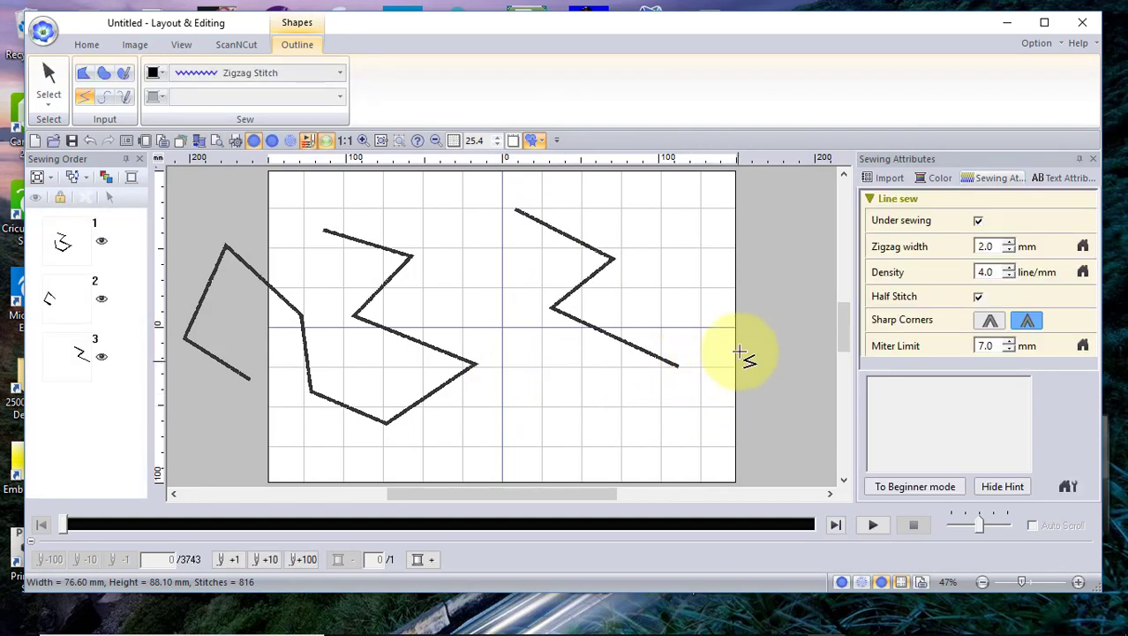
click(48, 102)
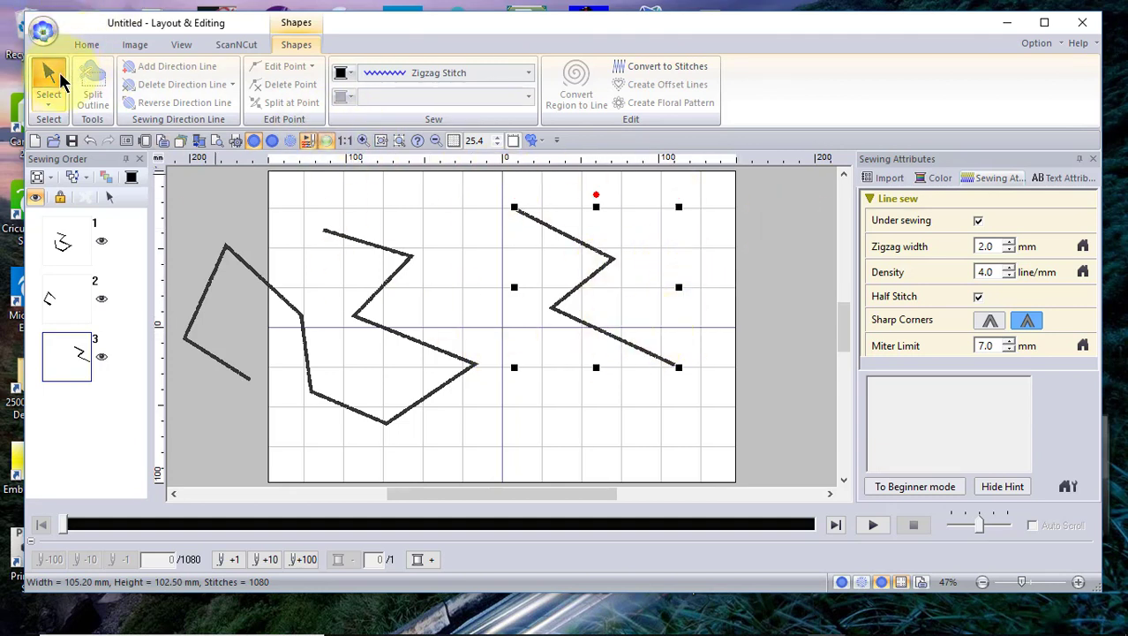
Step: Turn the third zigzag's upper vertex into a rounded curve, then choose to open another design
click(48, 107)
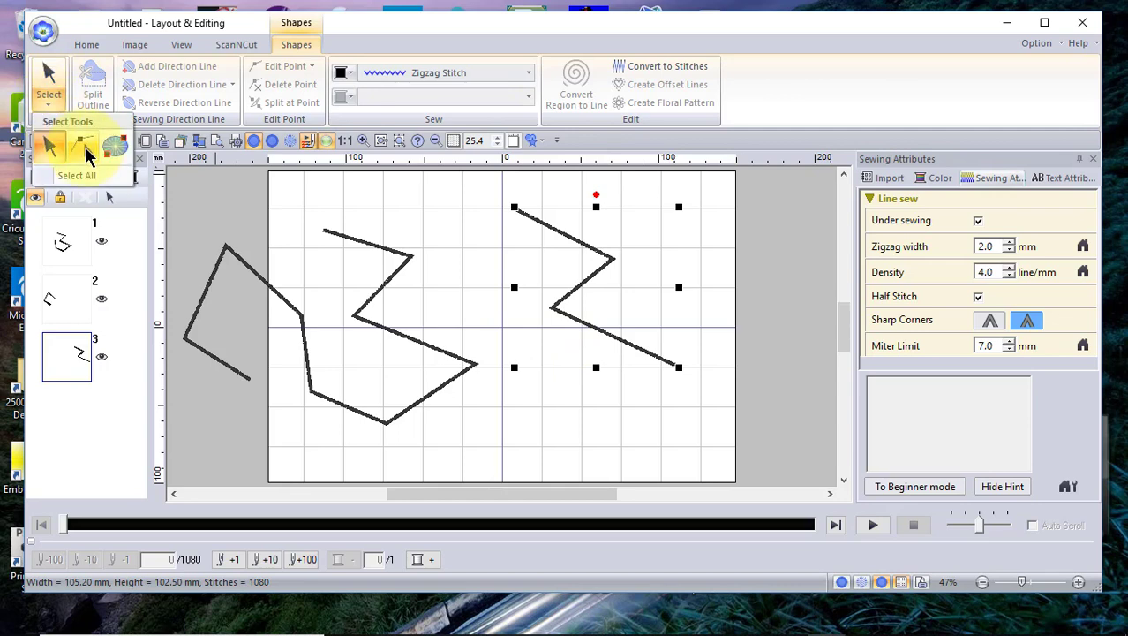
click(82, 147)
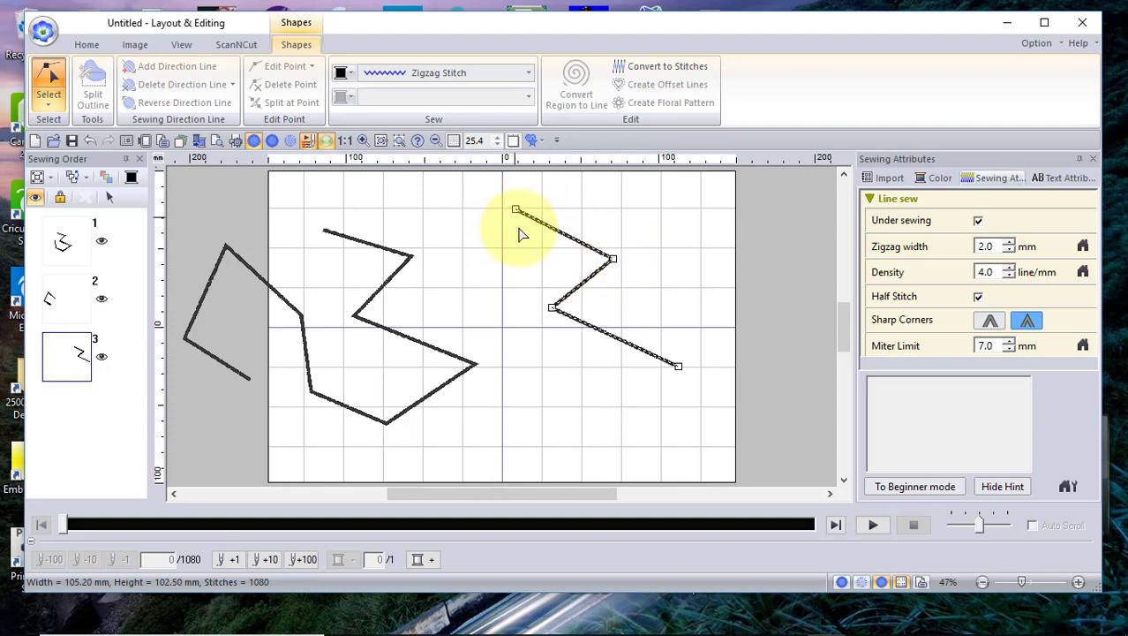
right_click(613, 260)
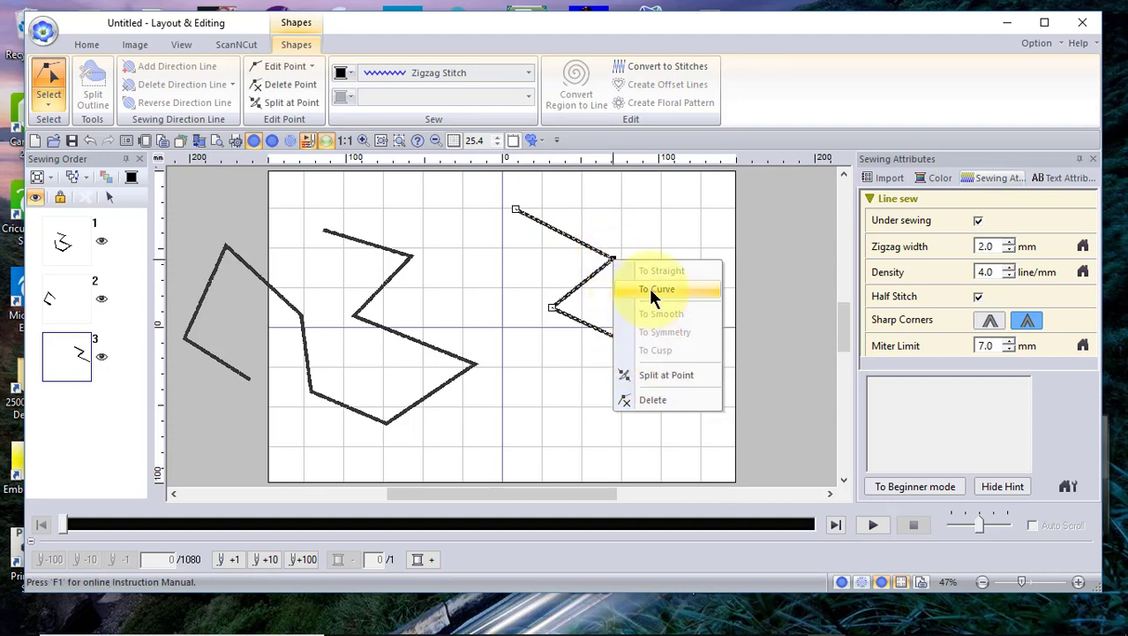
click(653, 290)
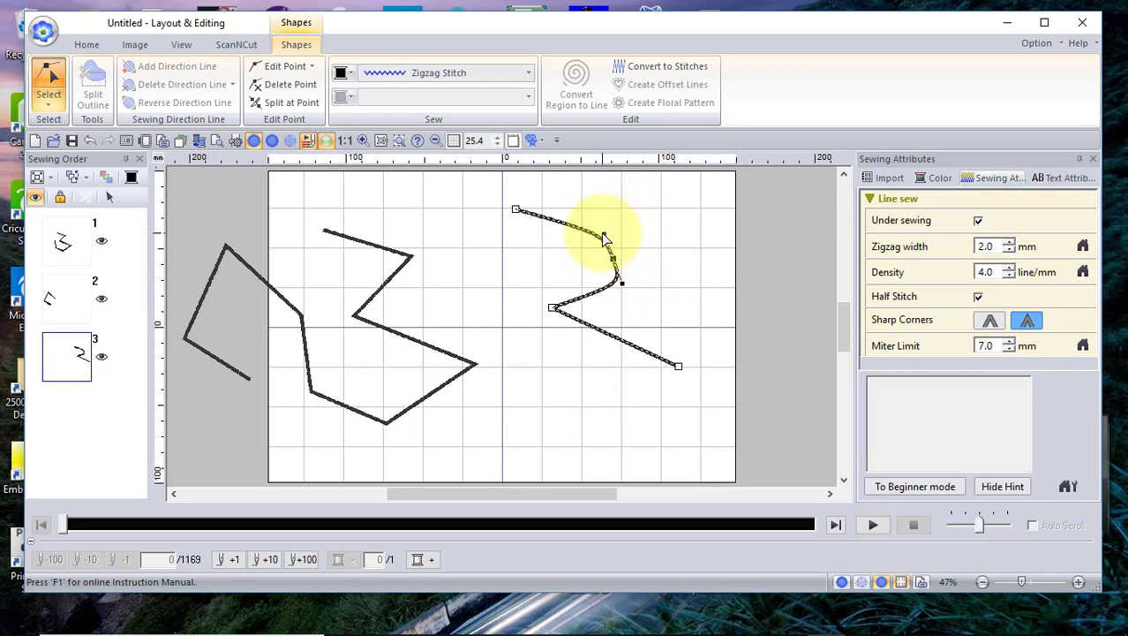
drag(613, 230, 608, 215)
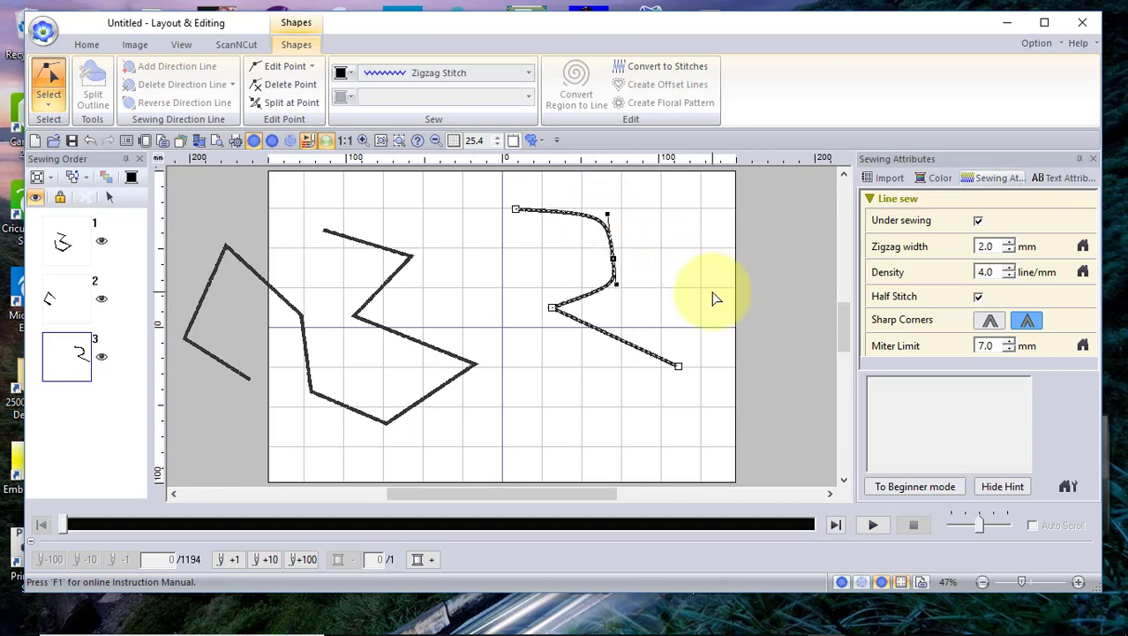
click(45, 33)
click(151, 110)
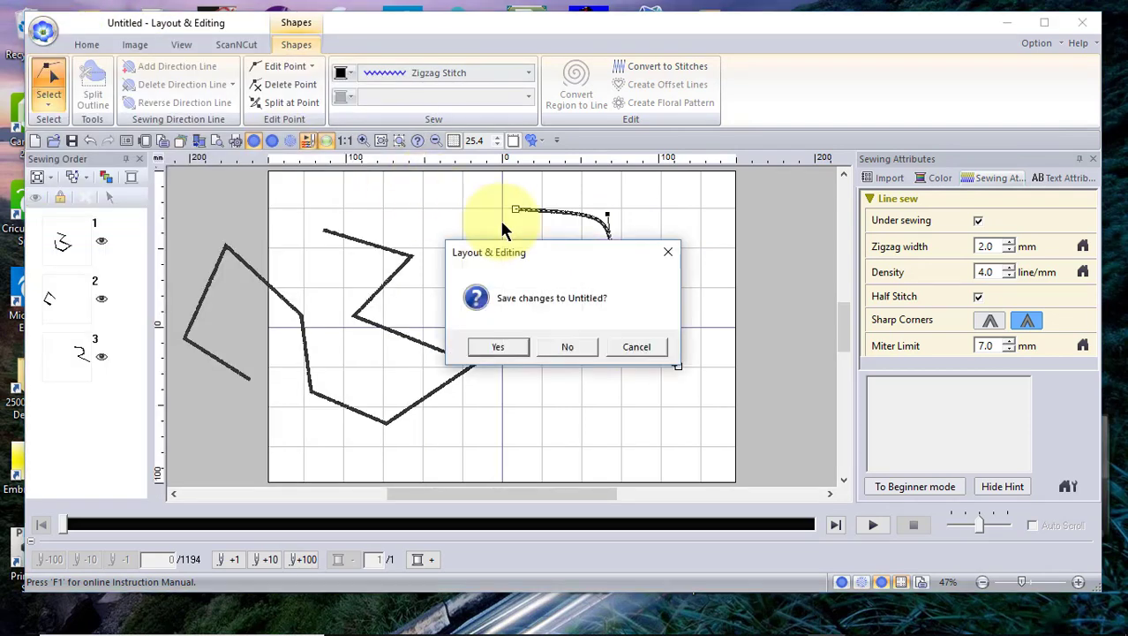
Step: Discard unsaved changes and draw a four-point S-shaped open curve in zigzag stitch
click(575, 351)
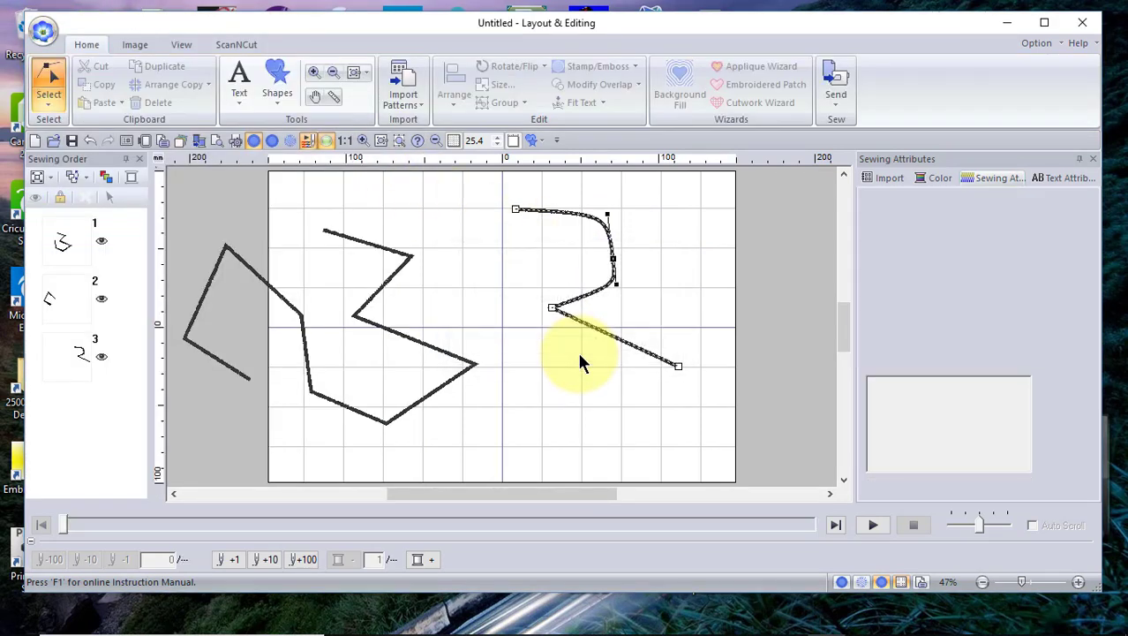
click(277, 81)
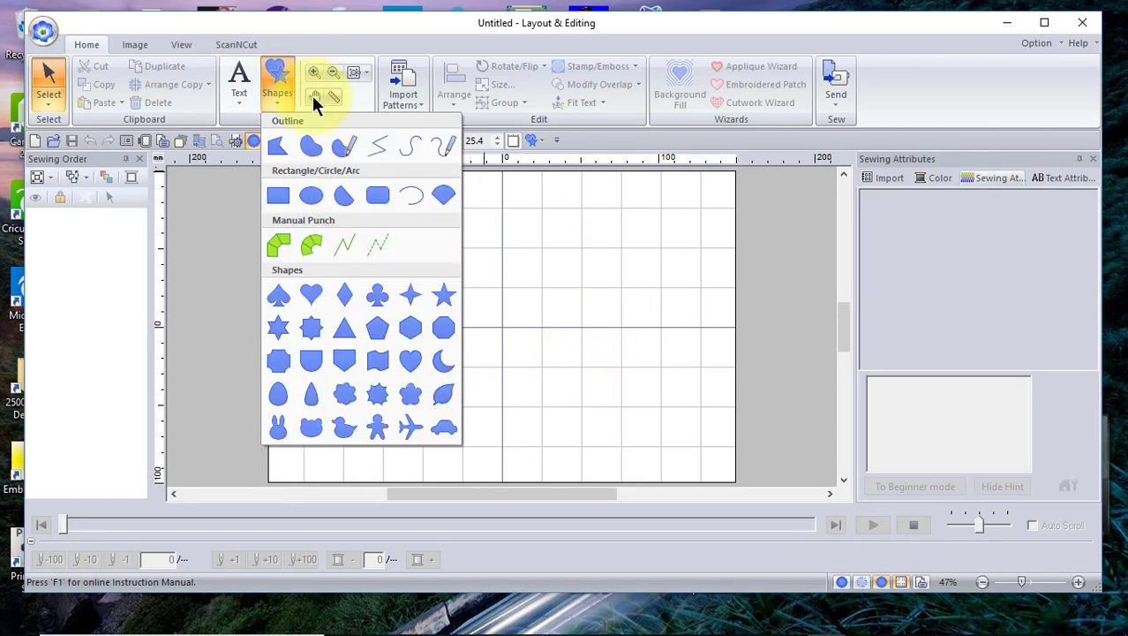
click(413, 152)
click(332, 235)
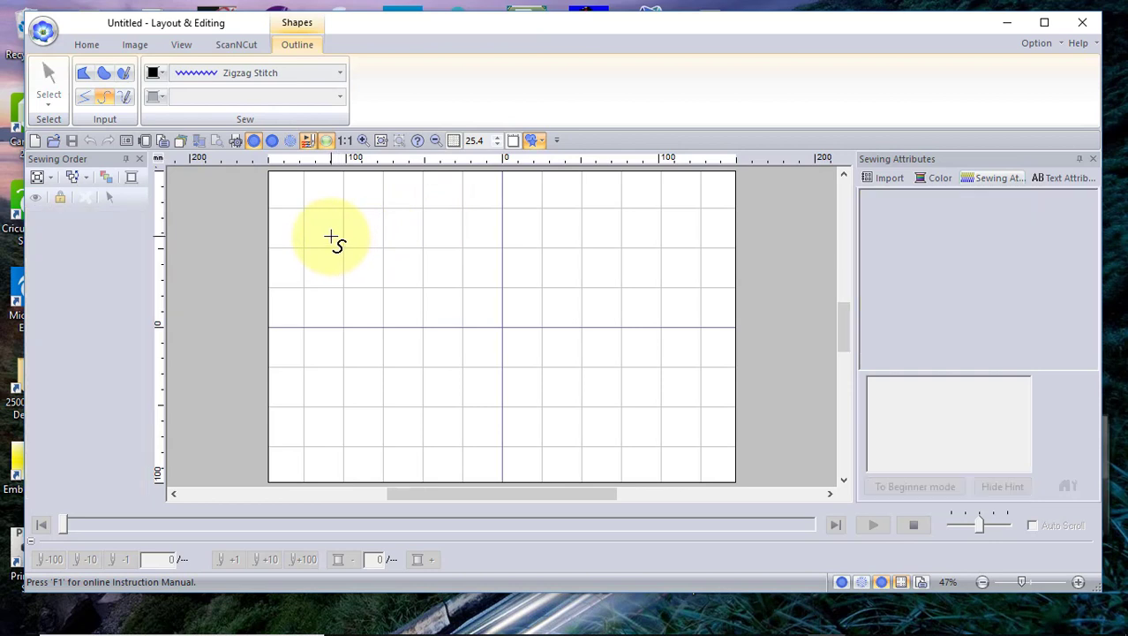
click(461, 263)
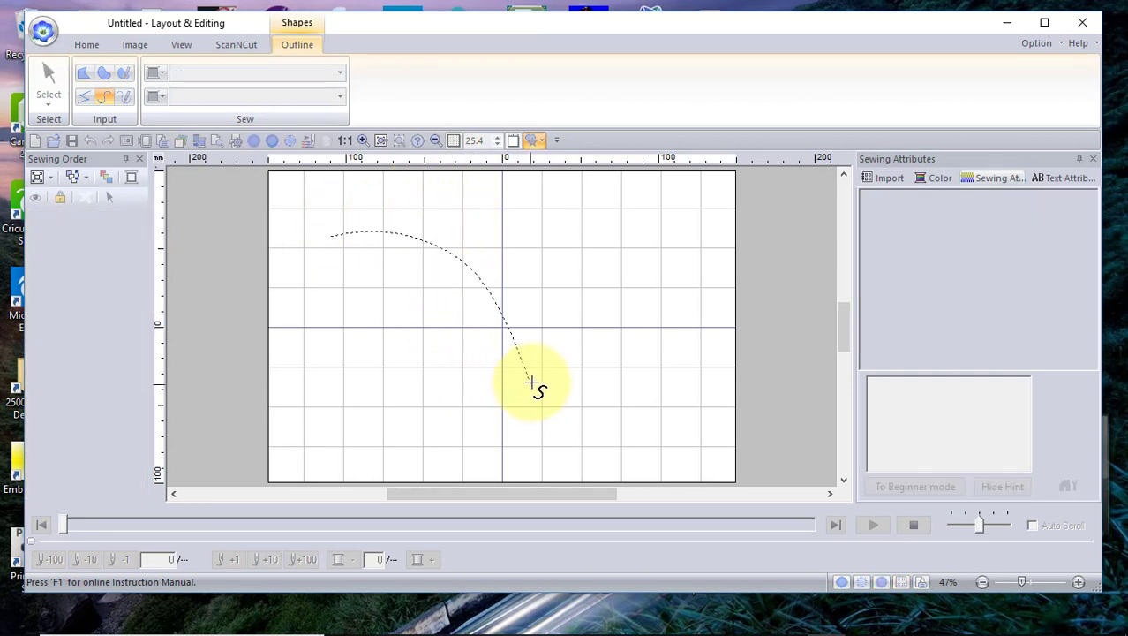
click(470, 378)
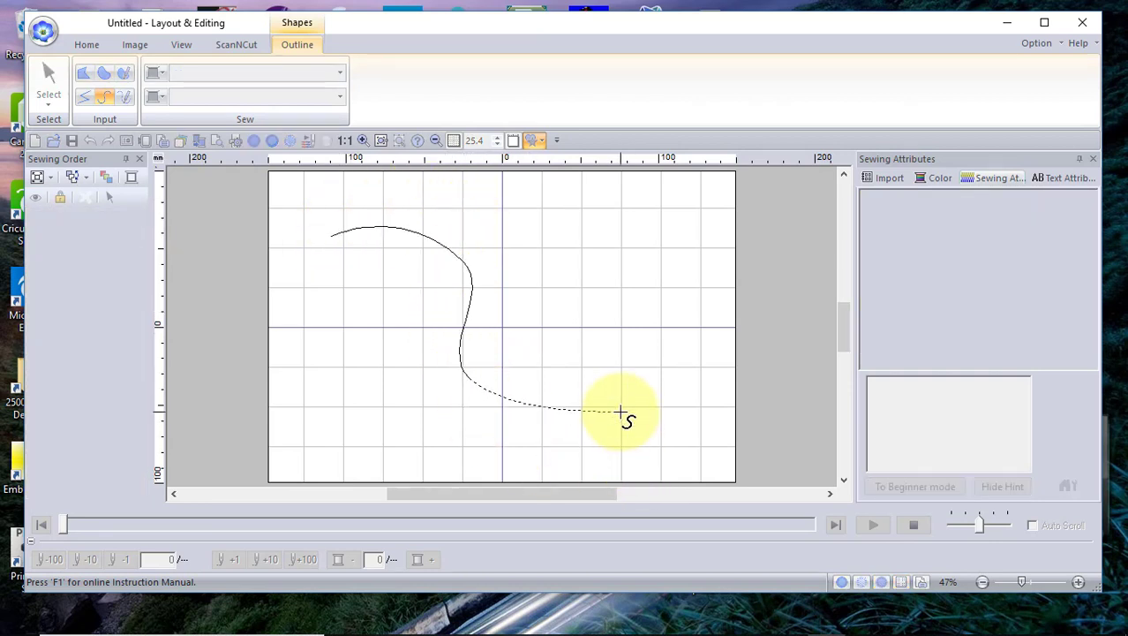
double_click(623, 334)
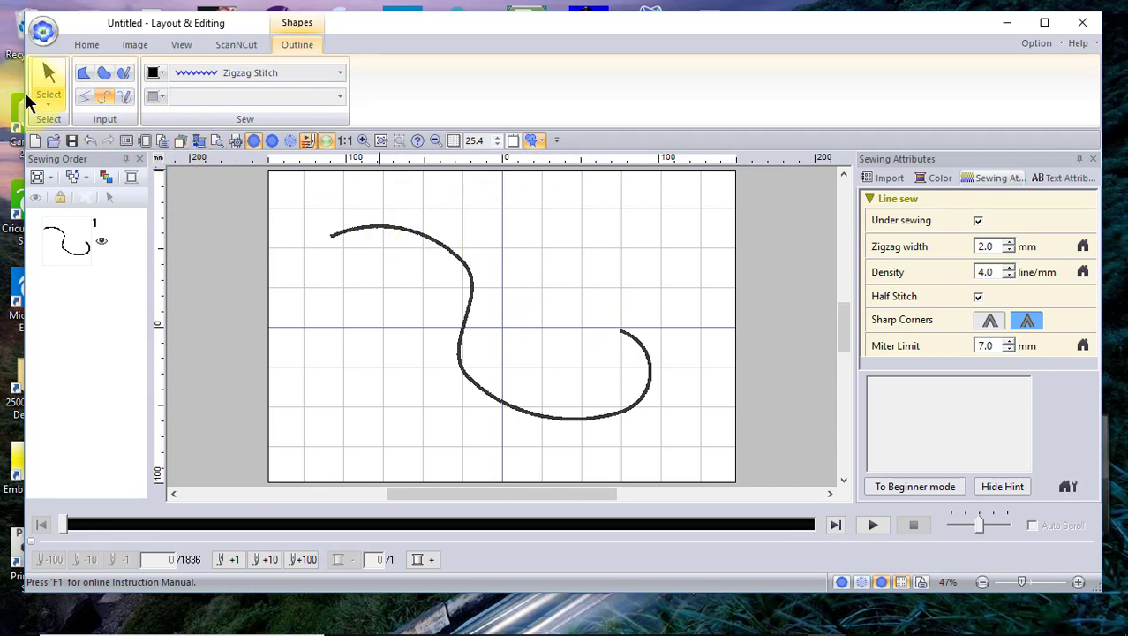
Step: With the point-edit tool, drag a lower-bend point's handle down to reshape the S-curve
click(45, 75)
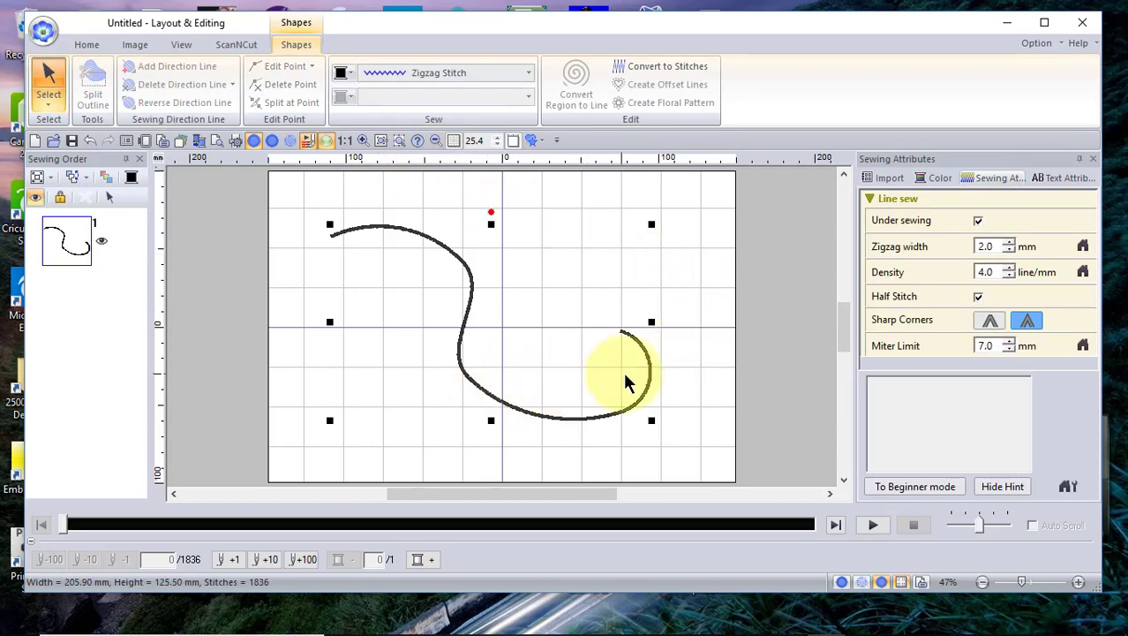
click(43, 101)
click(84, 148)
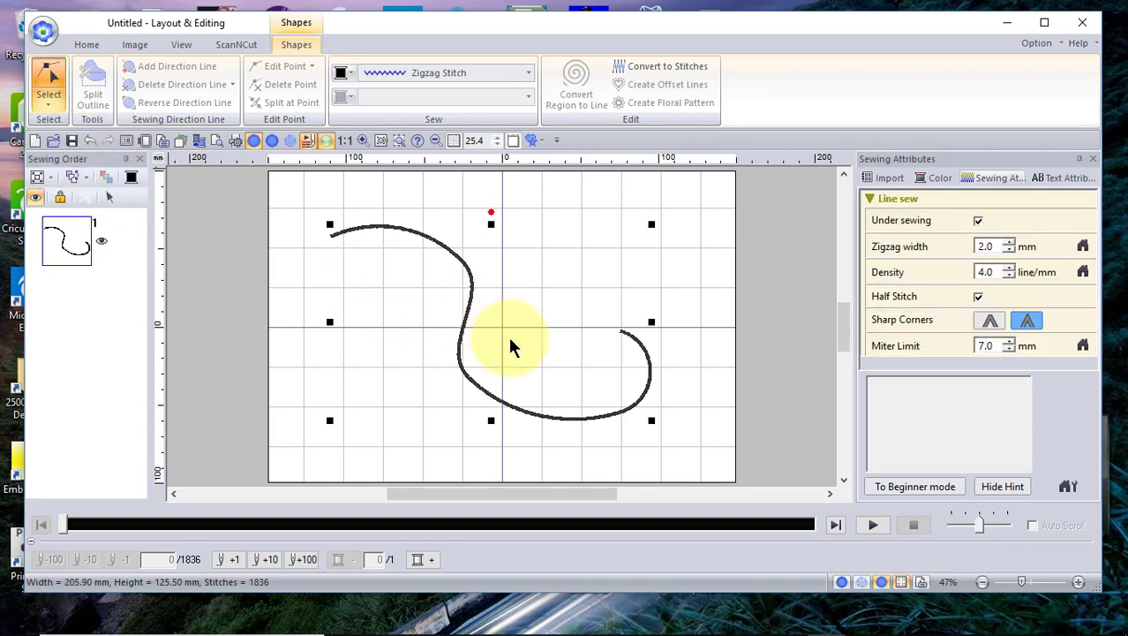
click(566, 415)
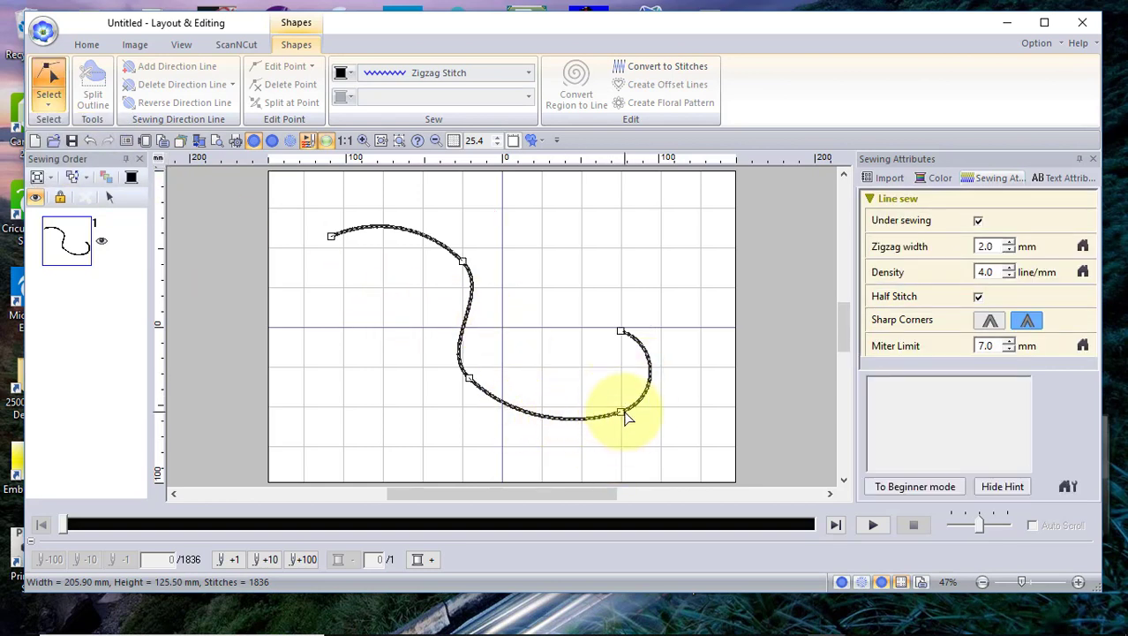
click(548, 418)
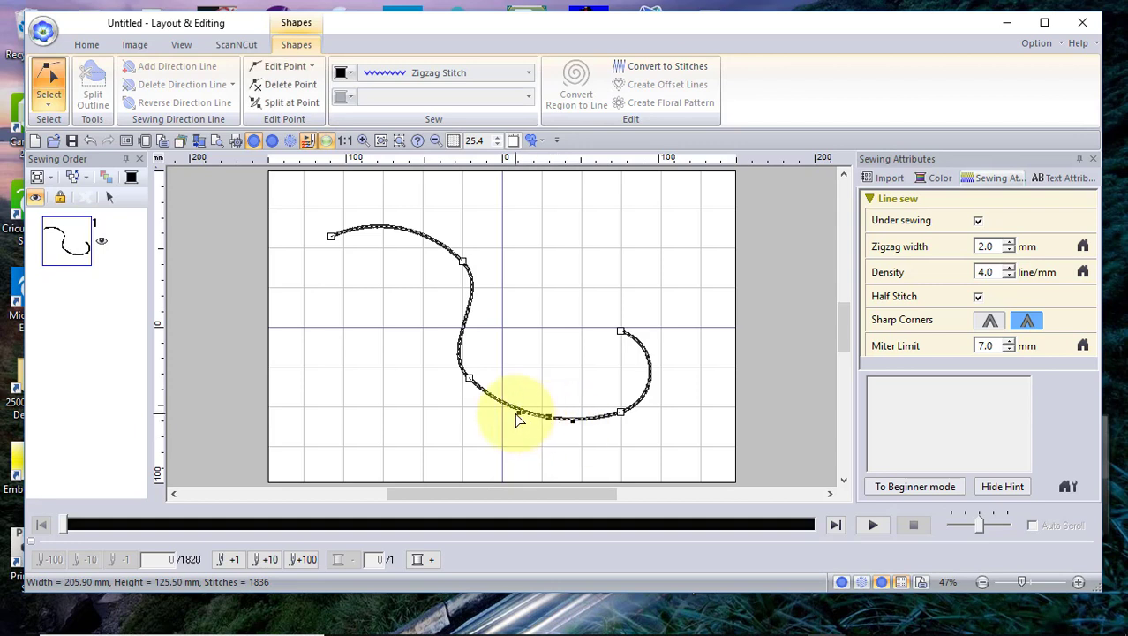
drag(520, 419, 521, 434)
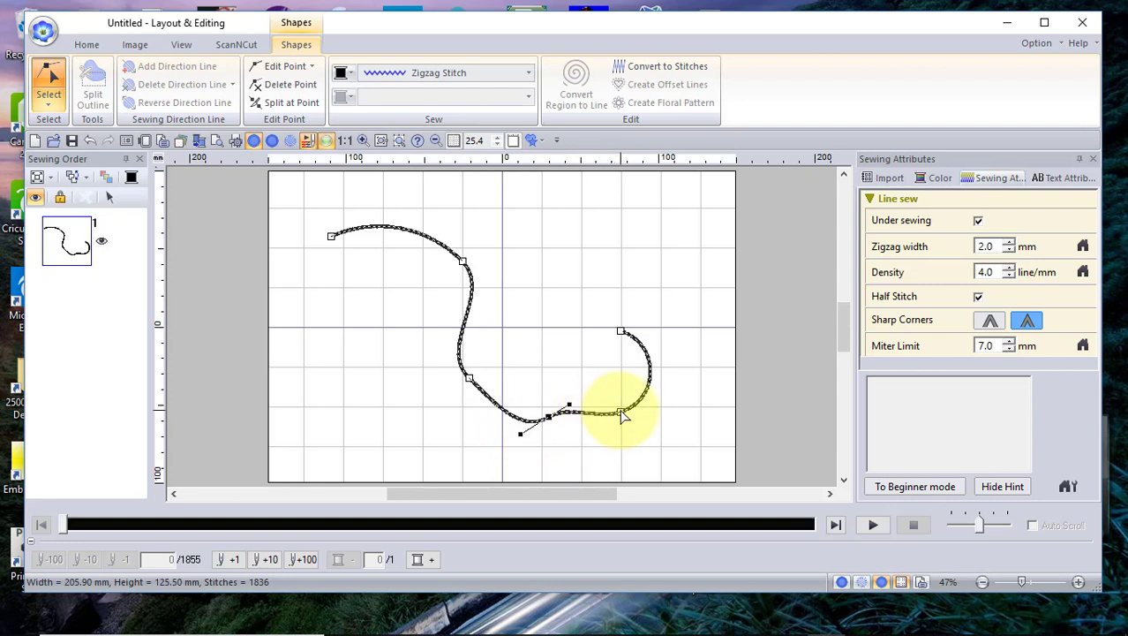
Step: Make the lower-right and upper middle points symmetric, then make the lower-left point a cusp pulled left
right_click(622, 415)
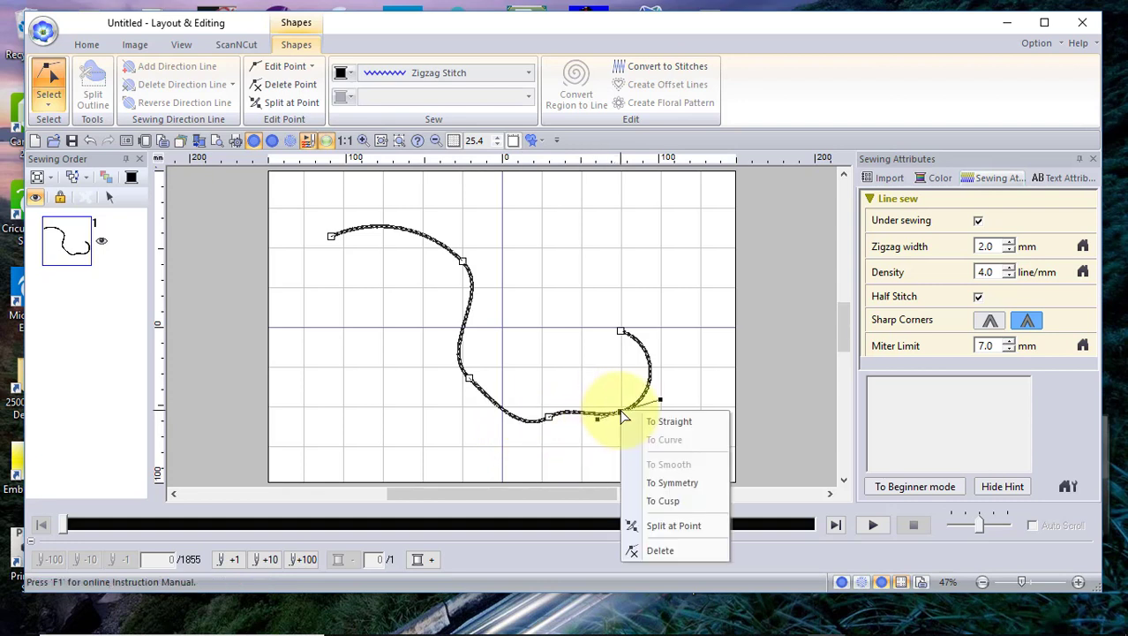
click(664, 483)
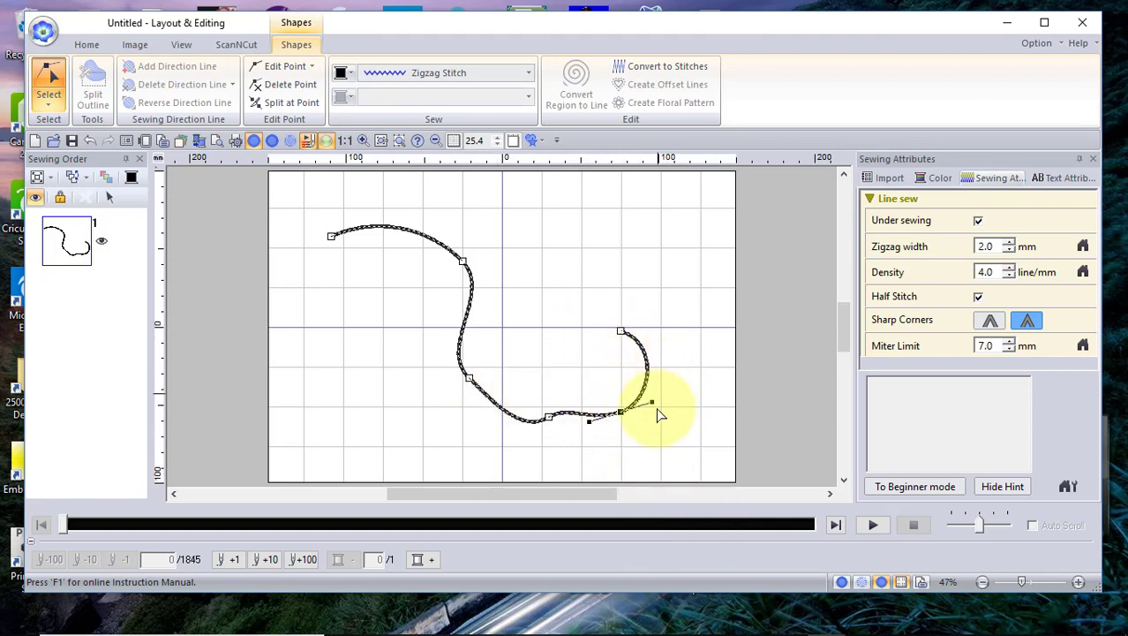
right_click(463, 265)
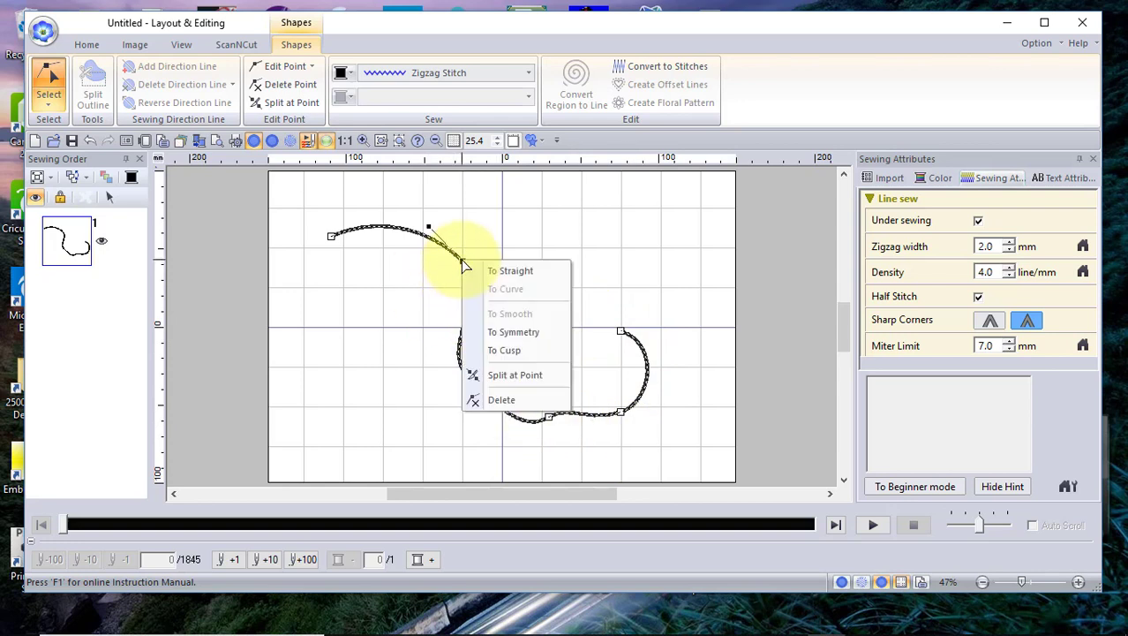
click(505, 334)
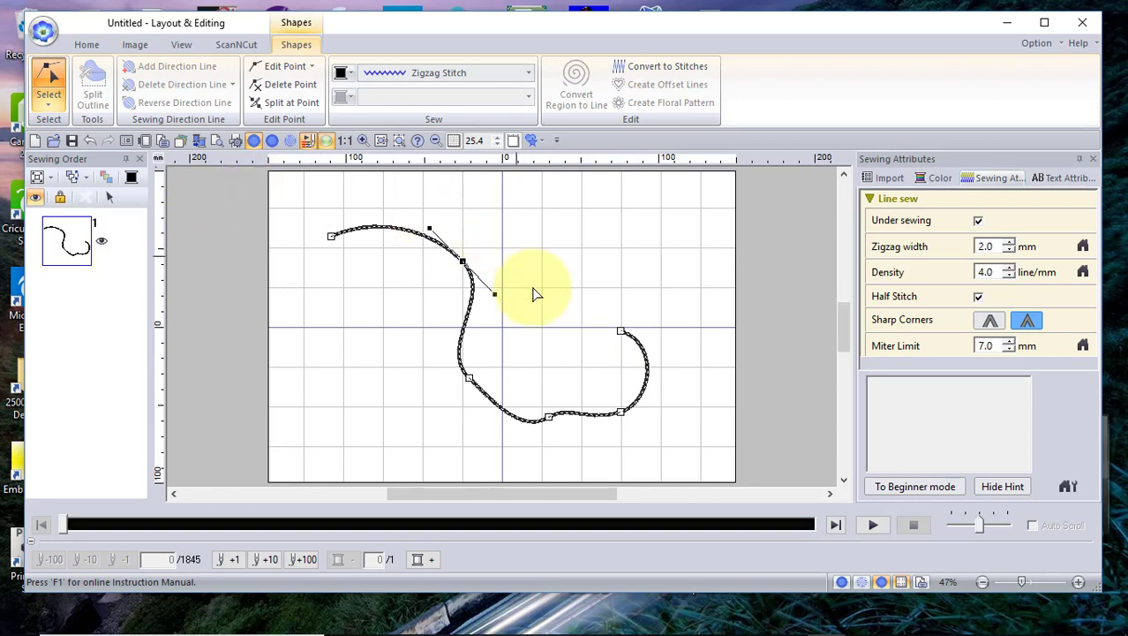
right_click(469, 381)
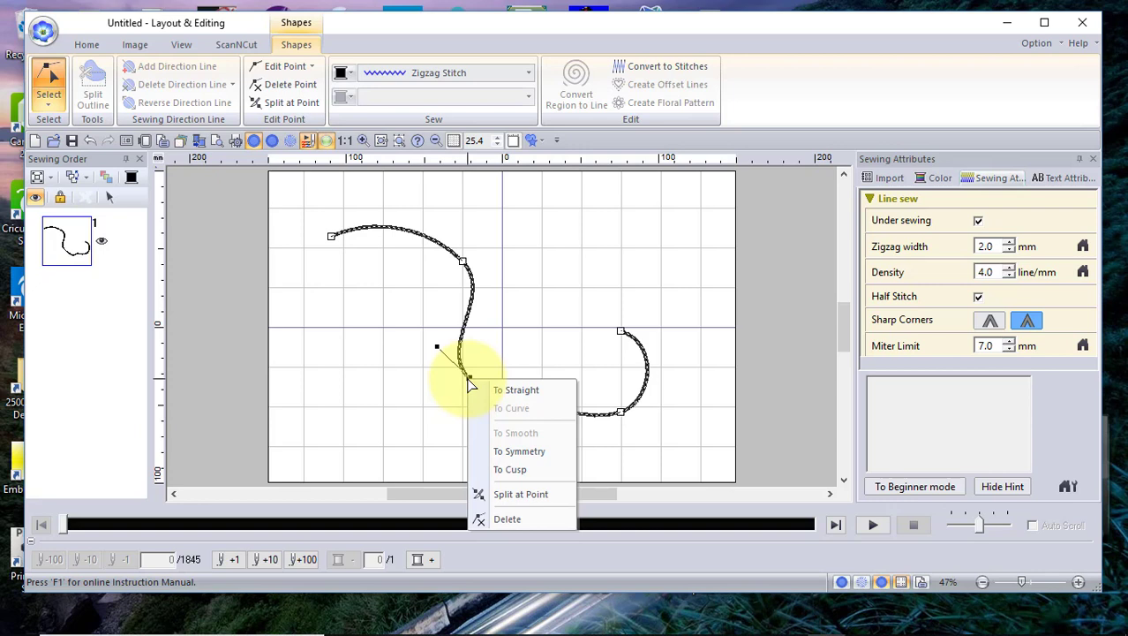
click(507, 469)
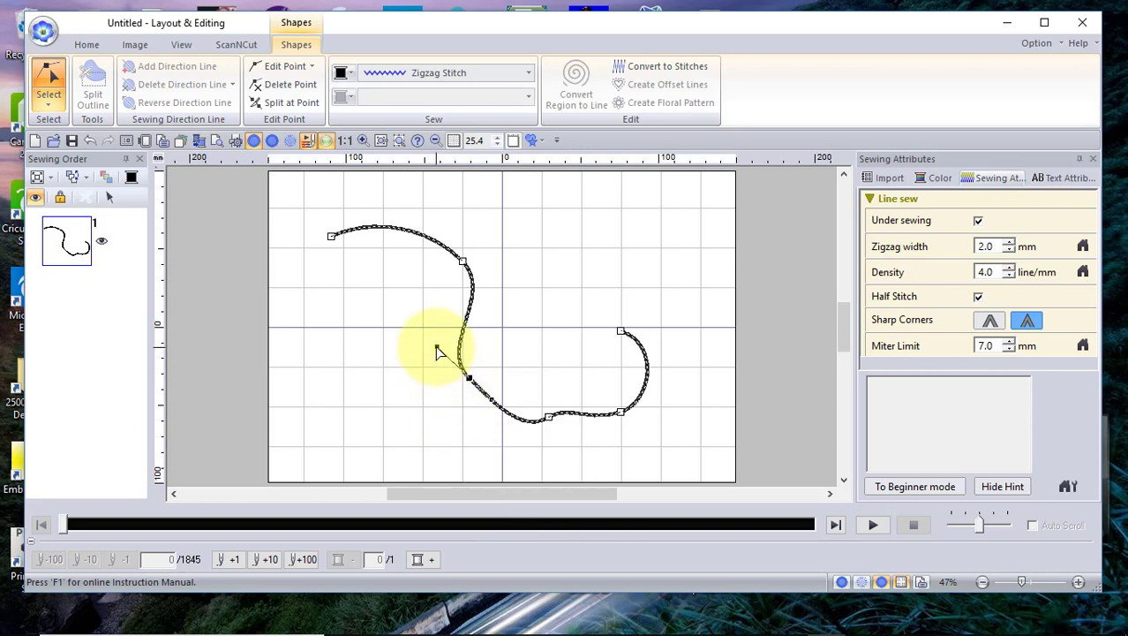
drag(435, 351, 328, 326)
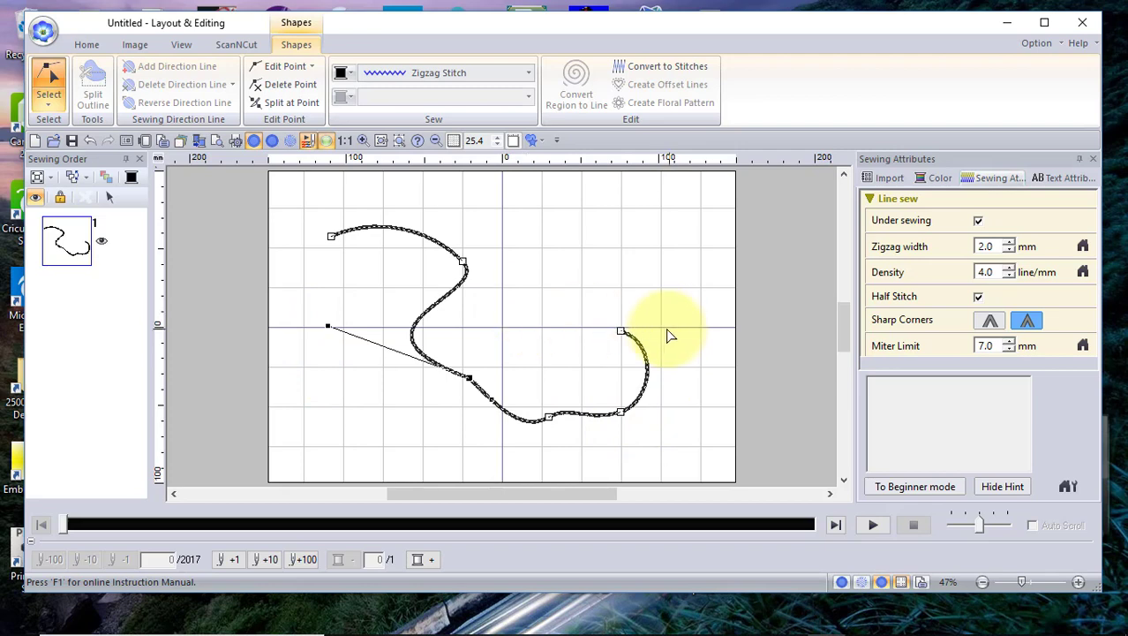
Step: Start a new design without saving the current curve
click(42, 31)
click(55, 72)
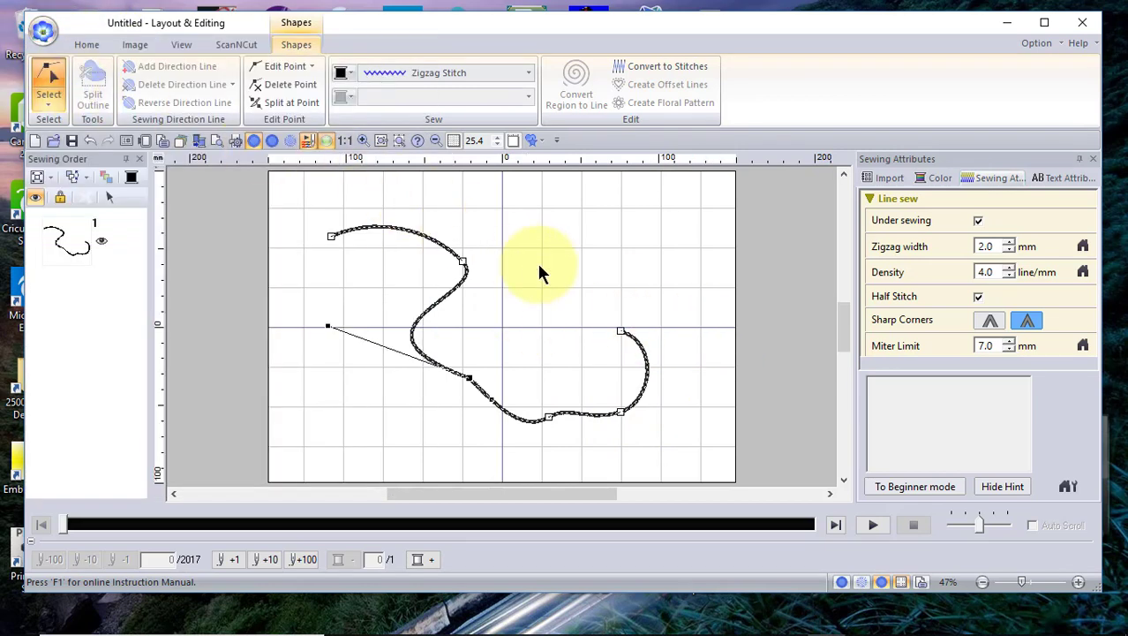
click(586, 346)
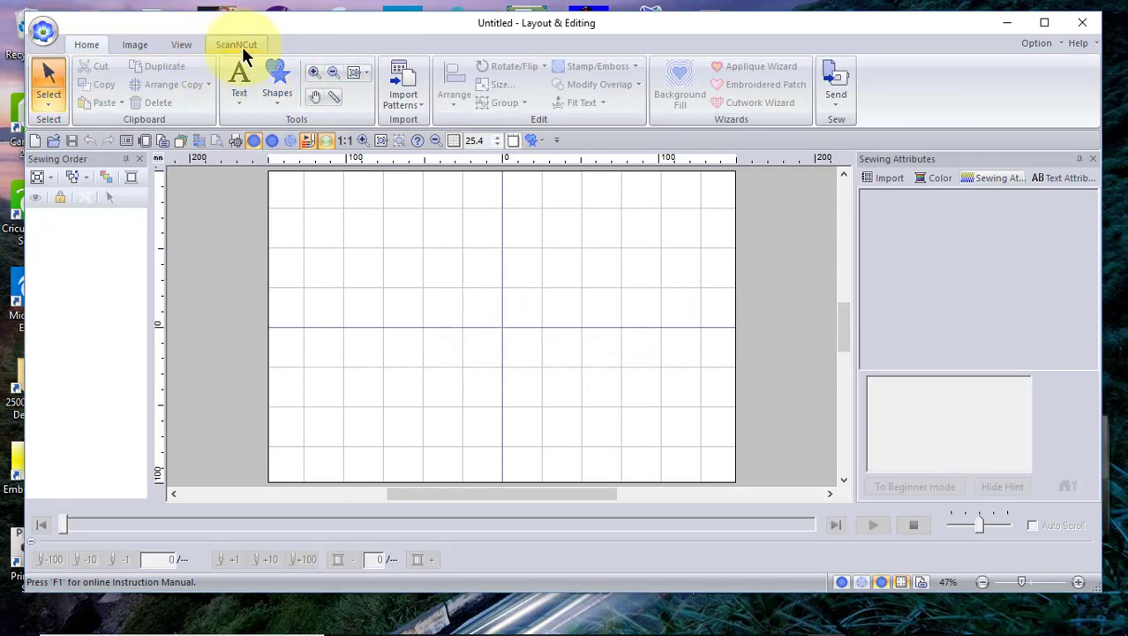
Step: Freehand-draw 'D' and 'og' as two lines with the Pencil (Open Curve) tool
click(273, 77)
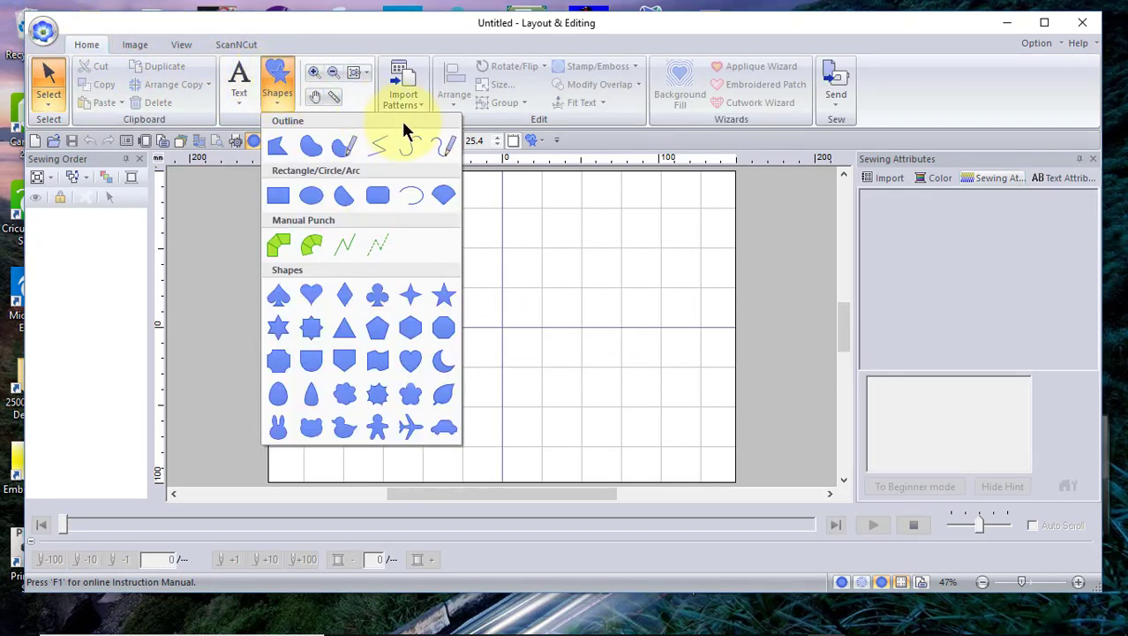
click(443, 148)
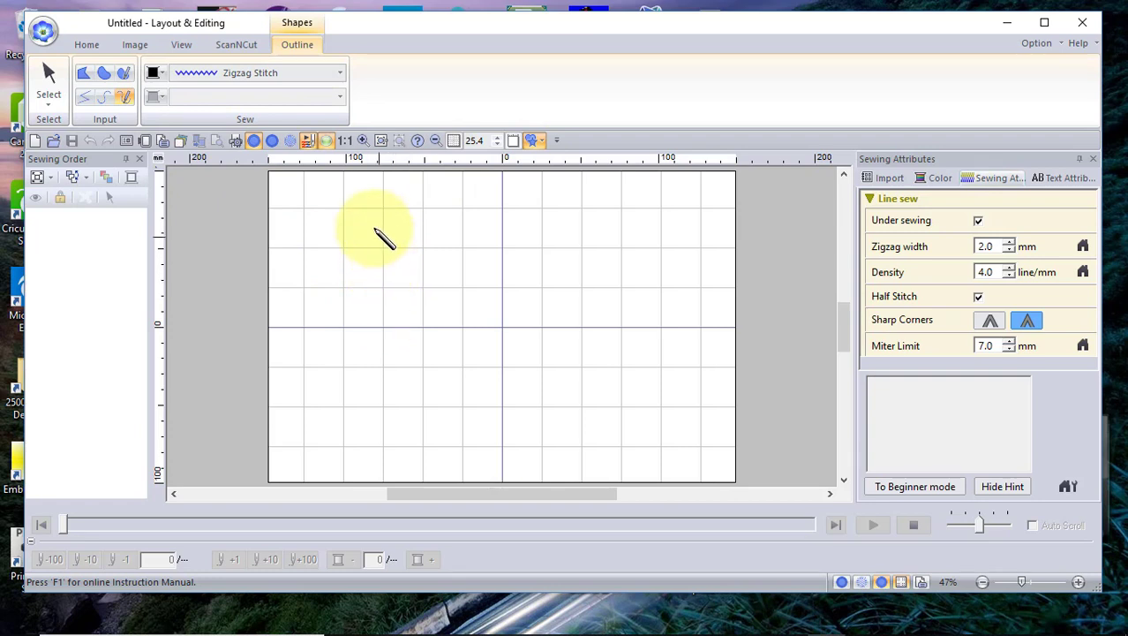
mouse_move(361, 199)
mouse_down()
mouse_move(341, 323)
mouse_move(294, 283)
mouse_move(325, 274)
mouse_move(346, 326)
mouse_move(376, 335)
mouse_move(419, 269)
mouse_move(389, 195)
mouse_move(370, 197)
mouse_move(360, 229)
mouse_move(422, 235)
mouse_up()
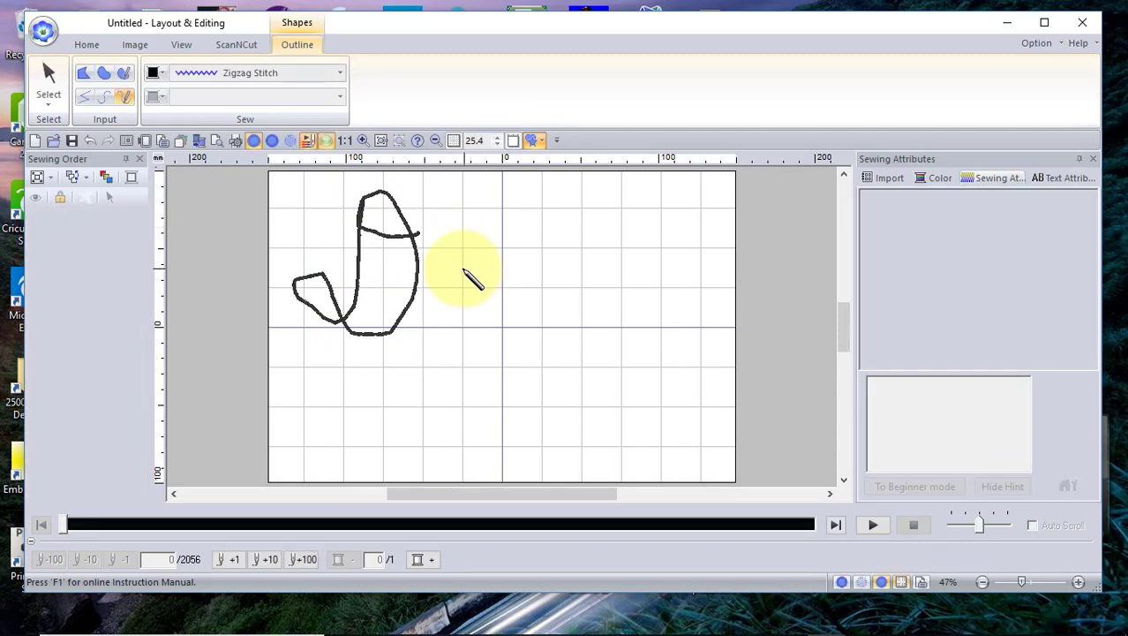
mouse_move(463, 269)
mouse_down()
mouse_move(458, 317)
mouse_move(485, 312)
mouse_move(493, 275)
mouse_move(464, 264)
mouse_move(464, 279)
mouse_move(496, 285)
mouse_move(519, 262)
mouse_move(545, 271)
mouse_move(548, 288)
mouse_move(531, 261)
mouse_up()
mouse_move(527, 309)
mouse_down()
mouse_move(553, 283)
mouse_move(574, 351)
mouse_move(537, 383)
mouse_move(539, 323)
mouse_move(605, 305)
mouse_up()
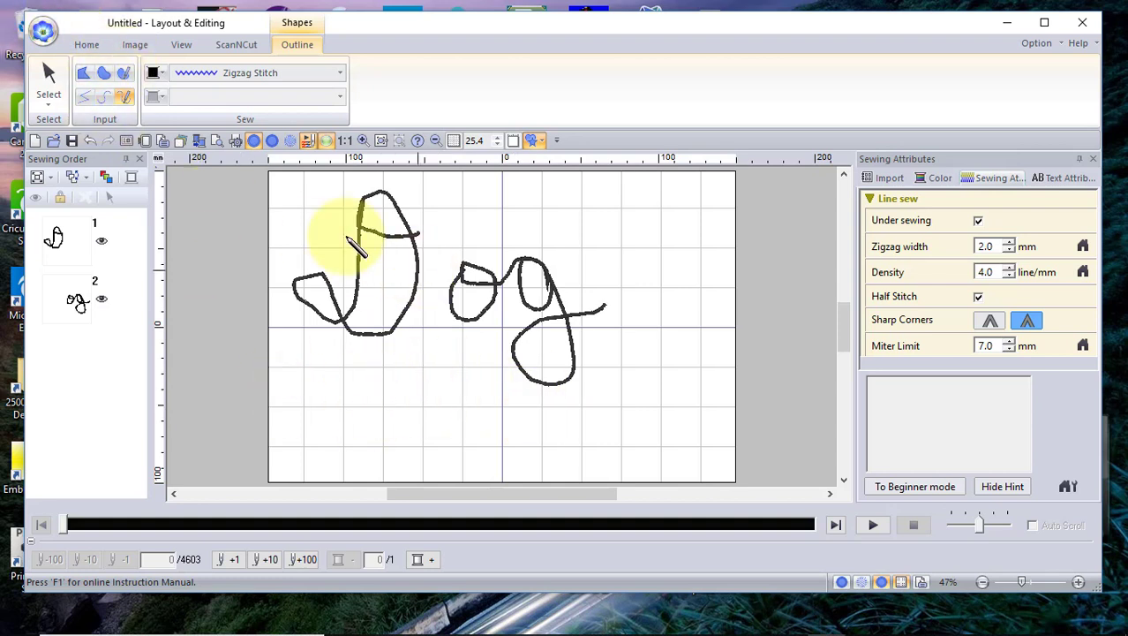
click(49, 79)
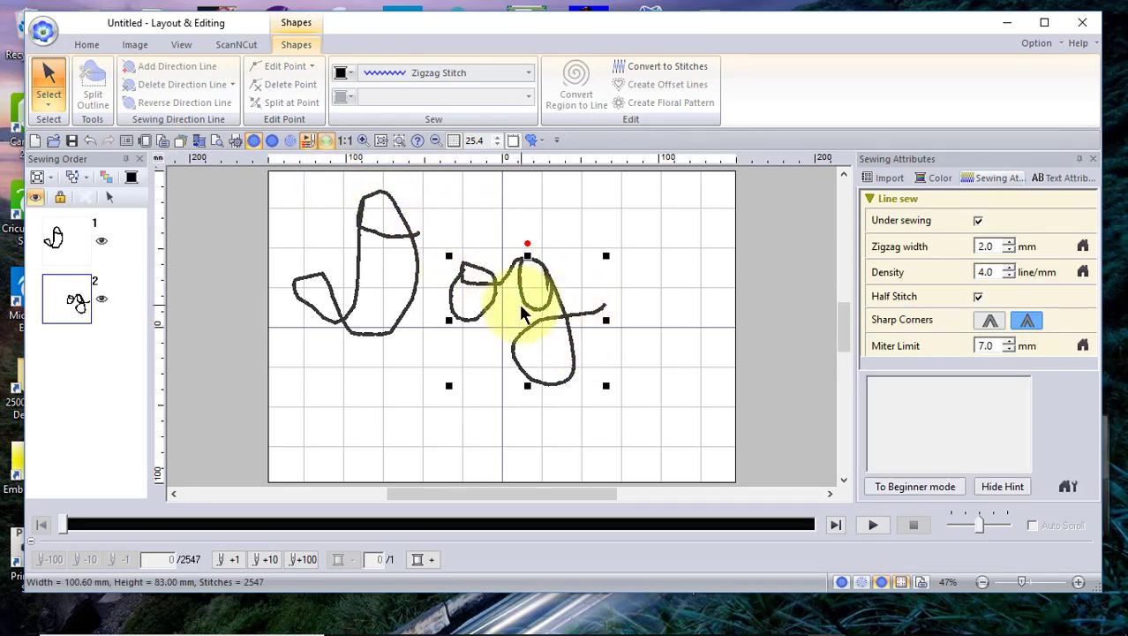
Step: Show the editable points on the freehand 'og' line, then open the Shapes gallery
click(49, 107)
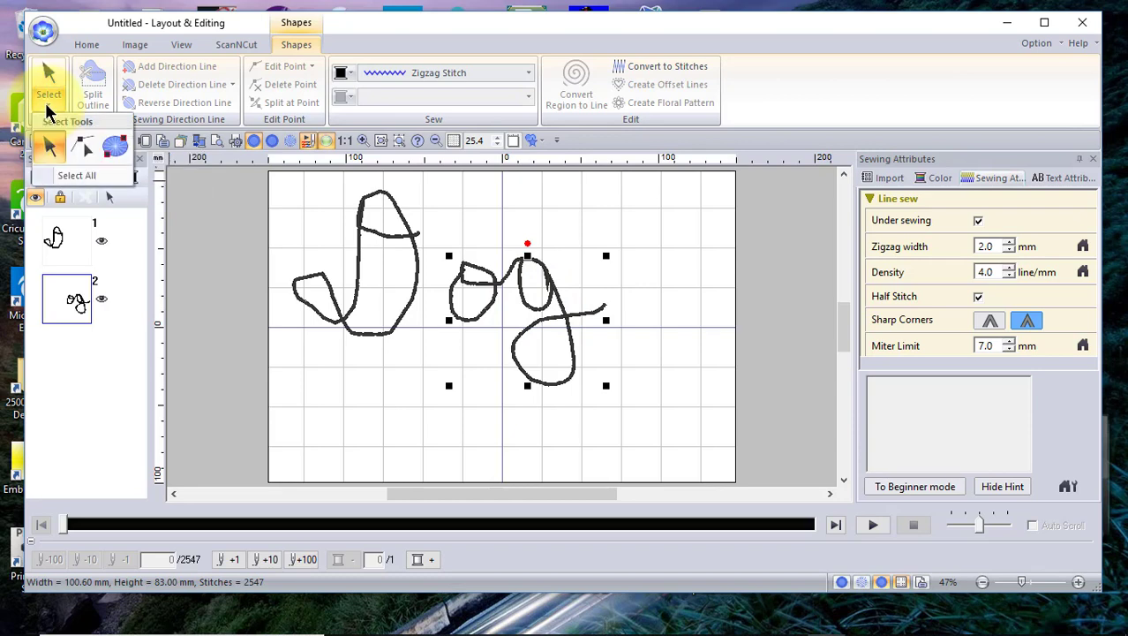
click(86, 150)
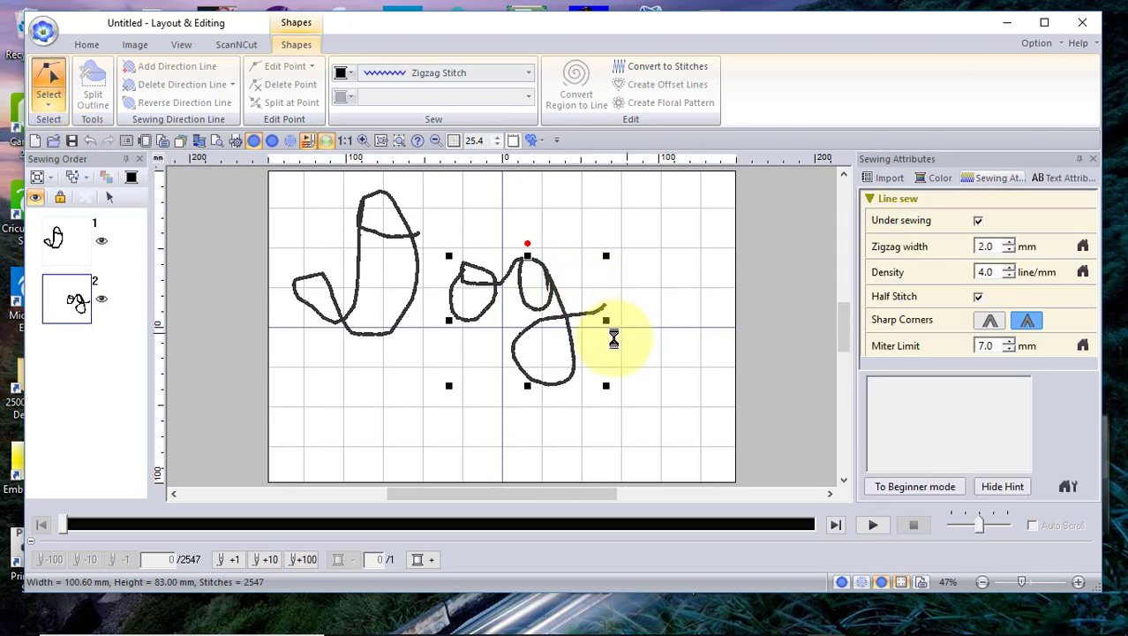
click(570, 329)
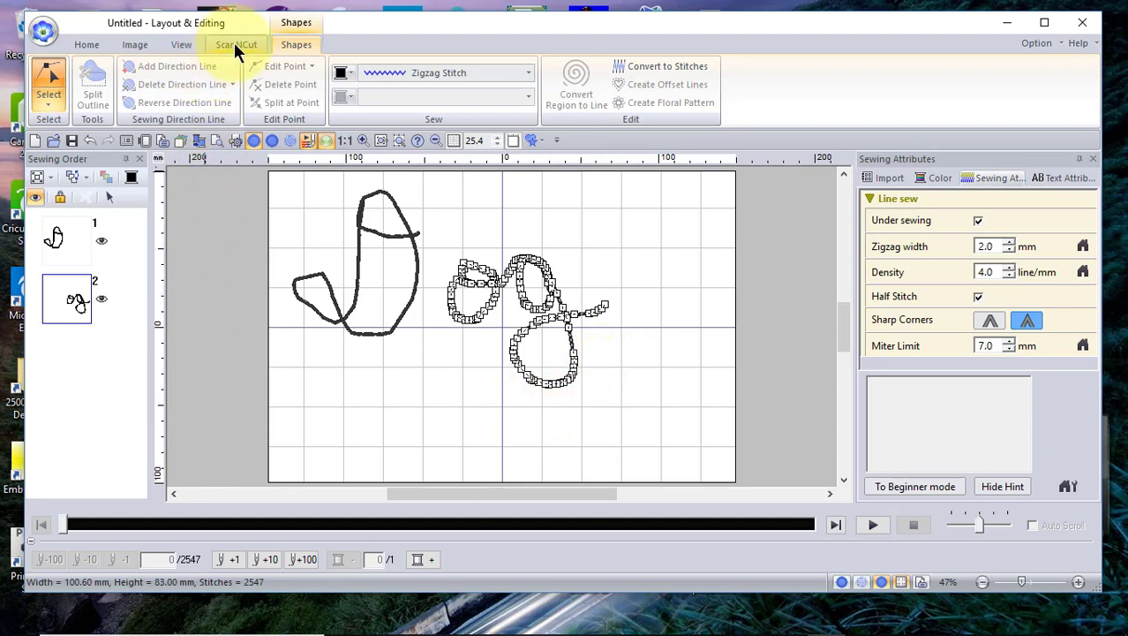
click(87, 44)
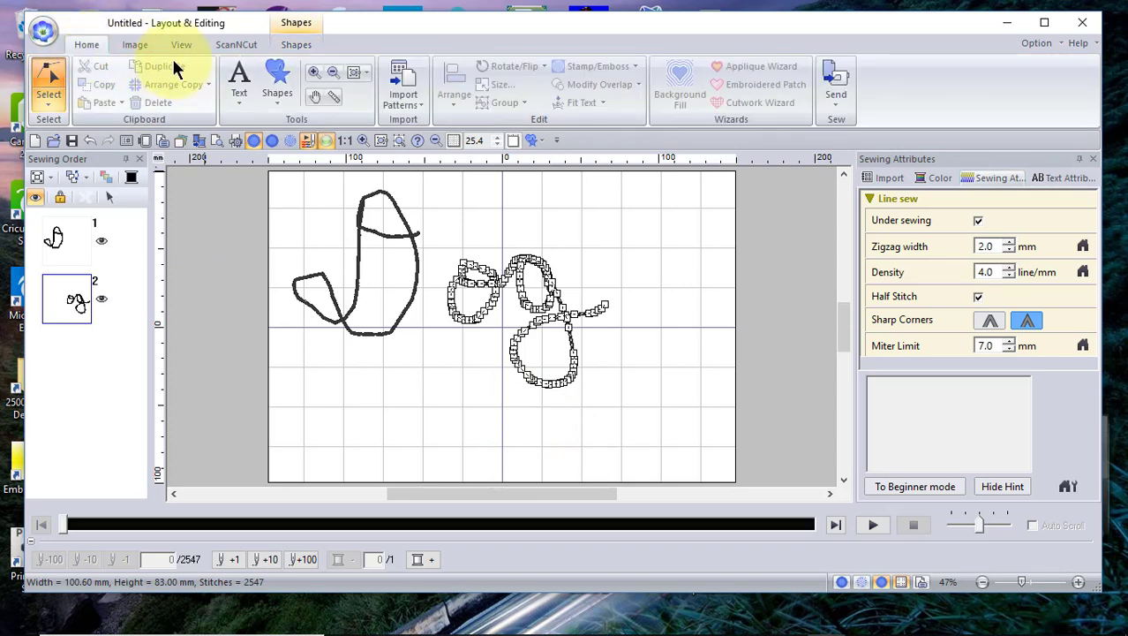
click(286, 70)
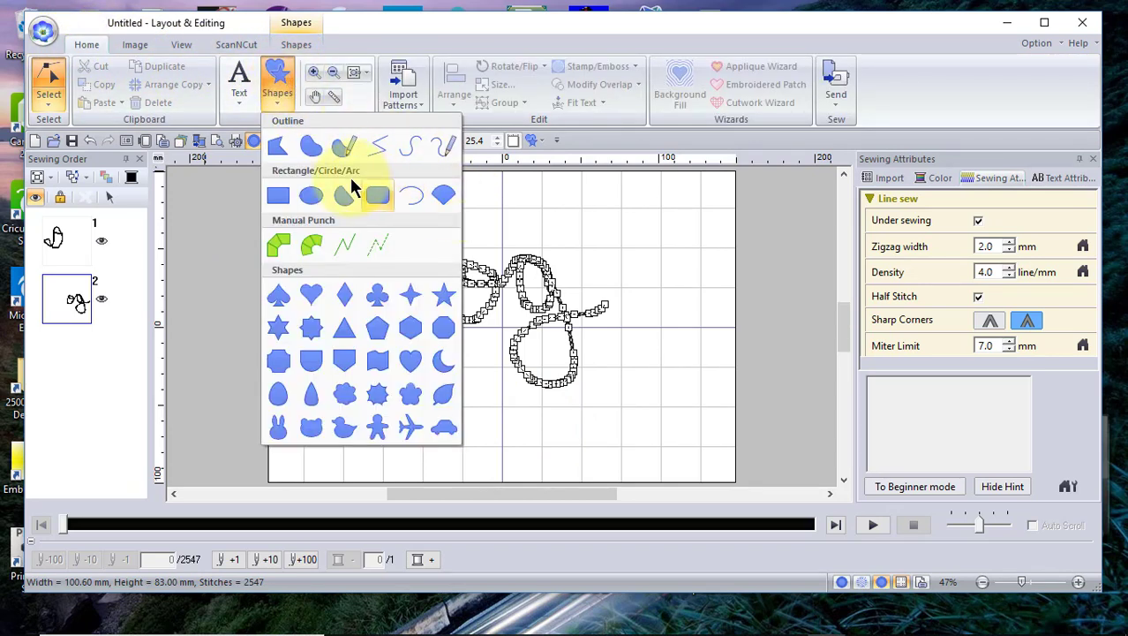